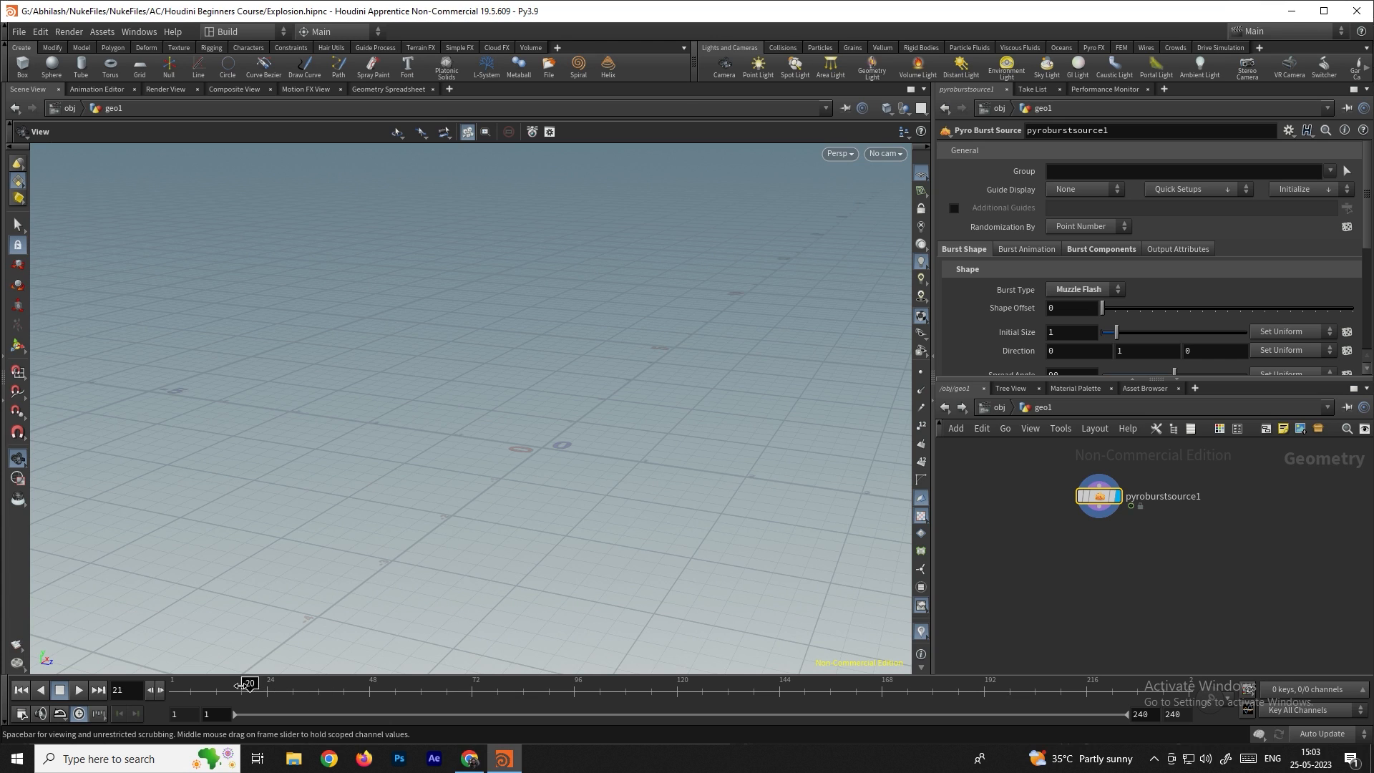
Set the pyro burst source's burst type to Explosion and its shape offset to 5
left_click(1084, 289)
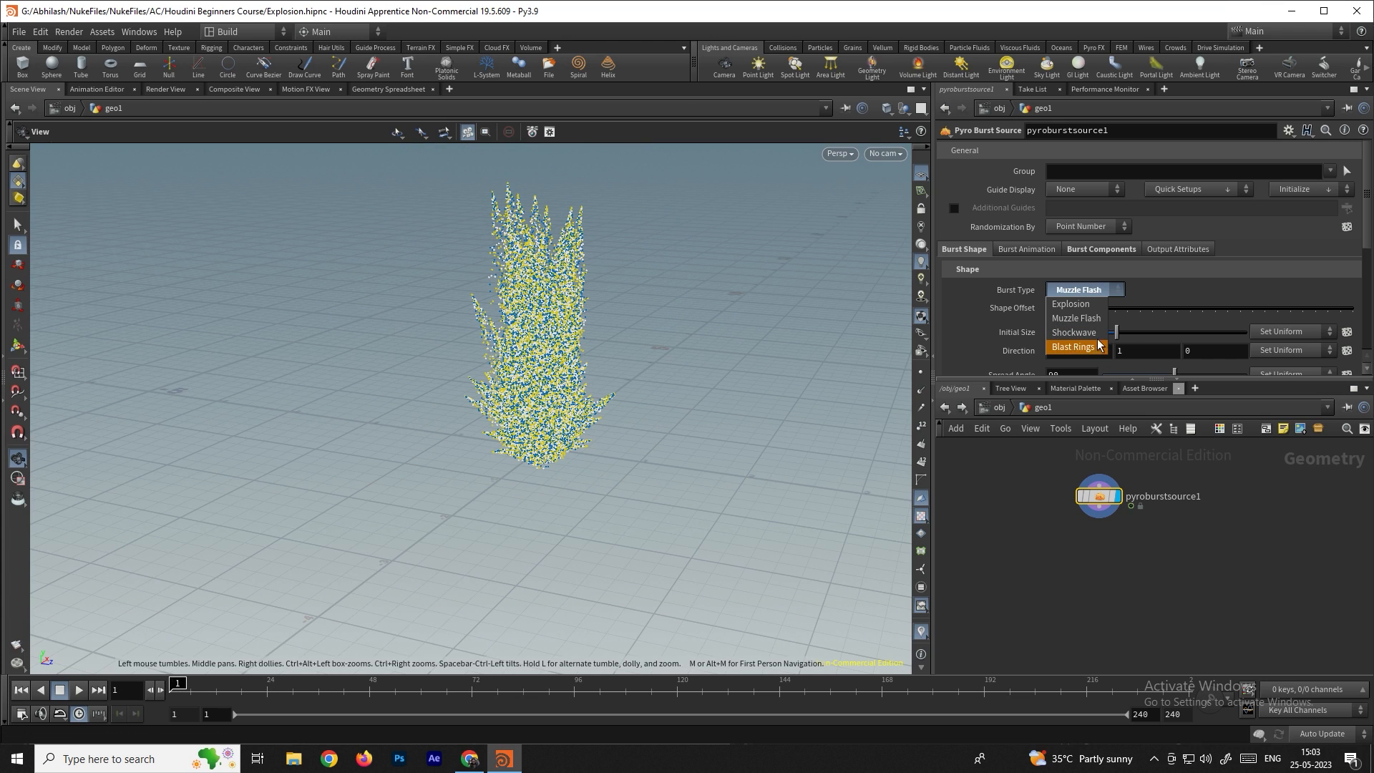
left_click(1074, 304)
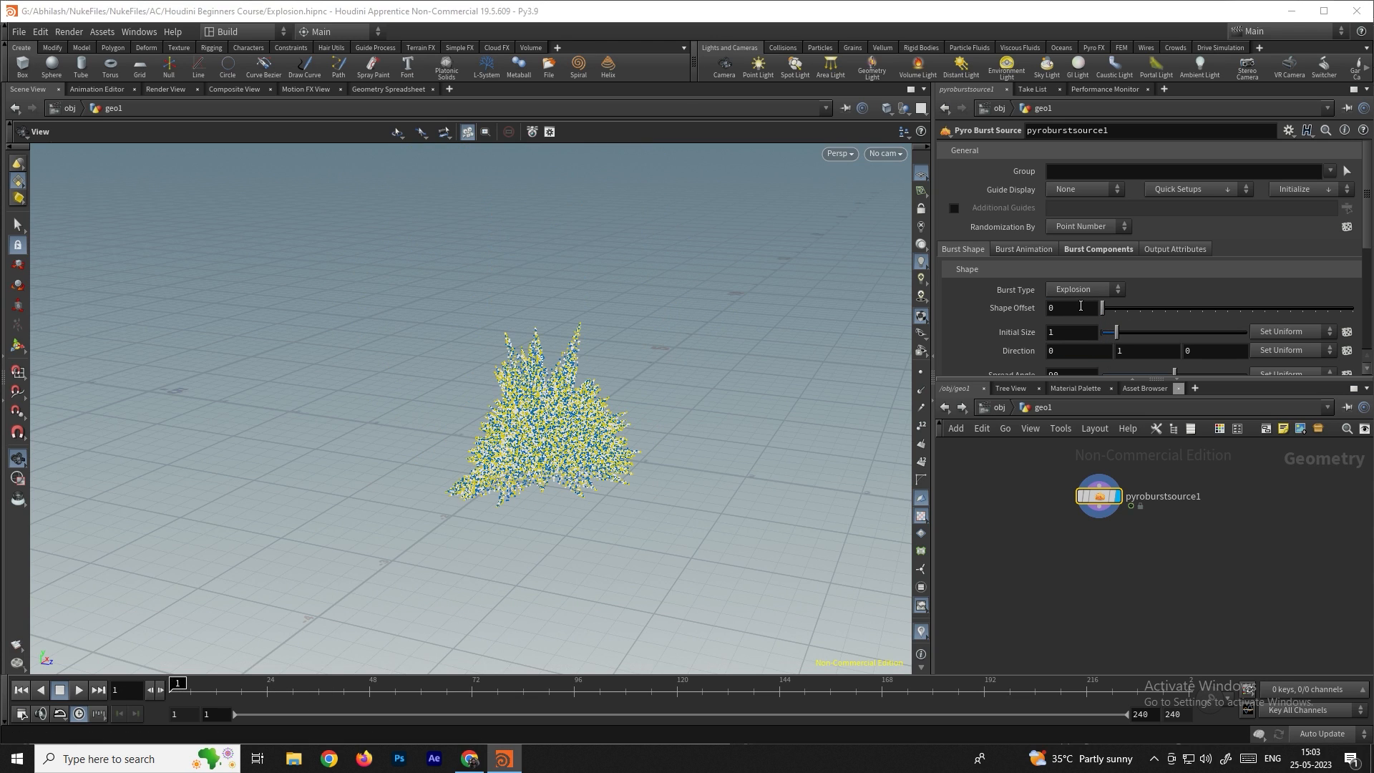
mouse_move(1117, 332)
left_mouse_down()
mouse_move(1130, 335)
mouse_move(1110, 309)
mouse_move(1129, 312)
mouse_move(1114, 318)
left_mouse_up()
mouse_move(644, 407)
left_mouse_down()
mouse_move(680, 433)
mouse_move(640, 430)
left_mouse_up()
Try a spread angle of 111.9 and a roundness of 0.483 on the burst
scroll(995, 338, "down", 1)
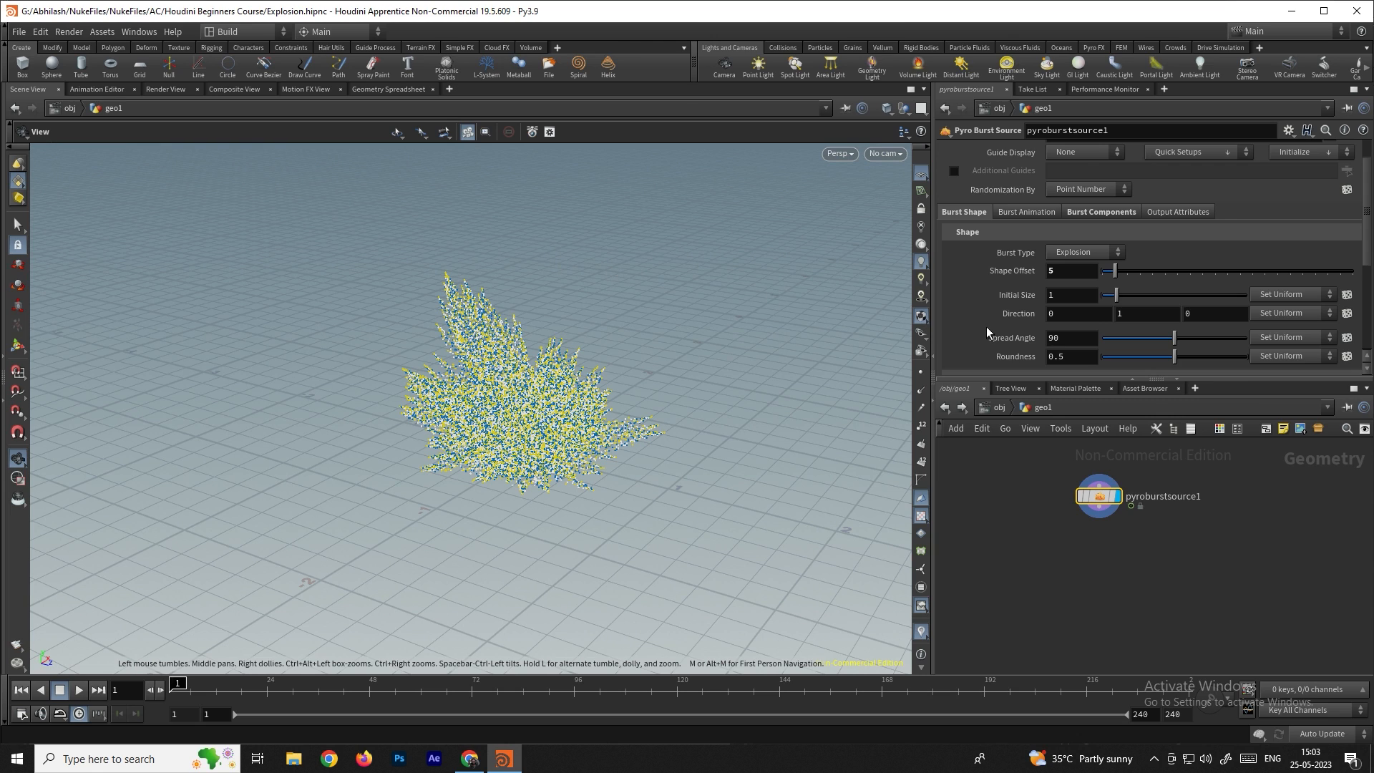
mouse_move(1173, 338)
left_mouse_down()
mouse_move(1149, 354)
mouse_move(1191, 353)
left_mouse_up()
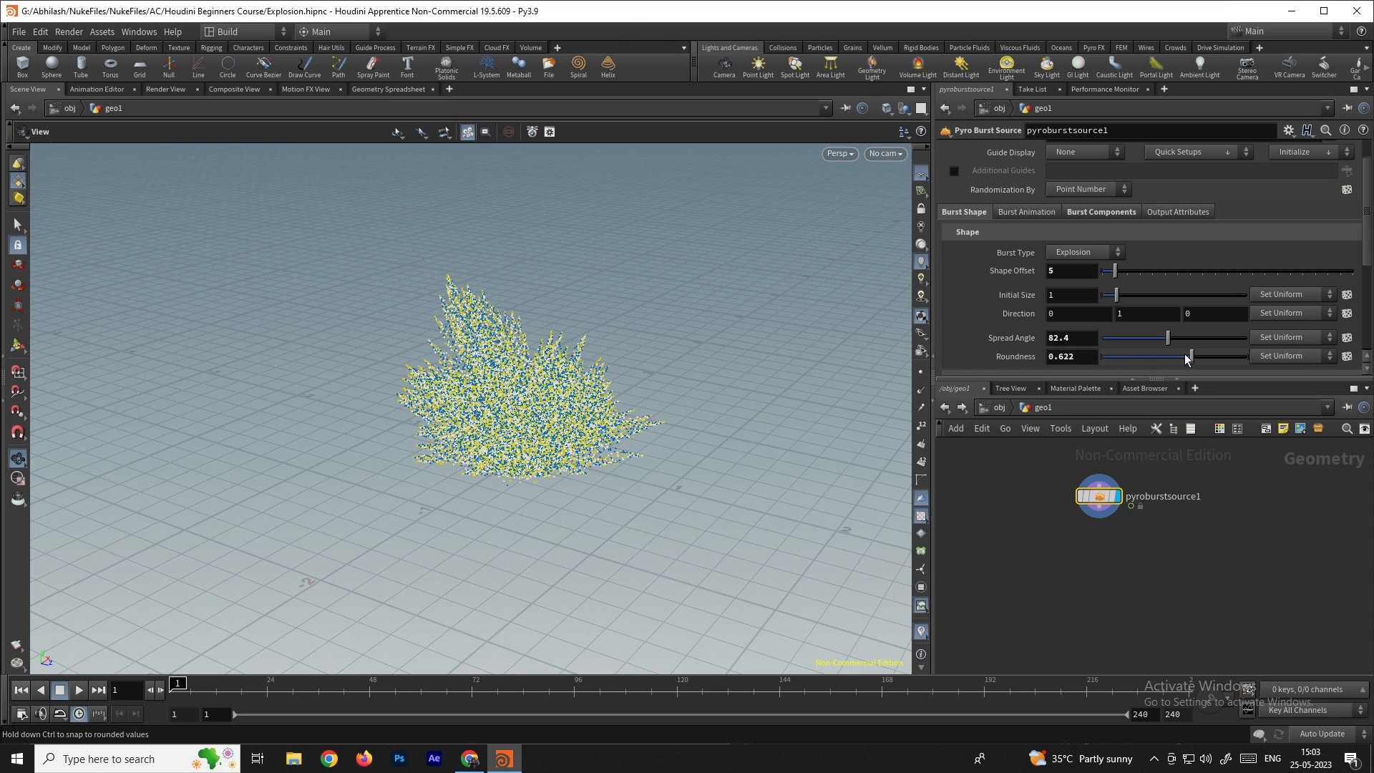
scroll(1191, 353, "down", 3)
left_click_drag(1167, 244, 1200, 242)
Try a trailing length of 3.24 and a trailing thickness of 0.198
scroll(1200, 242, "down", 1)
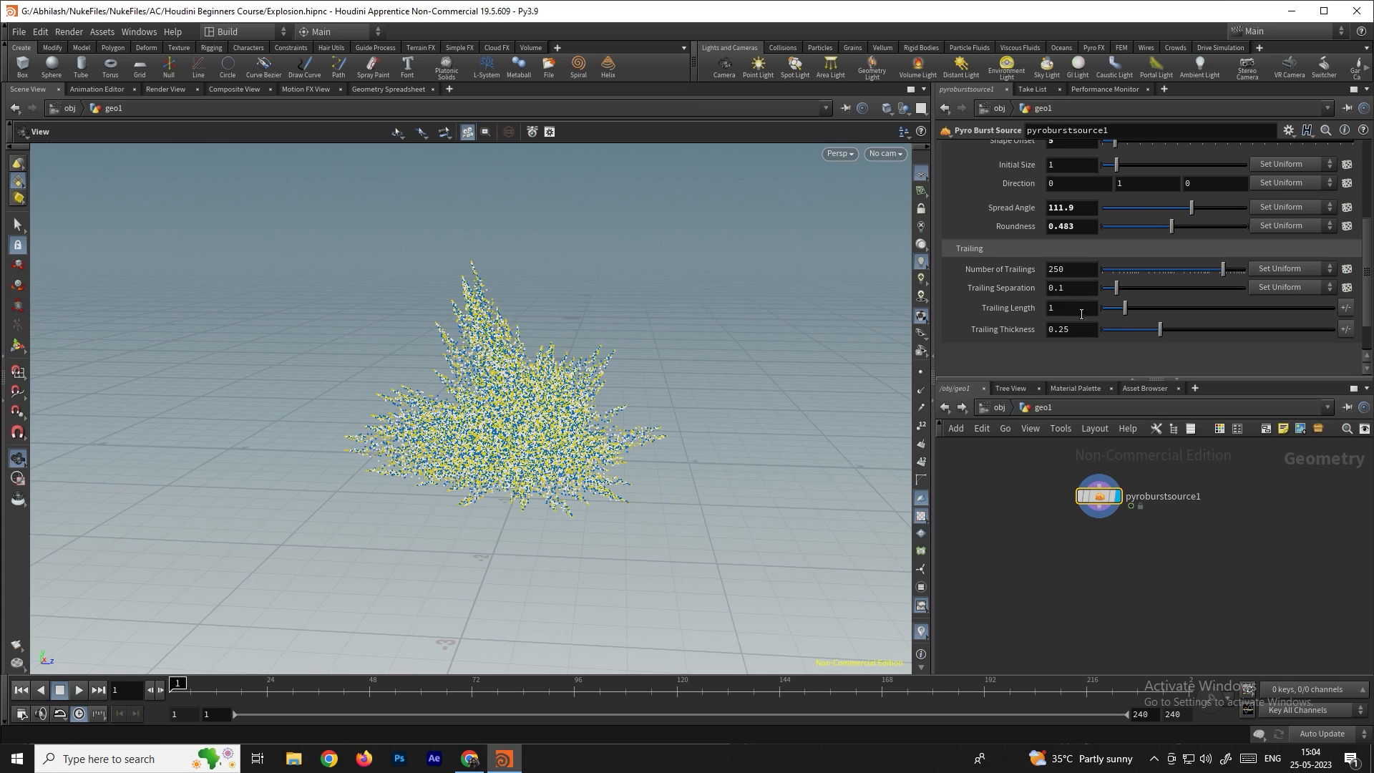
left_click_drag(1125, 310, 1149, 334)
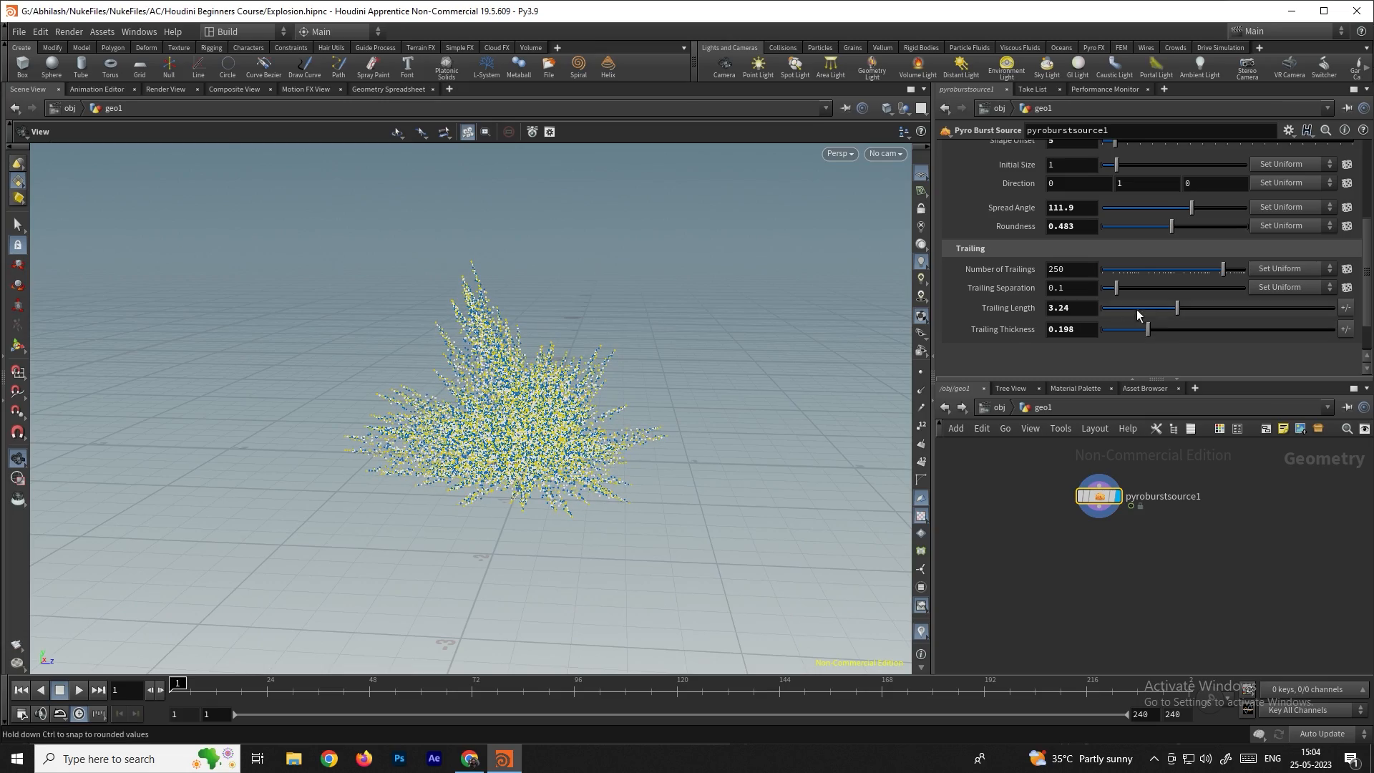
scroll(542, 417, "up", 3)
left_click_drag(542, 416, 572, 418)
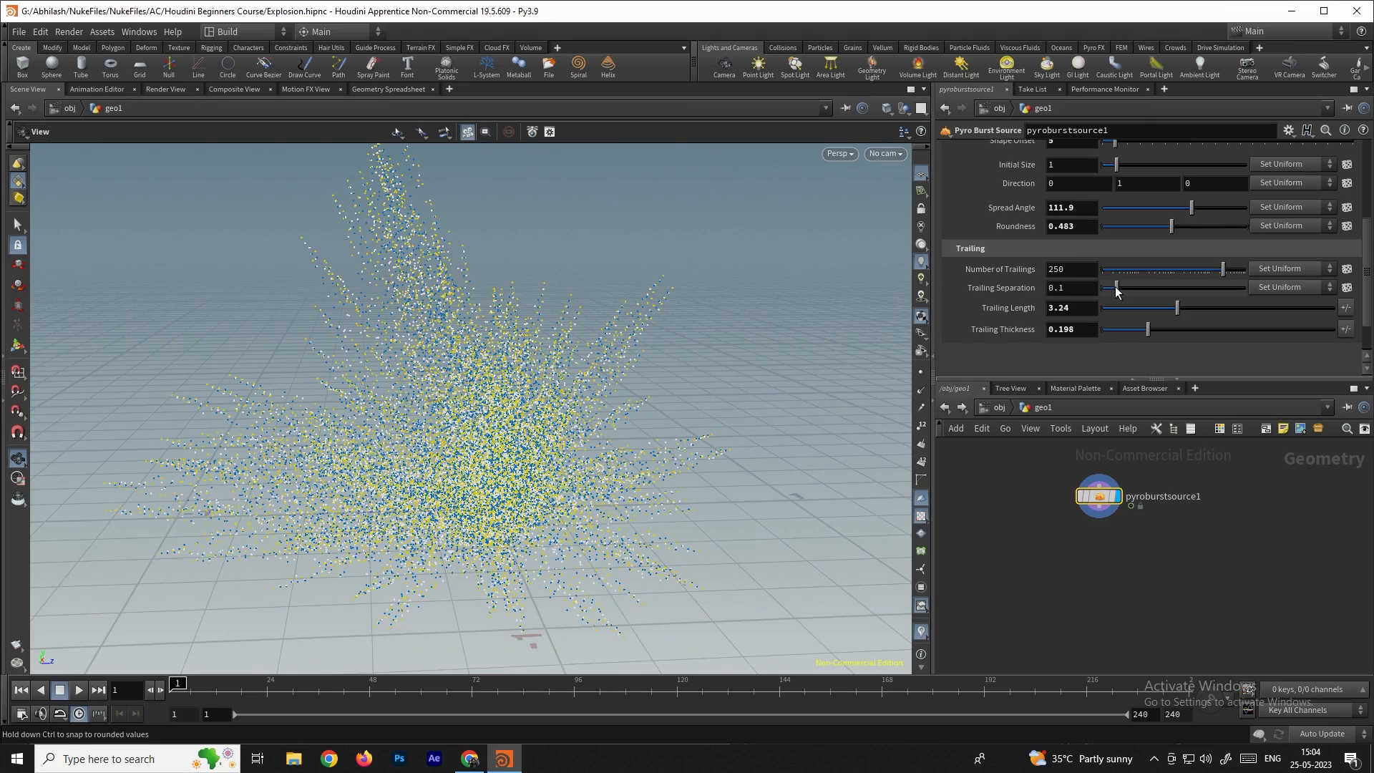
Try different trailing separation values to compare point density, ending at 0.085
left_click_drag(1115, 291, 1114, 291)
left_click_drag(559, 358, 591, 362)
left_click_drag(1110, 292, 1120, 289)
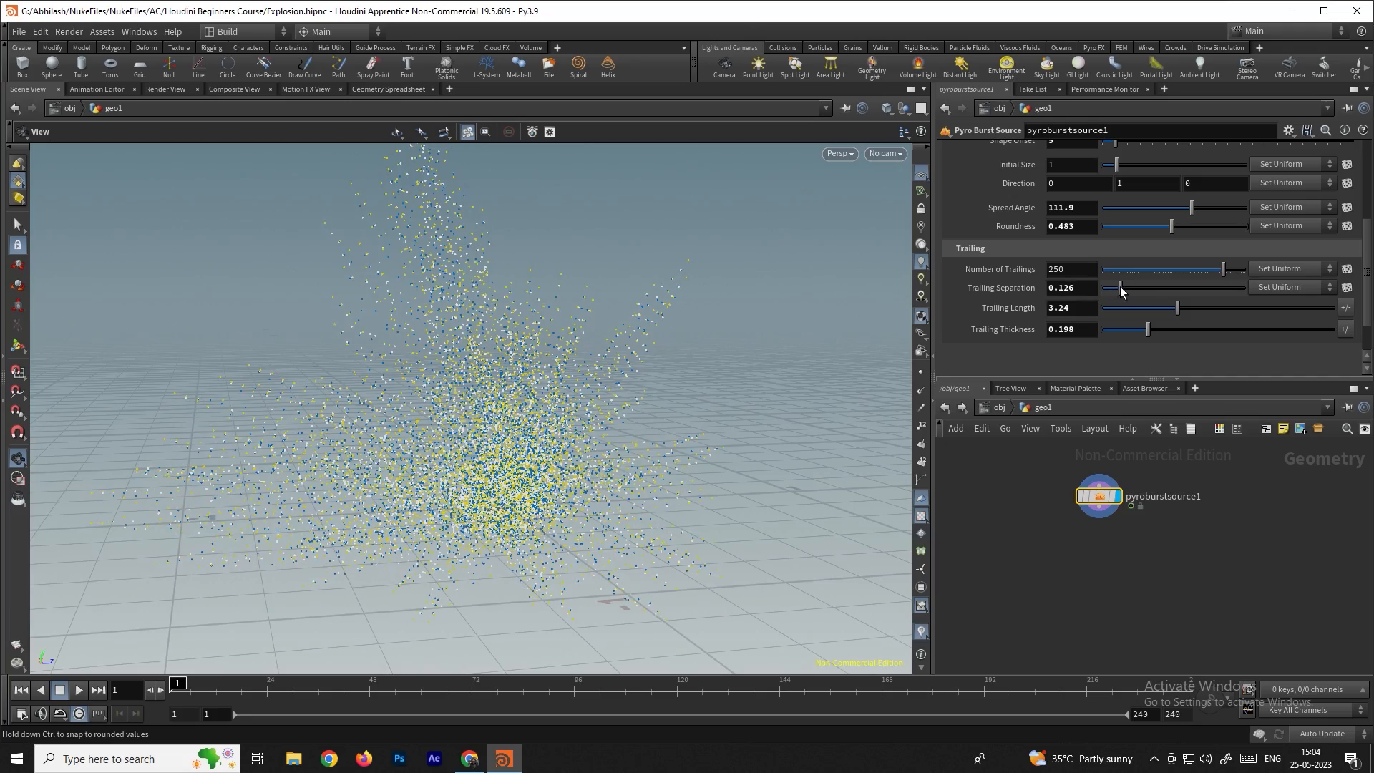
left_click_drag(714, 408, 613, 432)
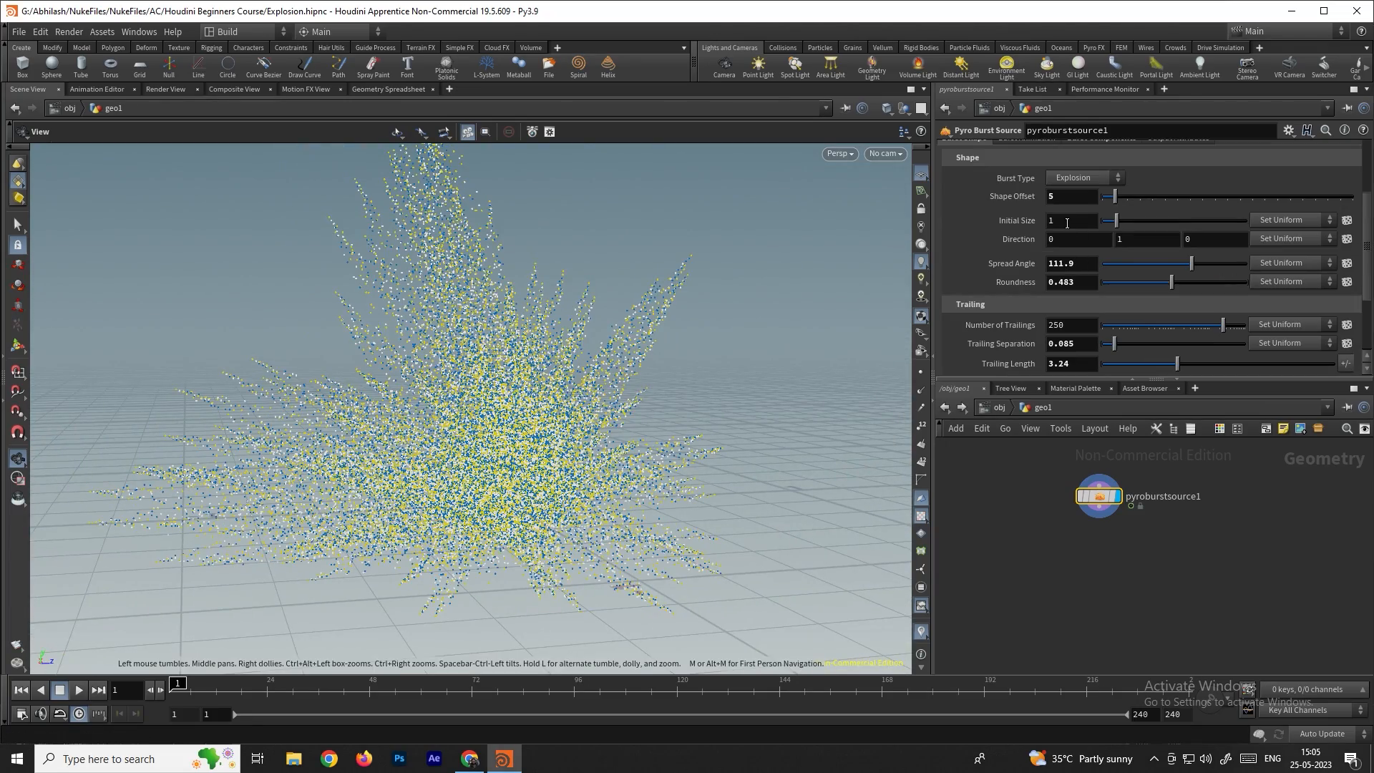
Return the shape offset to 0 and set the burst's initial size to 3.3
left_click_drag(1113, 197, 1080, 199)
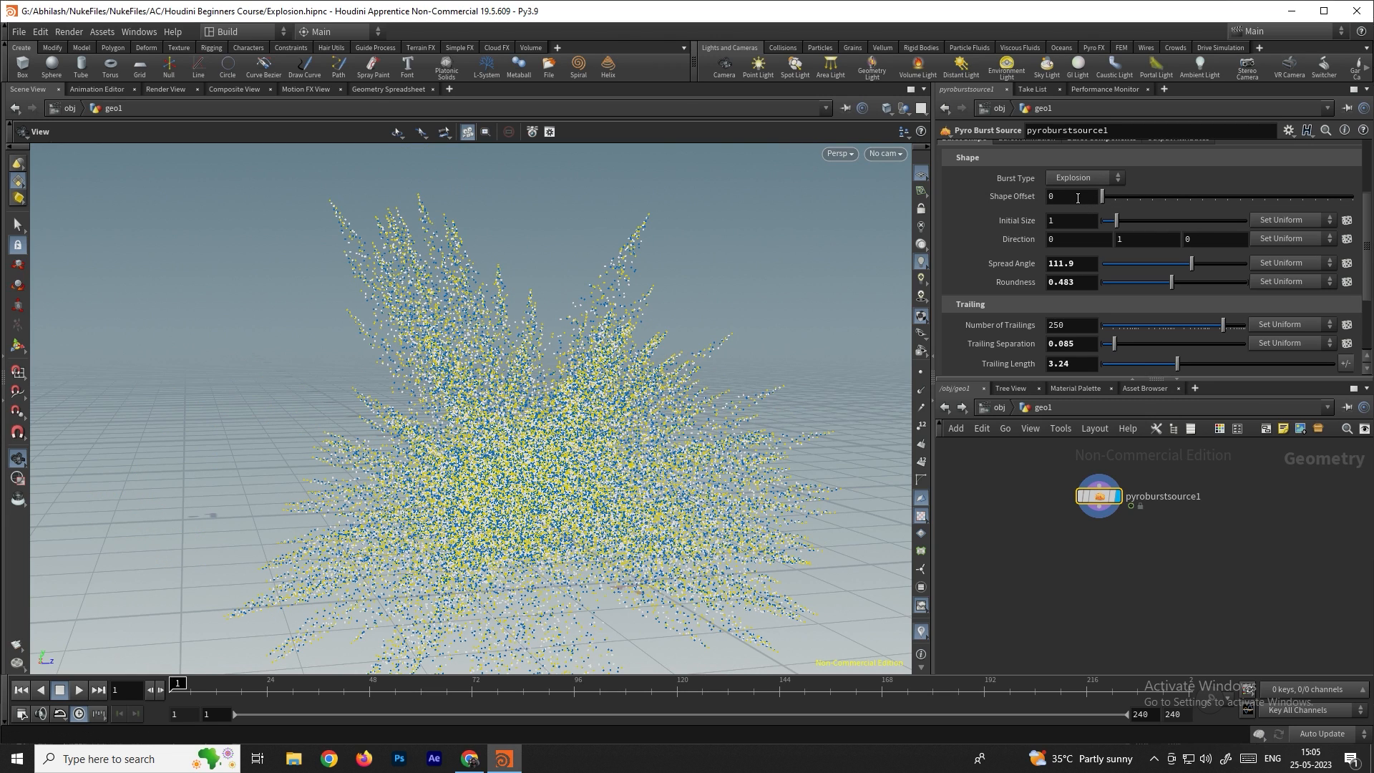
left_click(1068, 221)
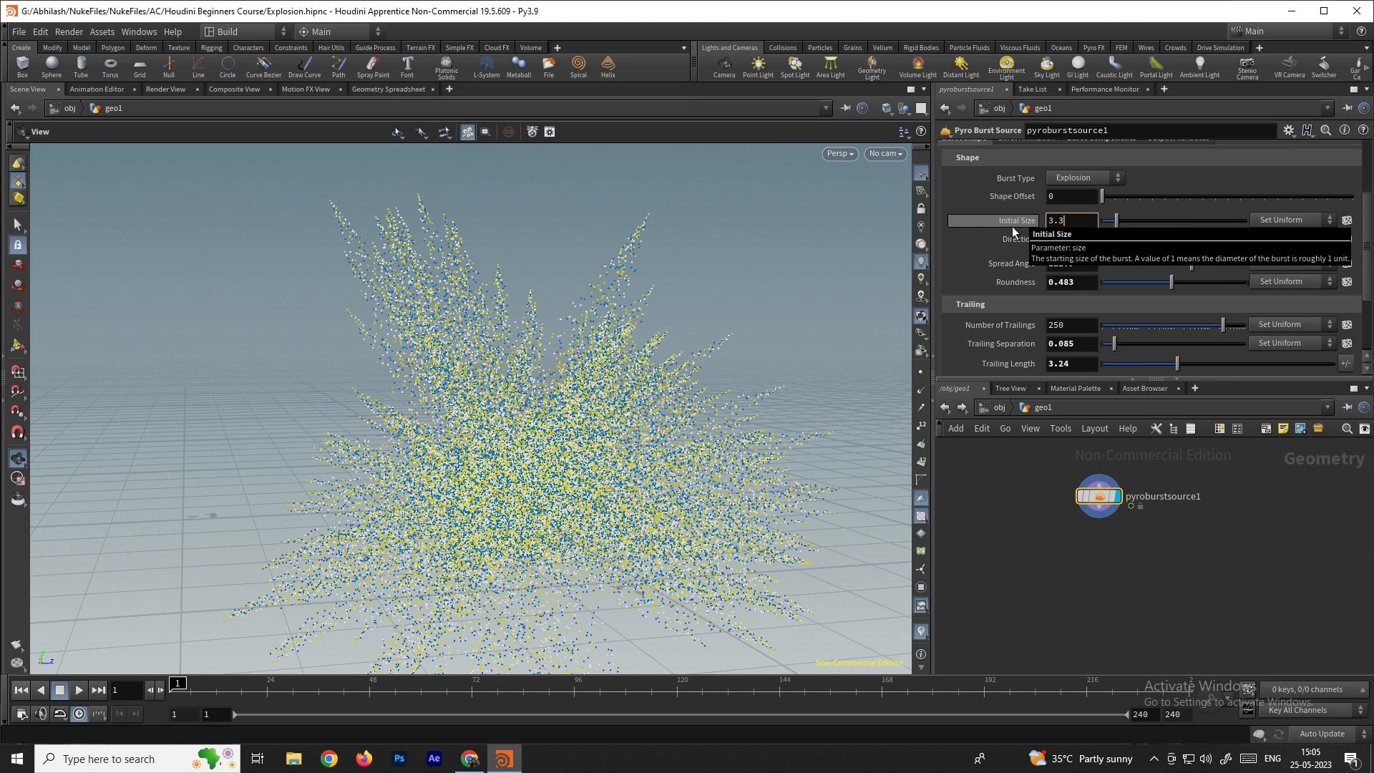
type("3.3")
key("Return")
Set the burst's spread angle to 70 and its roundness to 0.2
type("70")
key("Return")
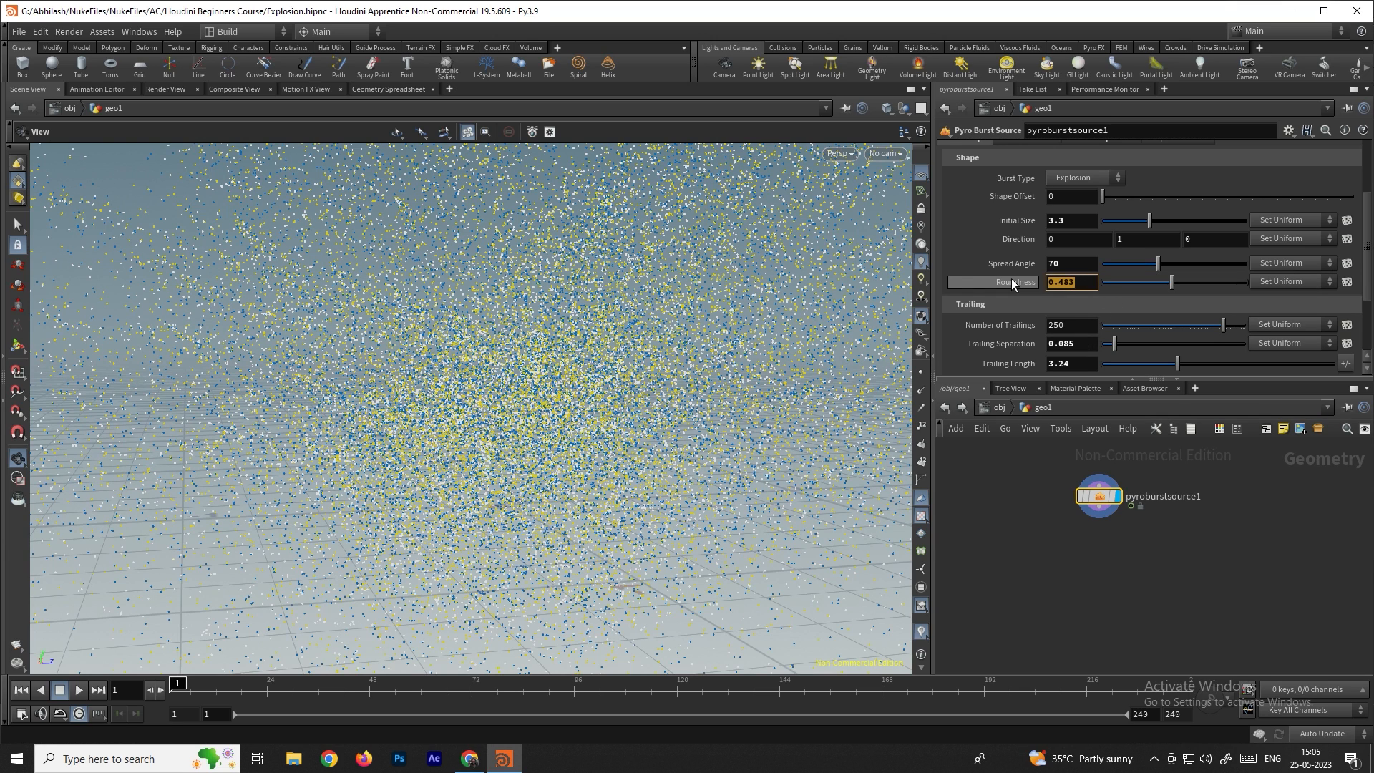
right_click_drag(458, 400, 82, 736)
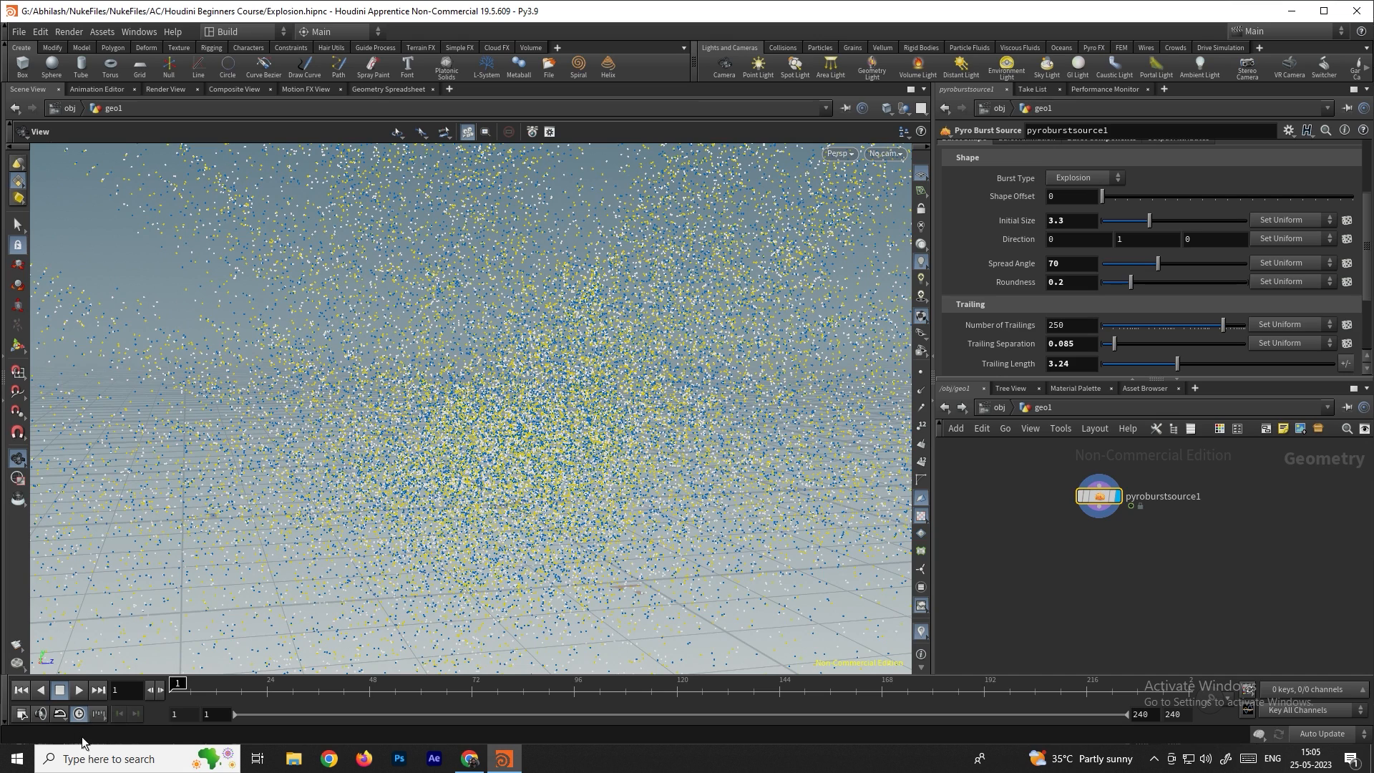
Set the number of trailings to 20 and the trailing separation to 0.04
left_click_drag(1071, 325, 993, 326)
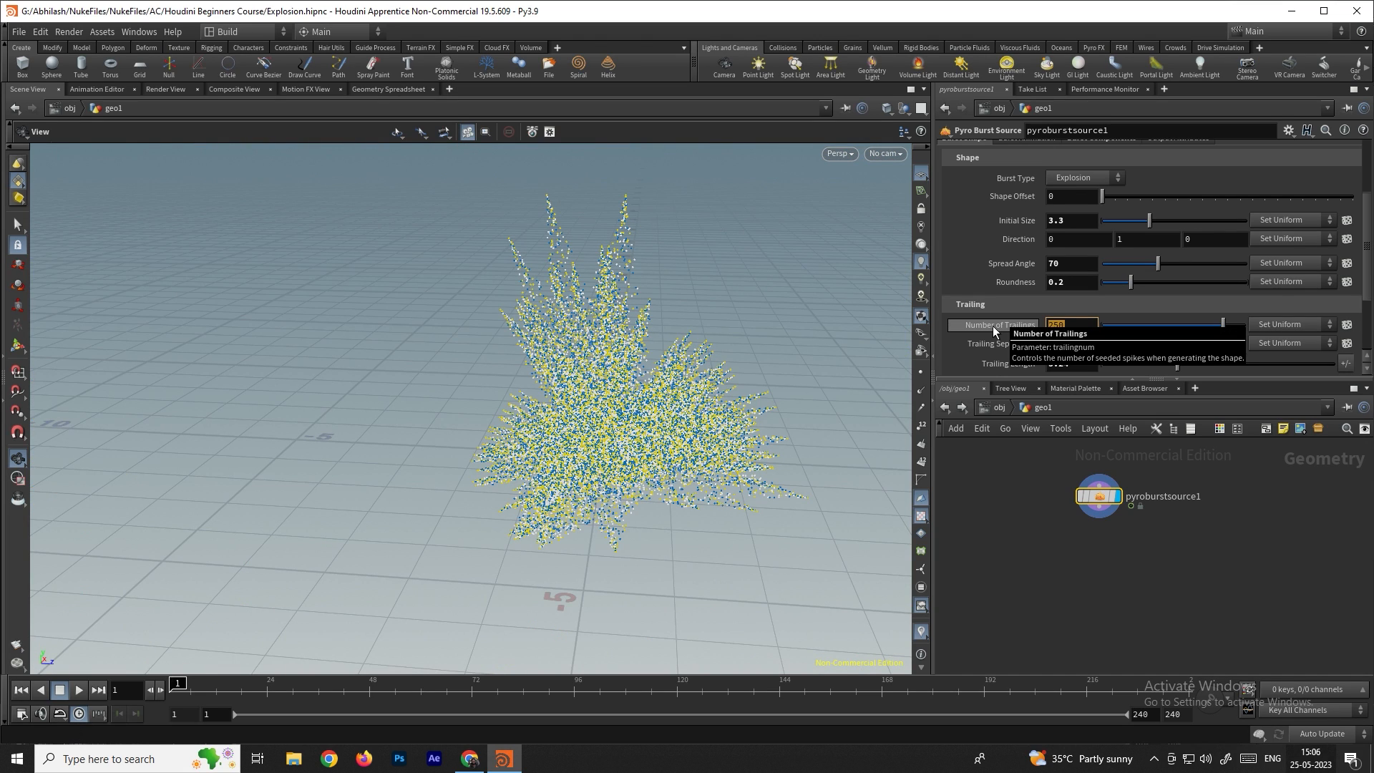
type("20")
key("Return")
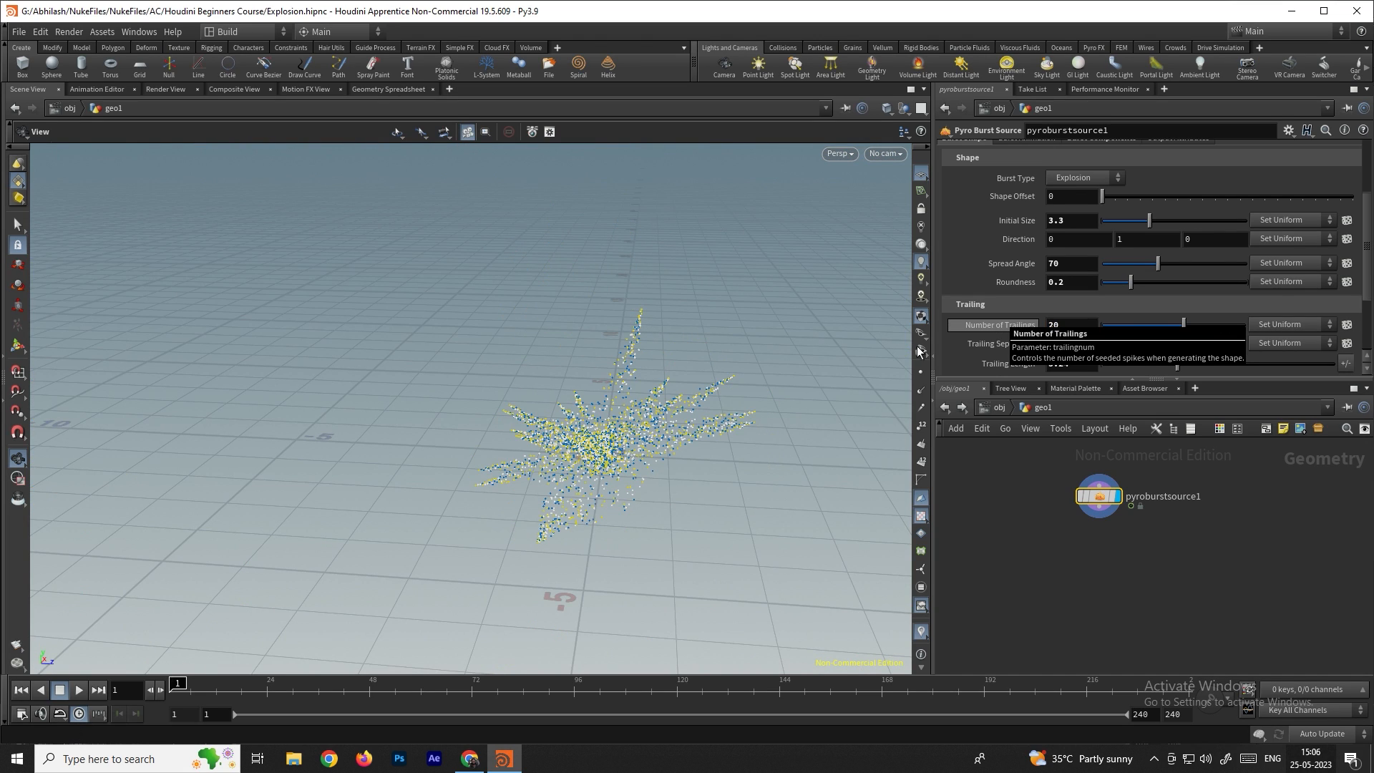
left_click(1043, 343)
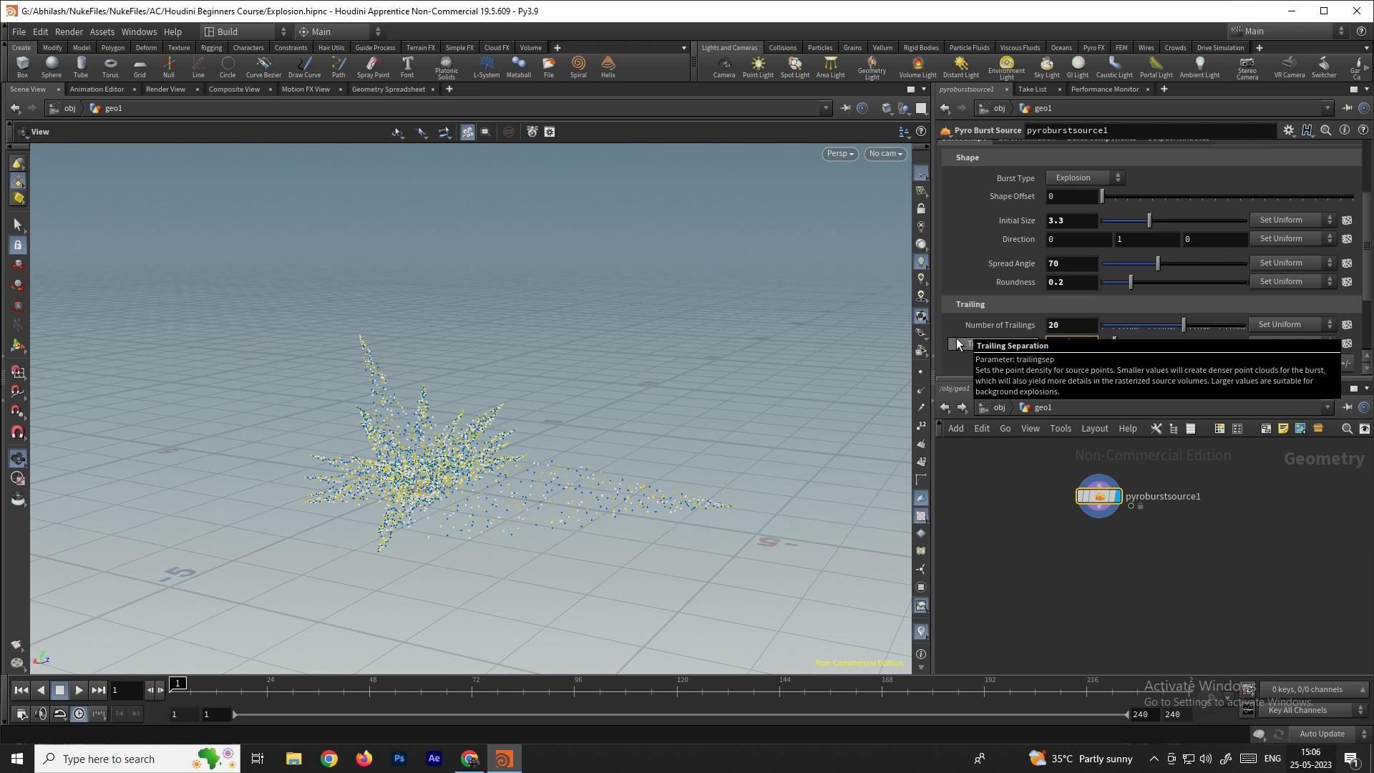
type("0.04")
key("Return")
left_click_drag(401, 487, 498, 479)
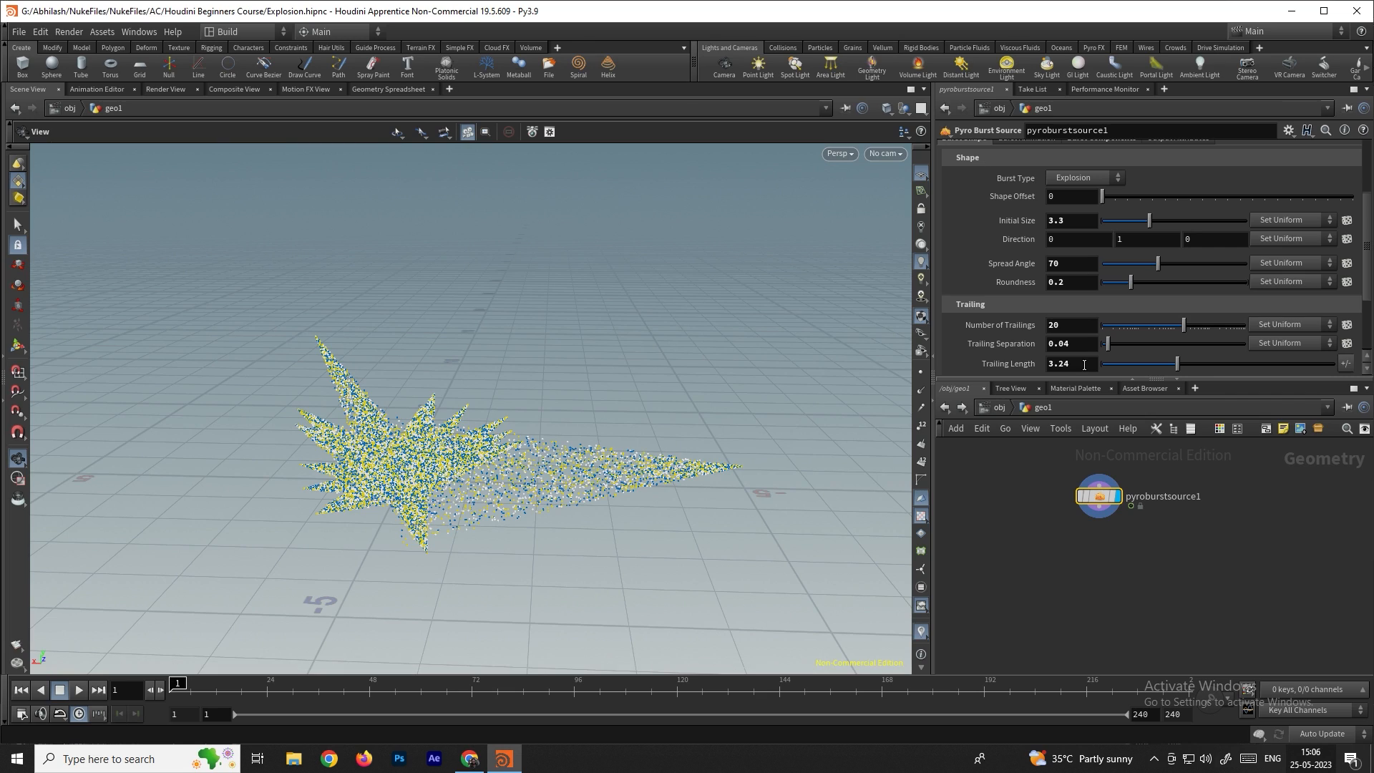
Set the trailing length to 1.12 and the trailing thickness to 0.23
left_click(1035, 366)
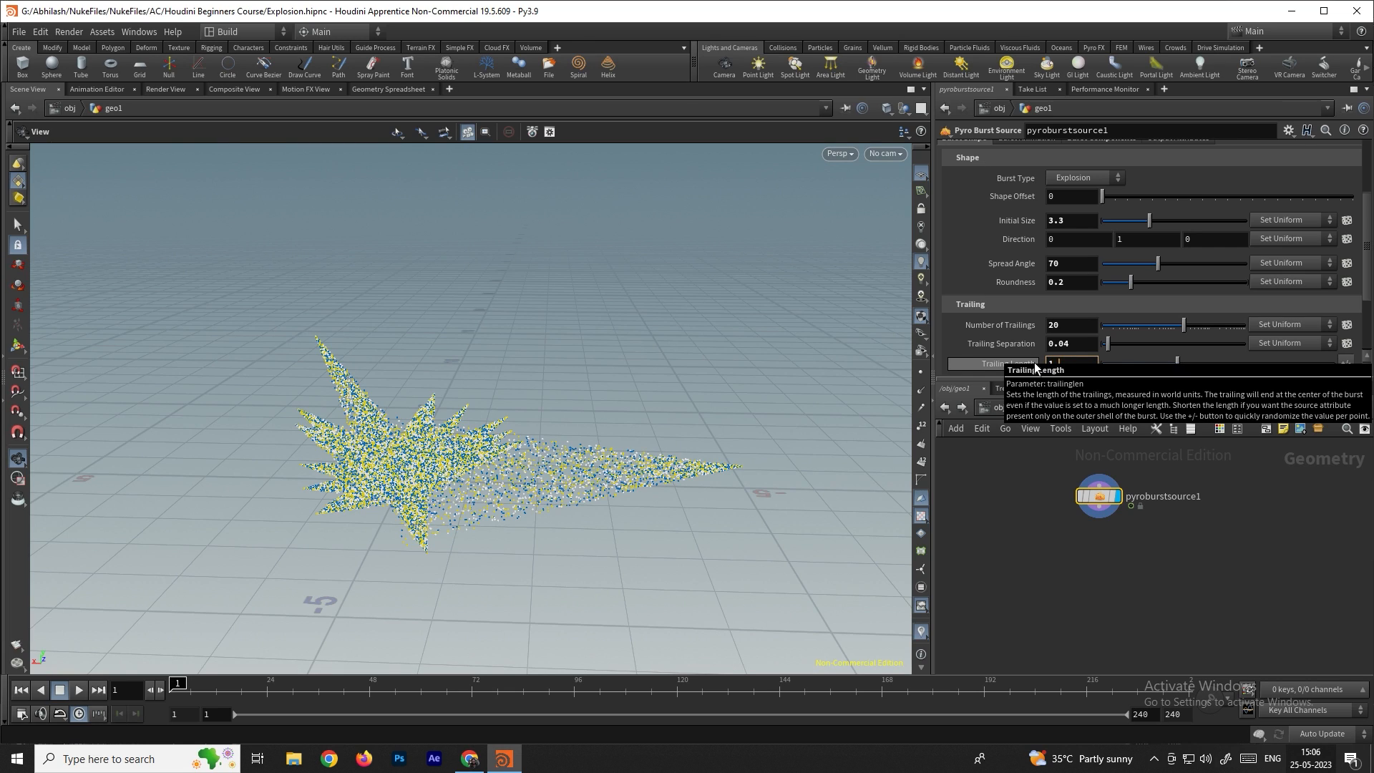
scroll(1010, 303, "down", 1)
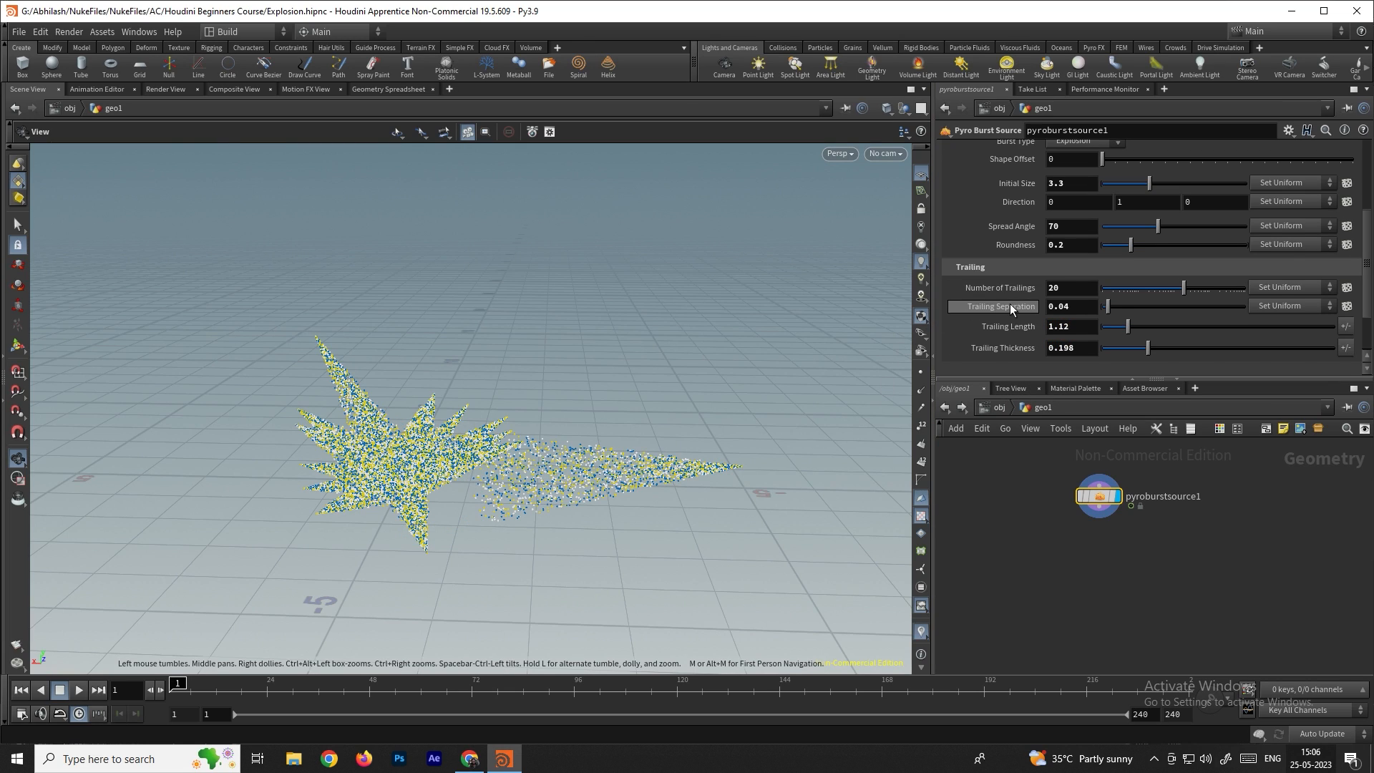
left_click(994, 347)
type("0.23")
key("Return")
left_click_drag(543, 436, 464, 428)
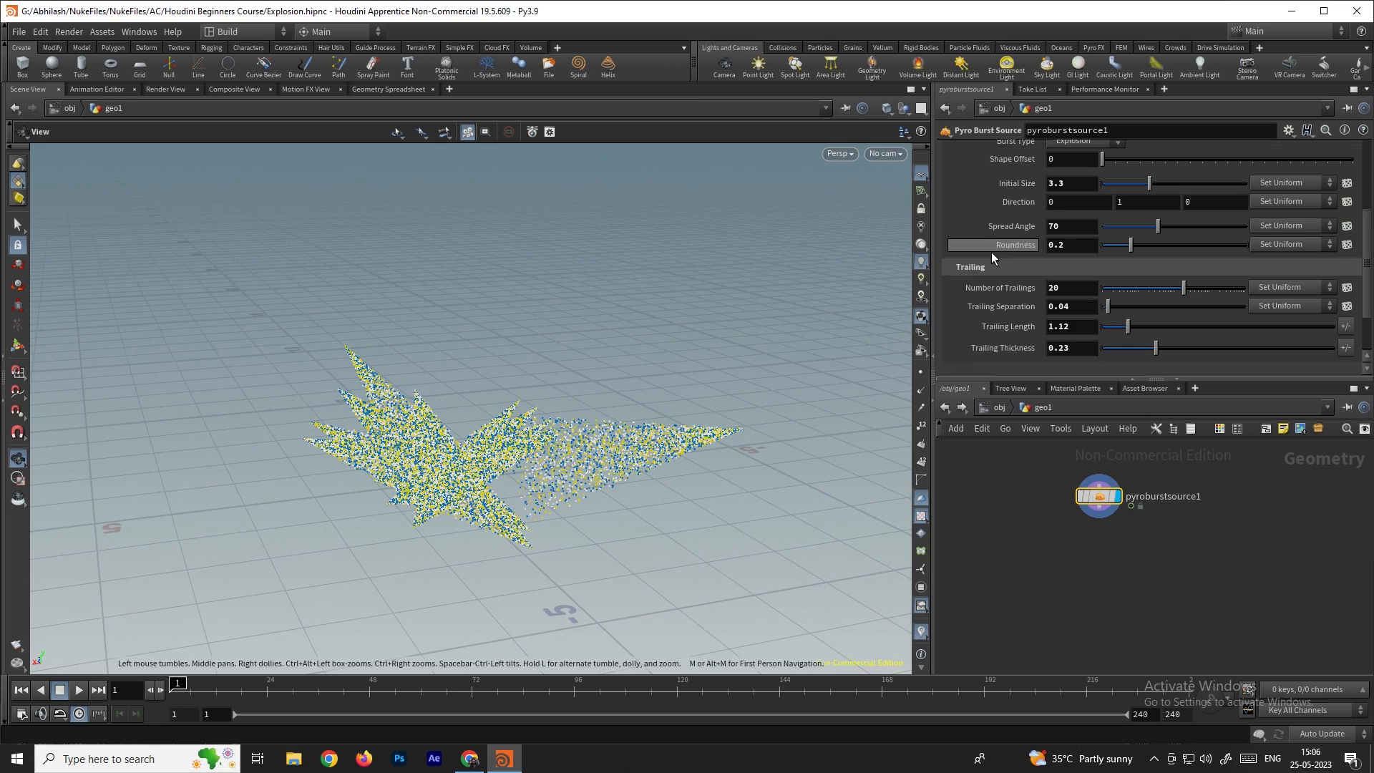
Set the start frame in the burst animation settings to 25
scroll(990, 252, "up", 5)
left_click(1028, 212)
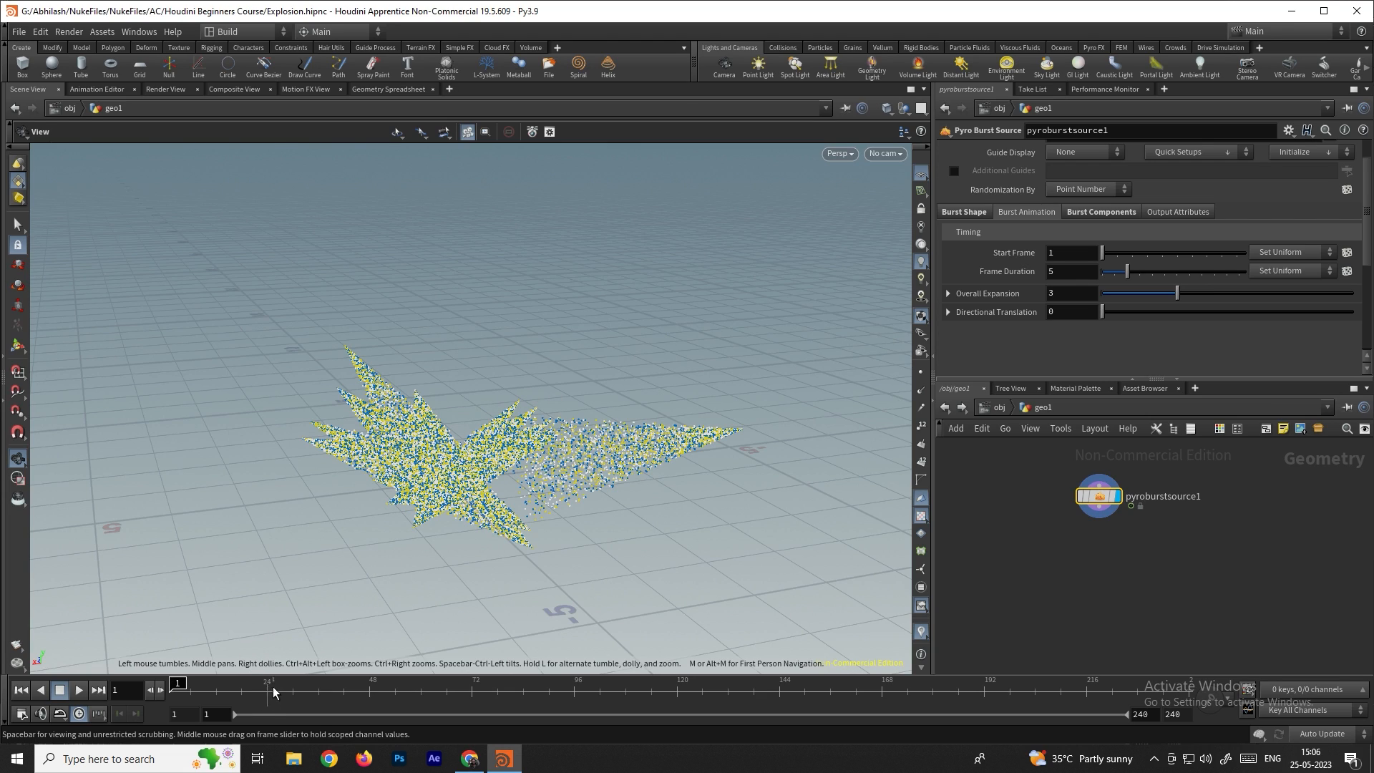
left_click_drag(1064, 254, 1048, 253)
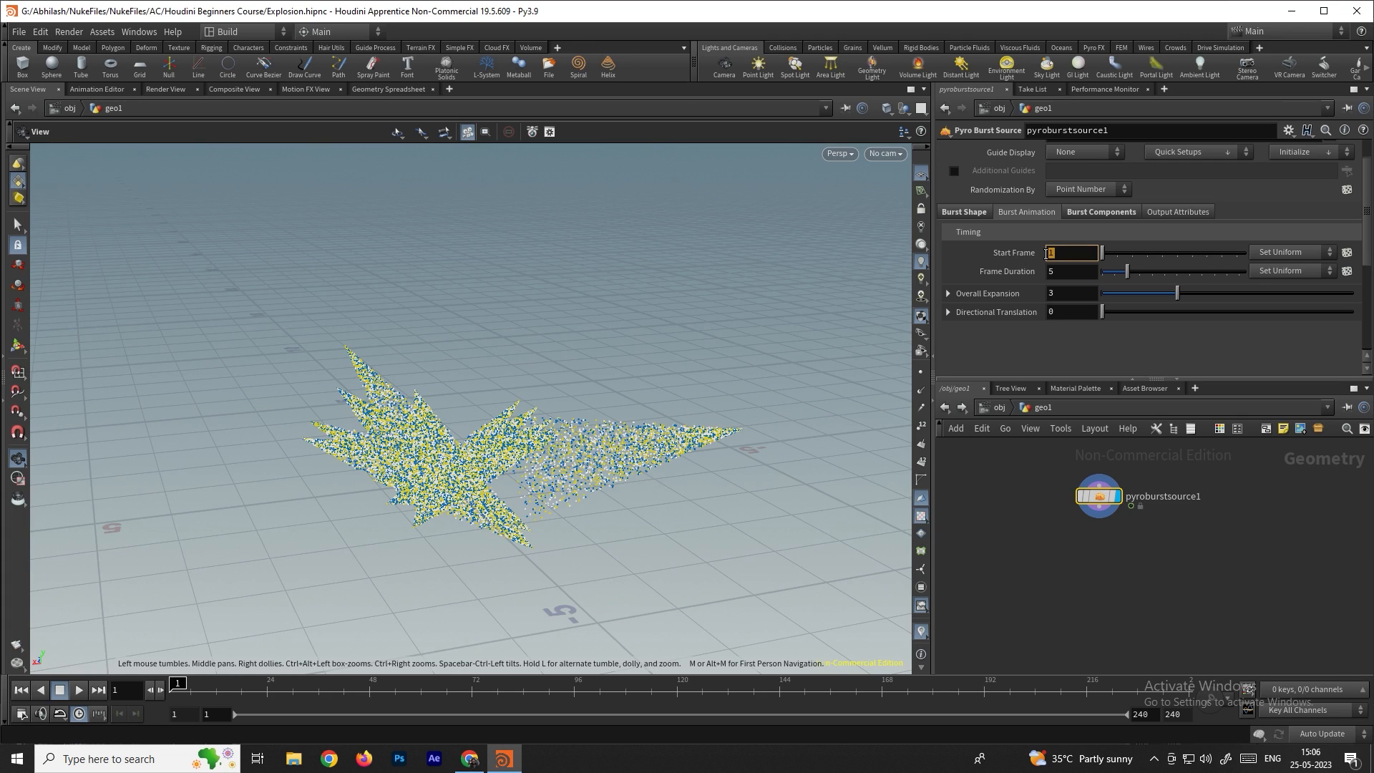
type("25")
key("Return")
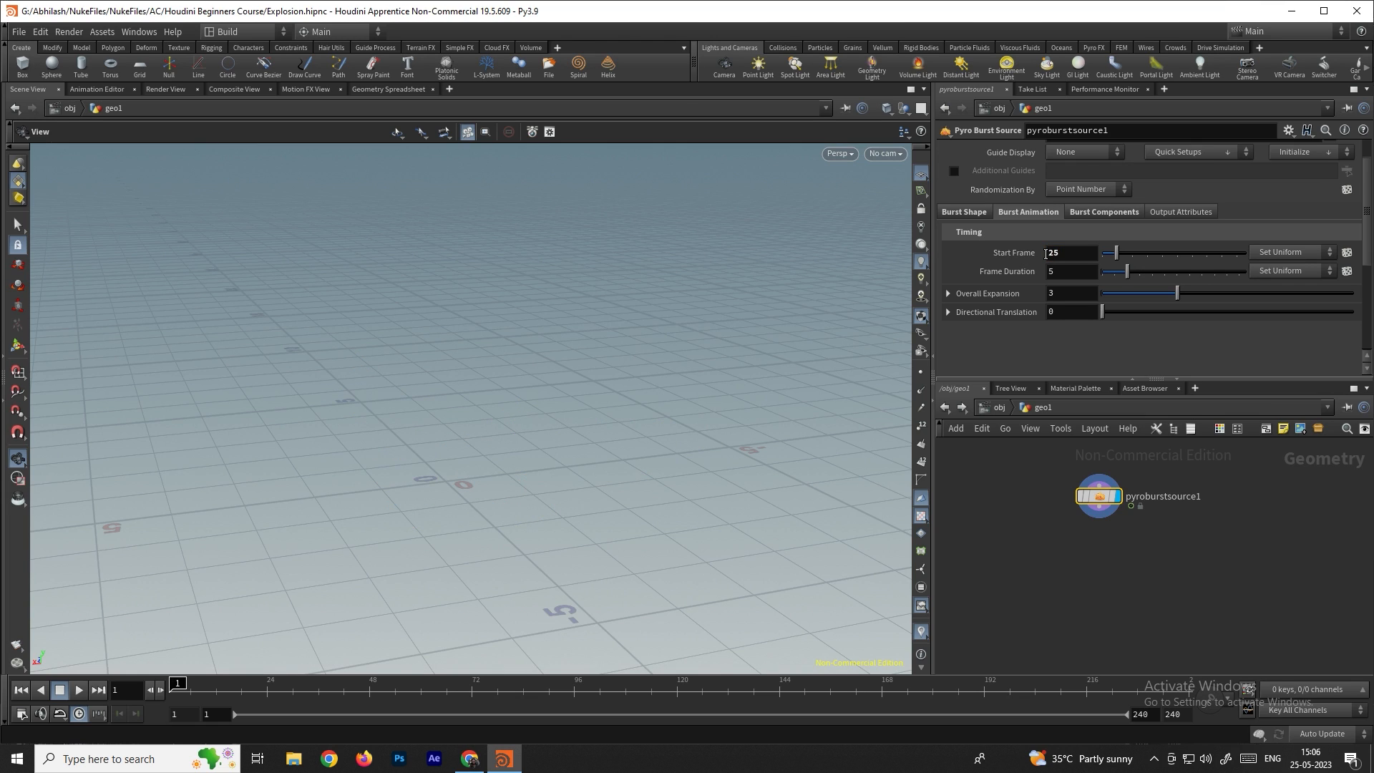
Play the timeline to check the burst's delayed start, stop it and return to frame 1
left_click(78, 690)
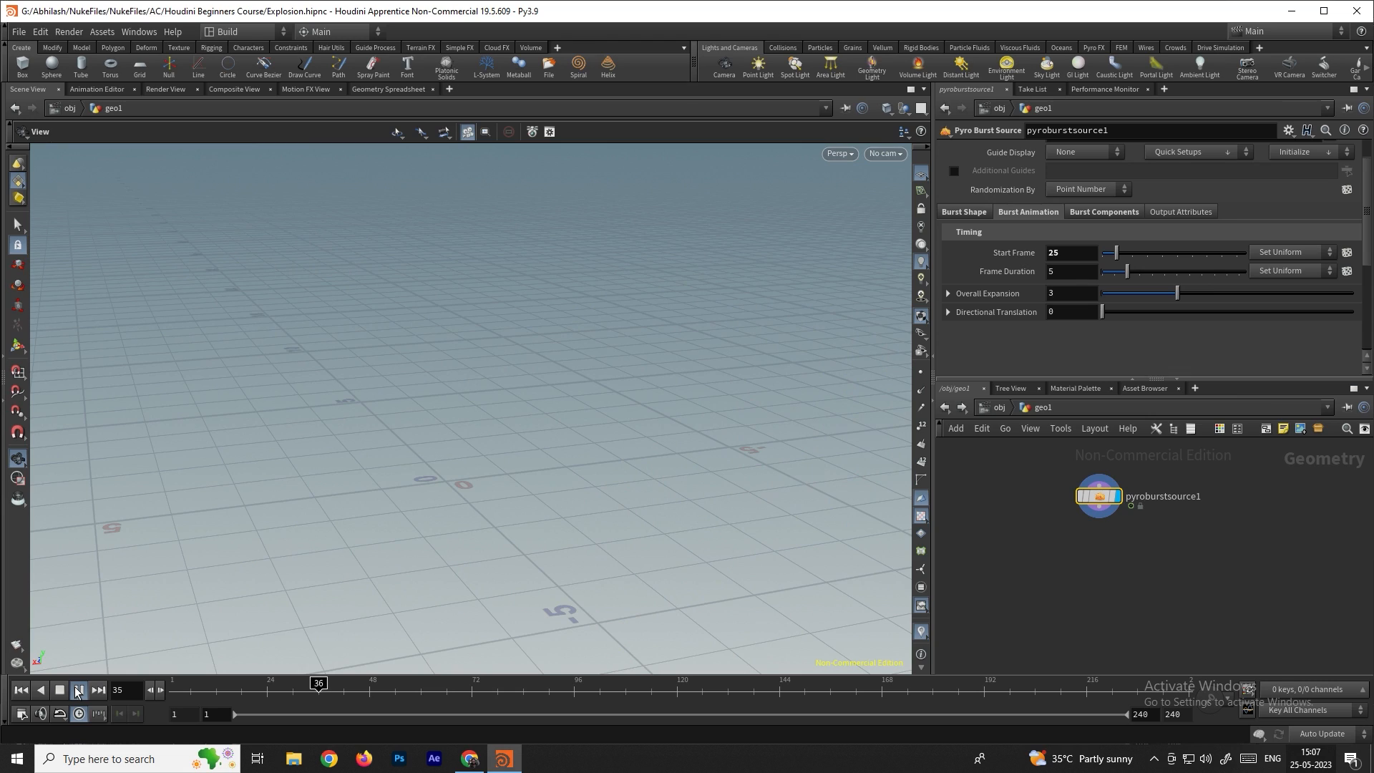
left_click(61, 693)
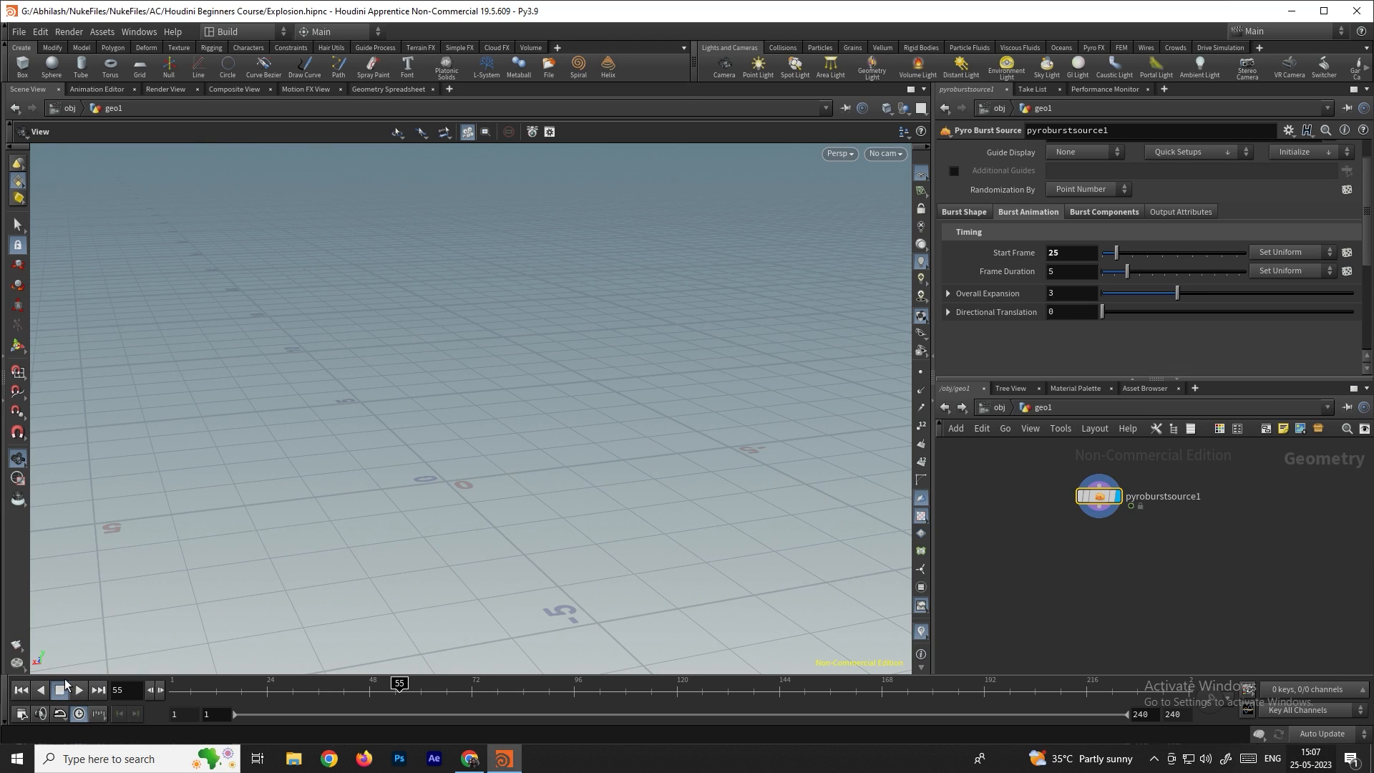
left_click(21, 690)
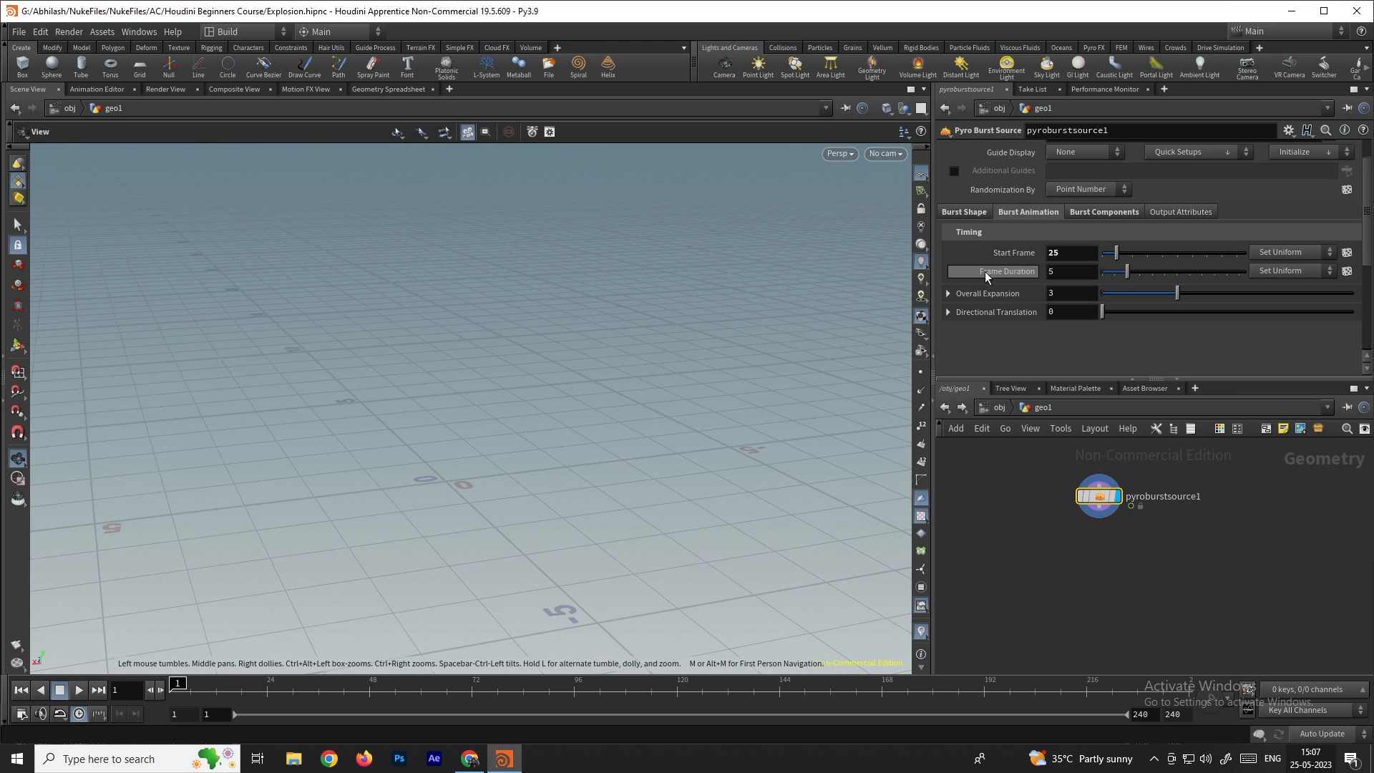
Set the burst's start frame back to 1
double_click(1069, 252)
type("1")
key("Return")
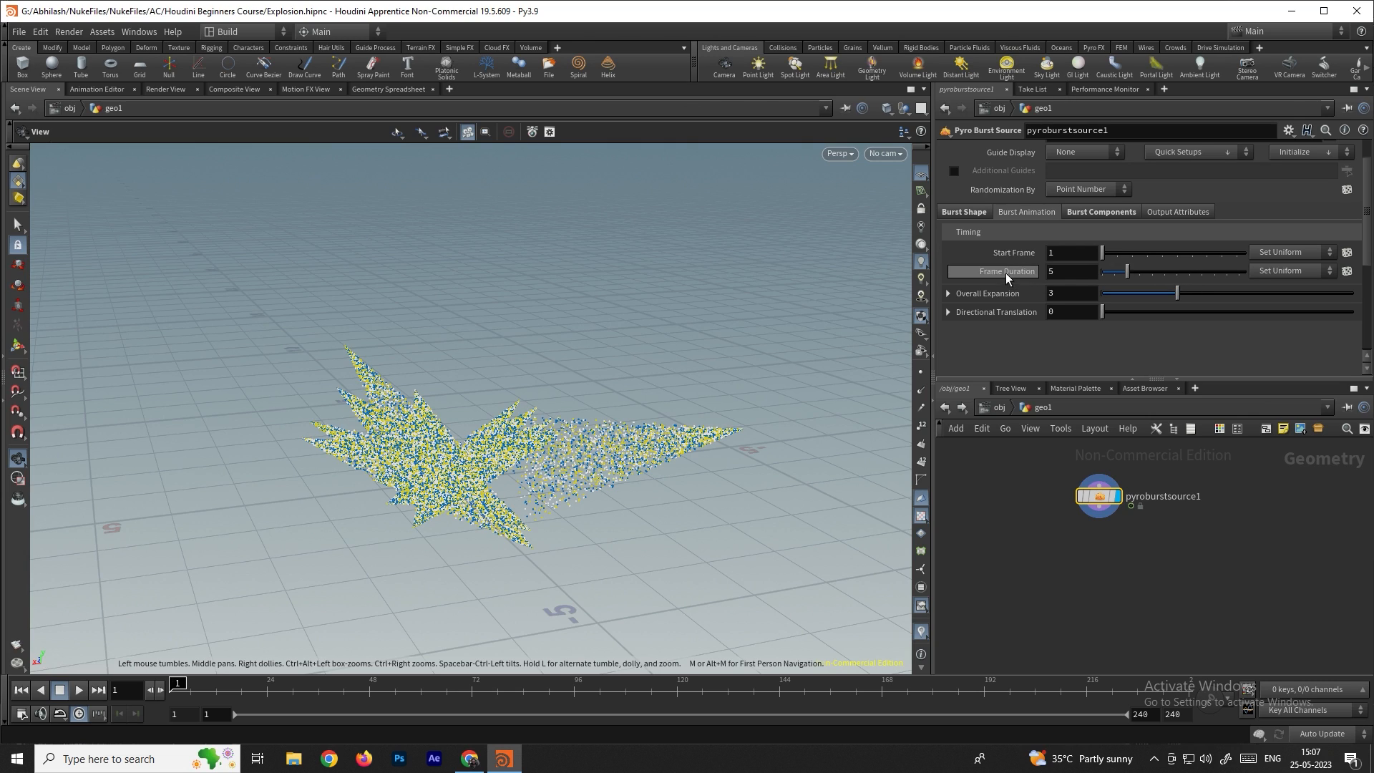
Set the burst's frame duration to 9, trying 15 first
left_click_drag(1139, 270, 1189, 279)
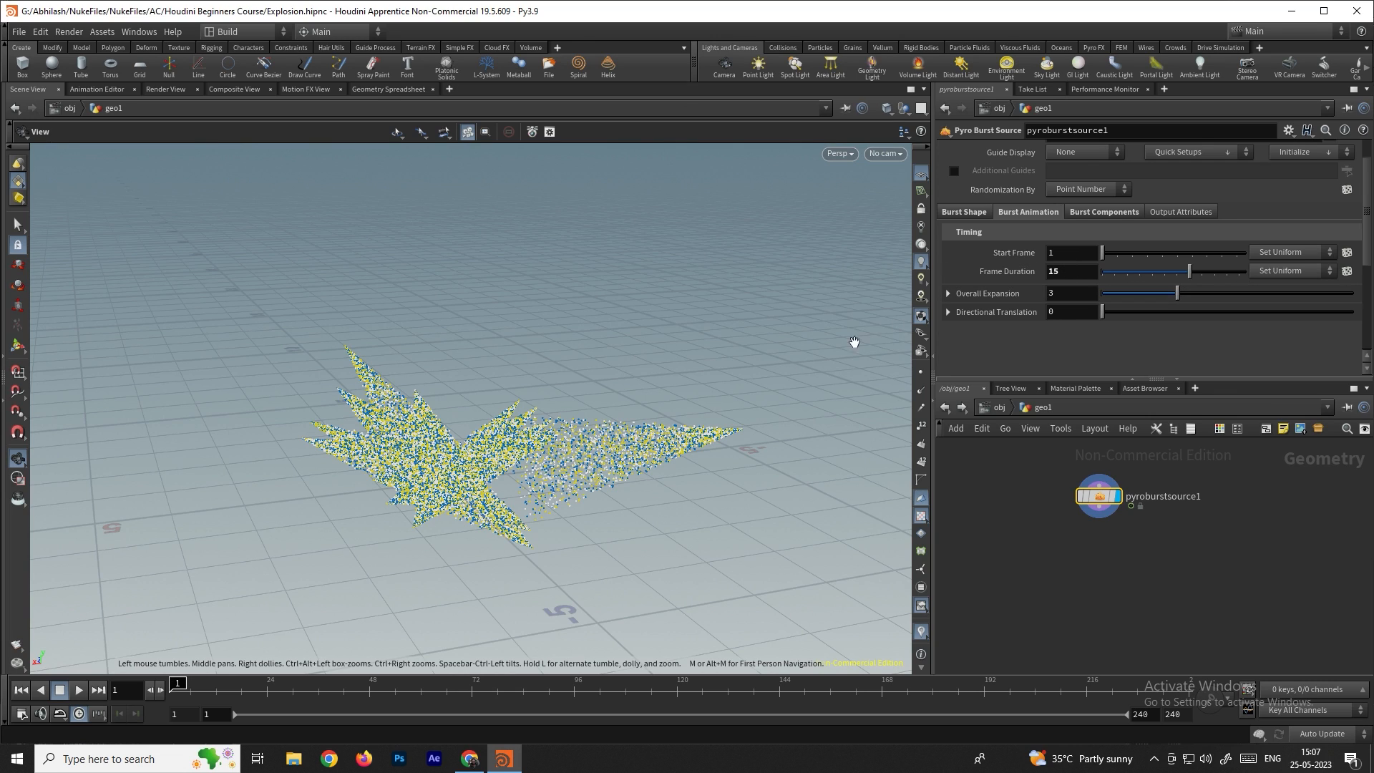
left_click_drag(537, 421, 556, 426)
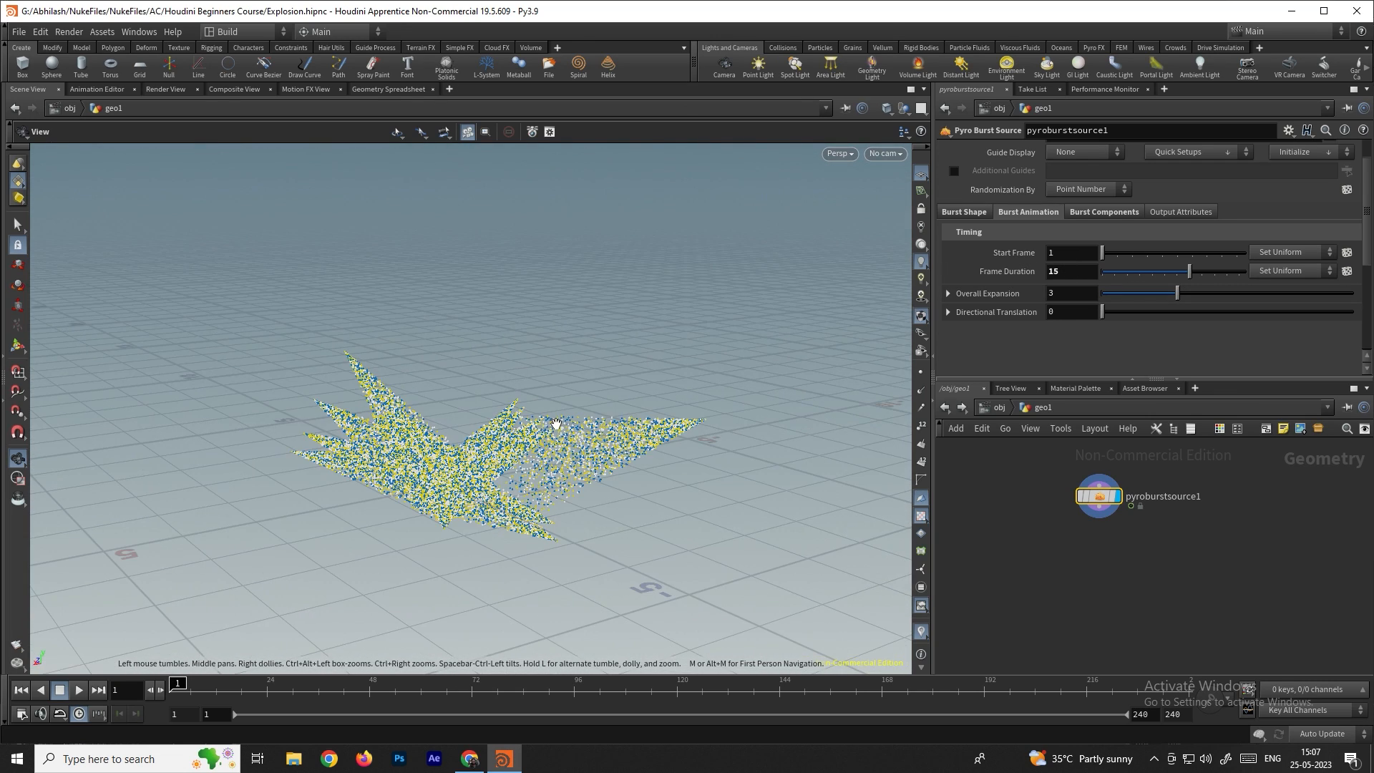
left_click_drag(1189, 272, 1151, 272)
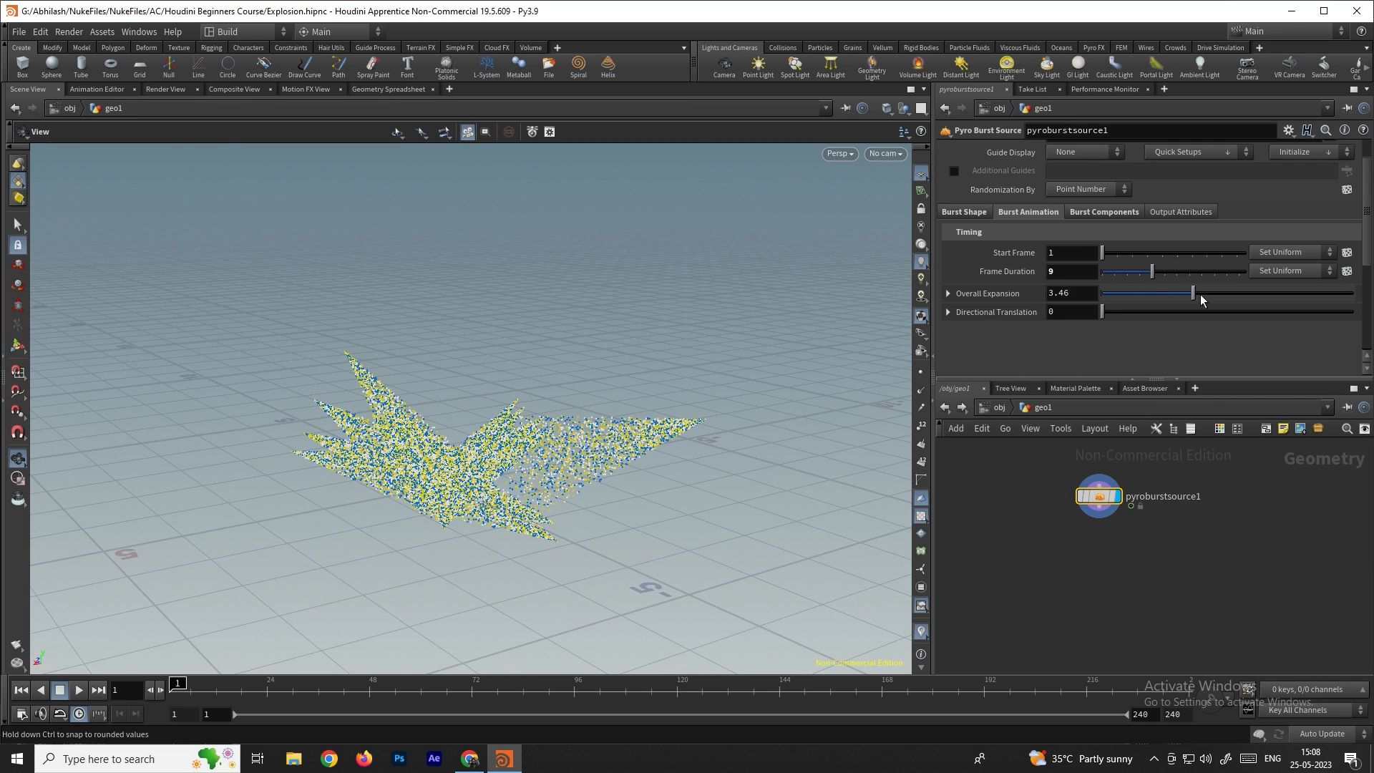
Try an overall expansion of 1.37, preview the playback, and raise the expansion to 3.89
left_click_drag(1219, 295, 1136, 299)
left_click(81, 692)
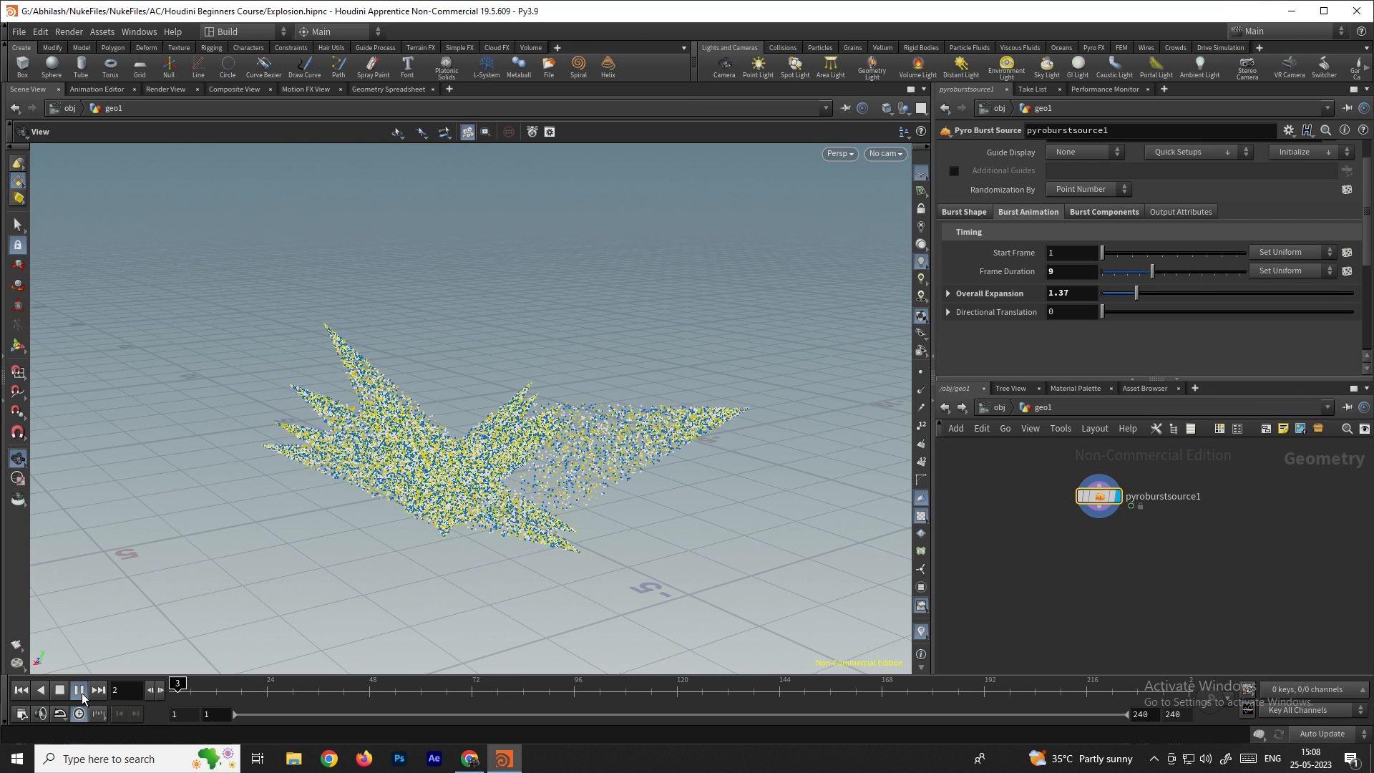
left_click(63, 689)
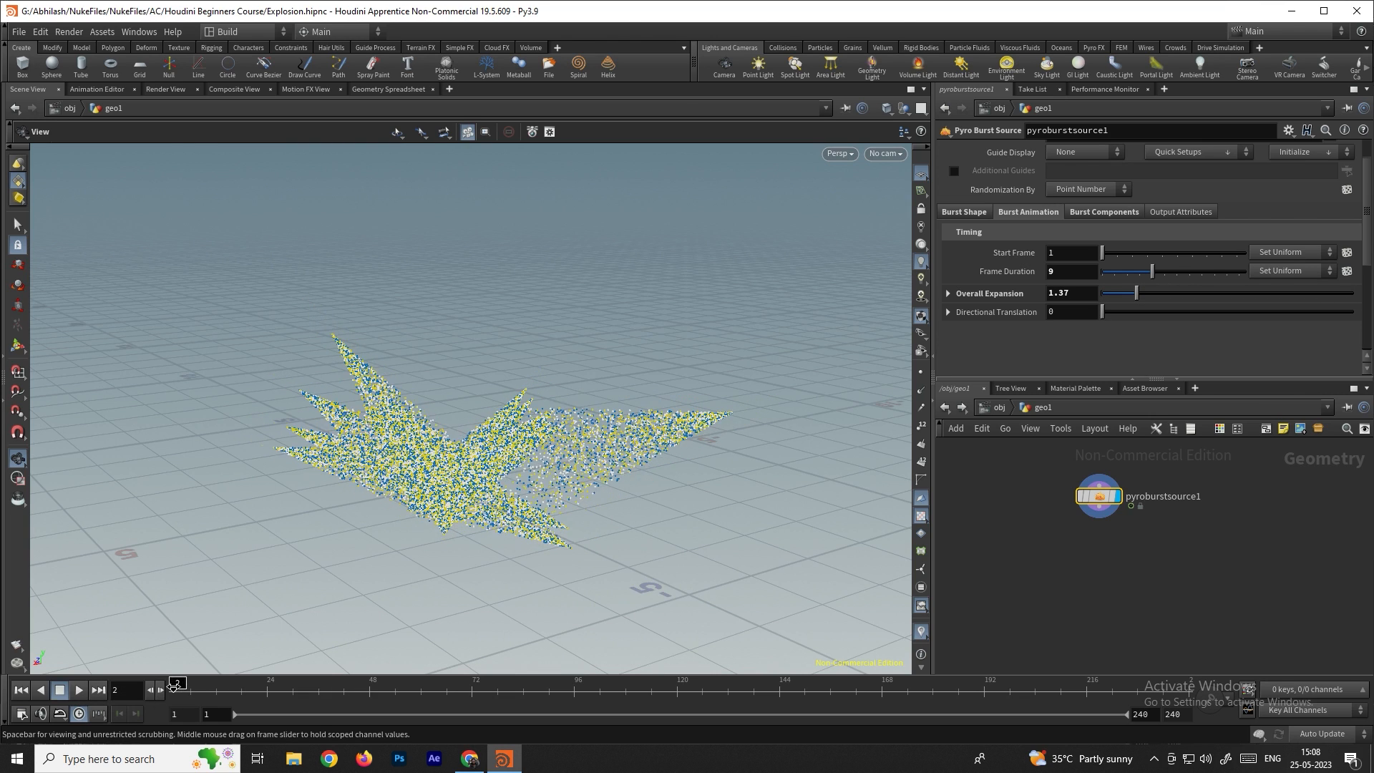
mouse_move(1136, 294)
left_mouse_down()
mouse_move(1165, 293)
mouse_move(1138, 296)
left_mouse_up()
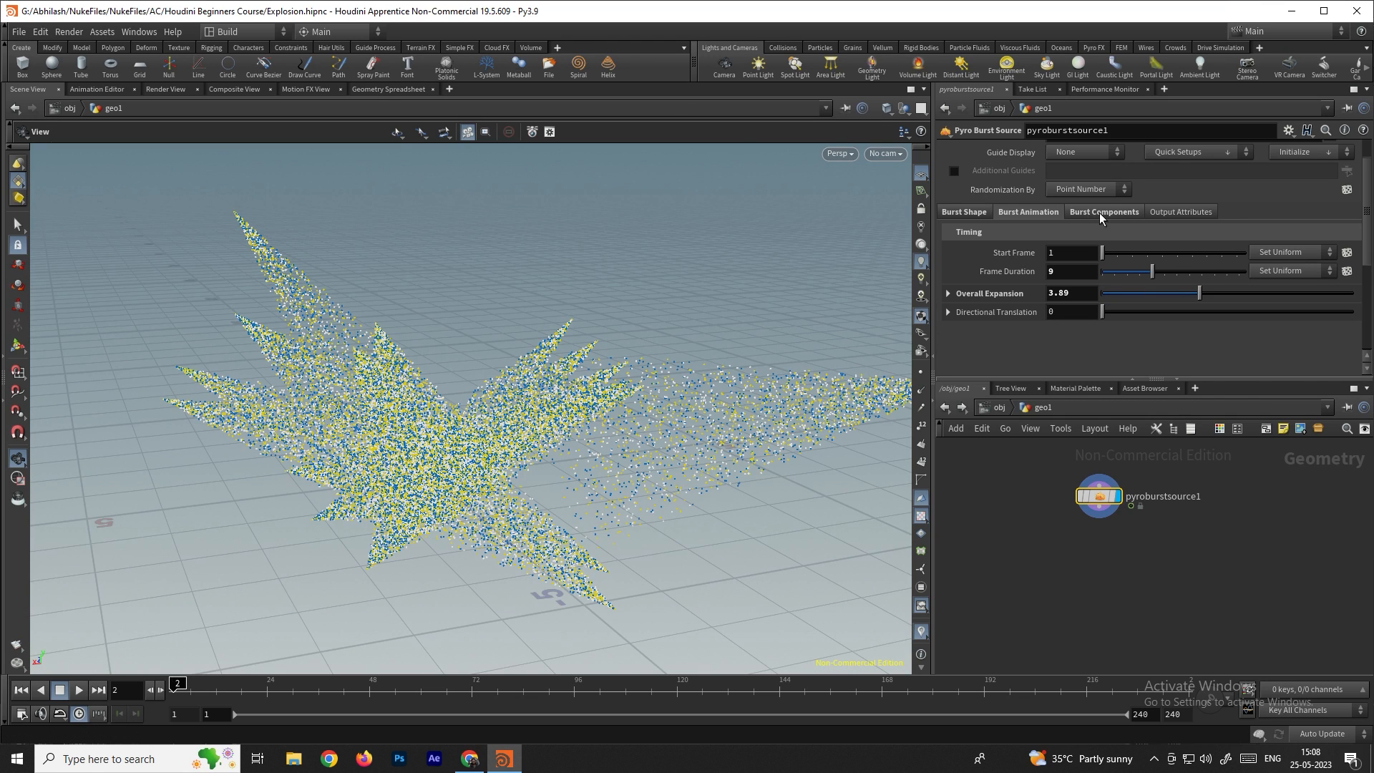
Review the three existing pyro sources in the burst component settings, including their attributes
left_click(1100, 211)
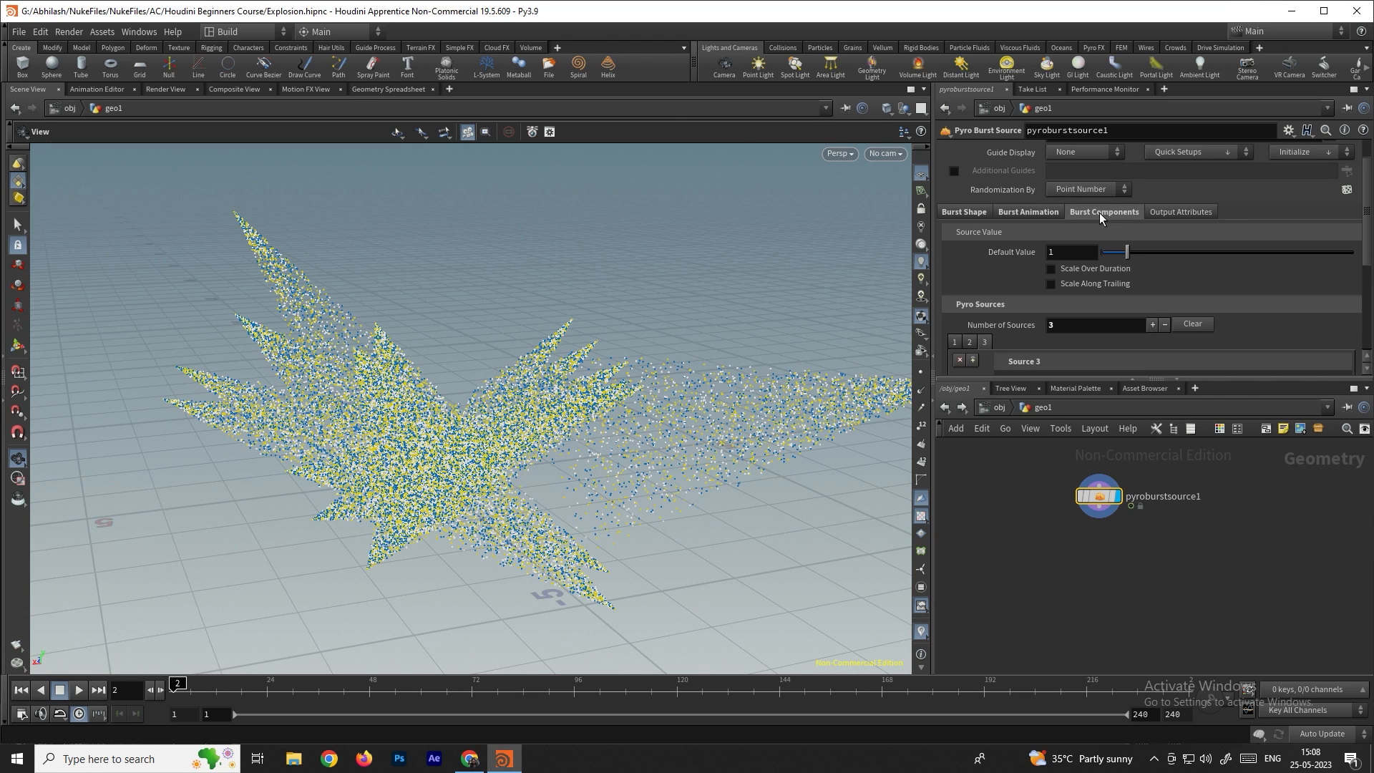
scroll(1015, 293, "down", 2)
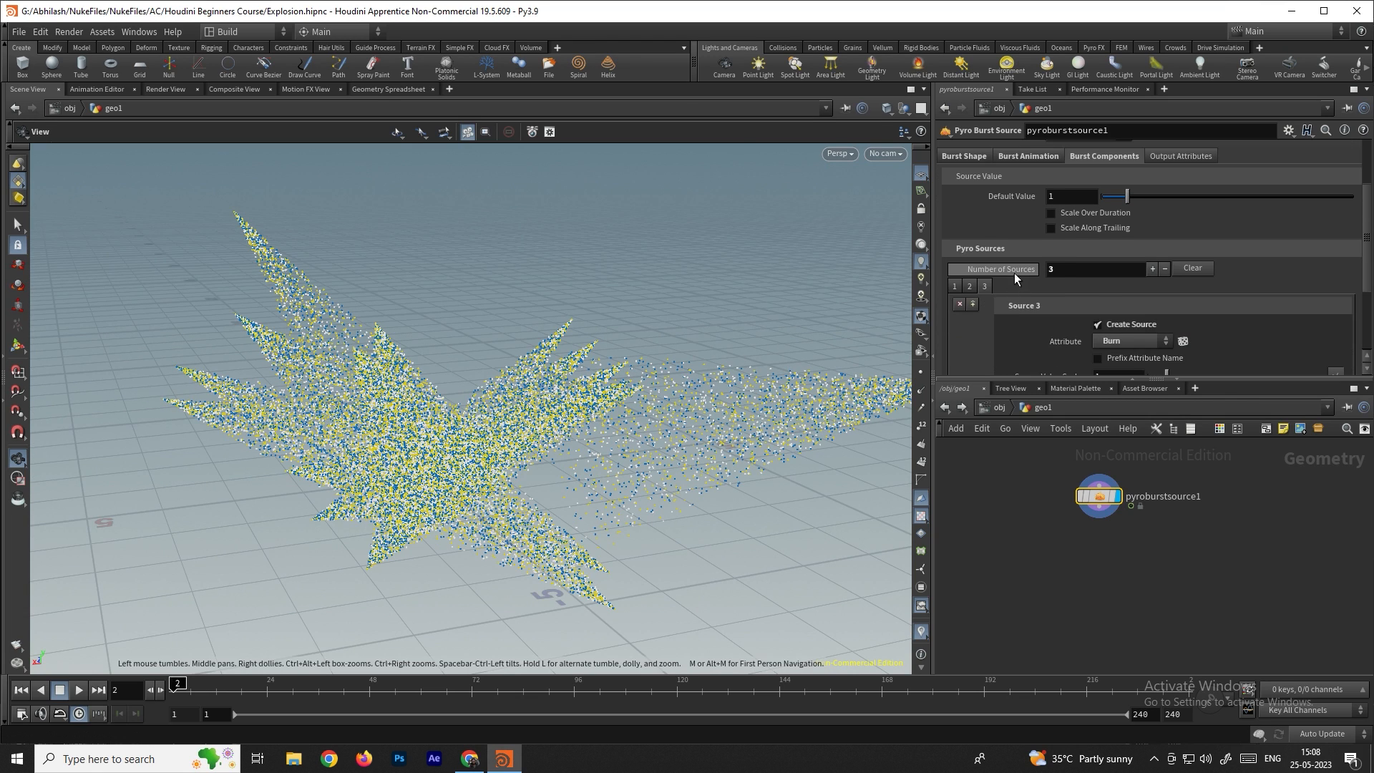
scroll(1056, 299, "down", 1)
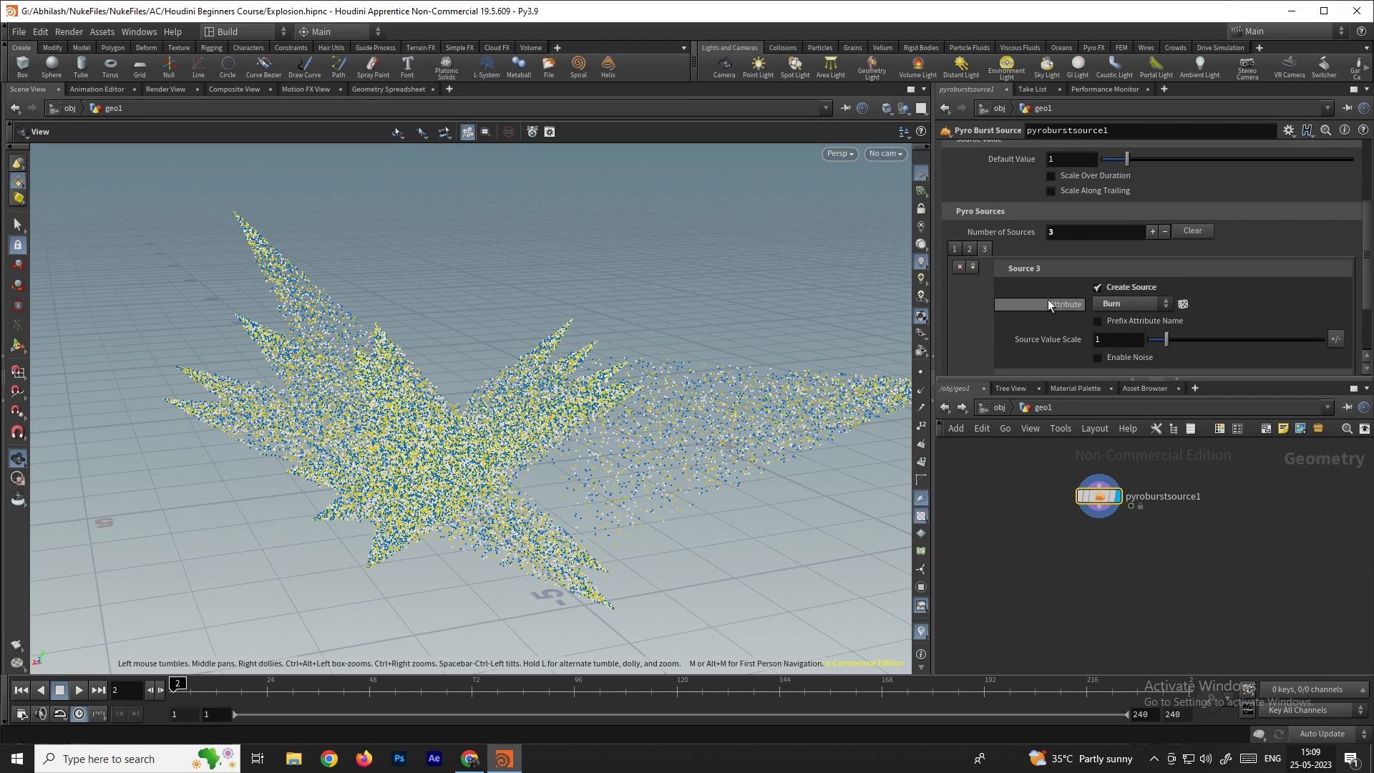
left_click(971, 250)
left_click(955, 249)
Try a fourth pyro source with source creation enabled and the Burn attribute, and remove it
left_click(1153, 232)
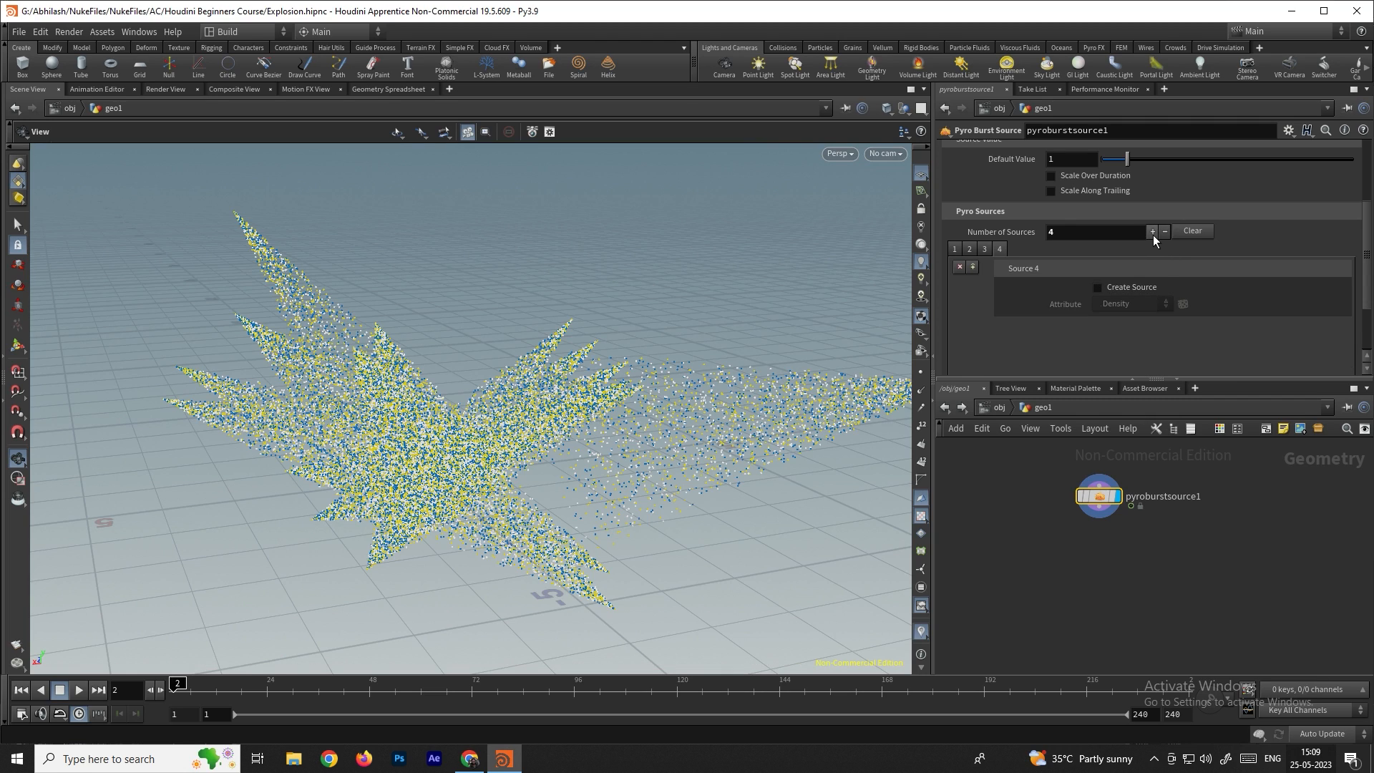
left_click(1109, 289)
left_click(1130, 302)
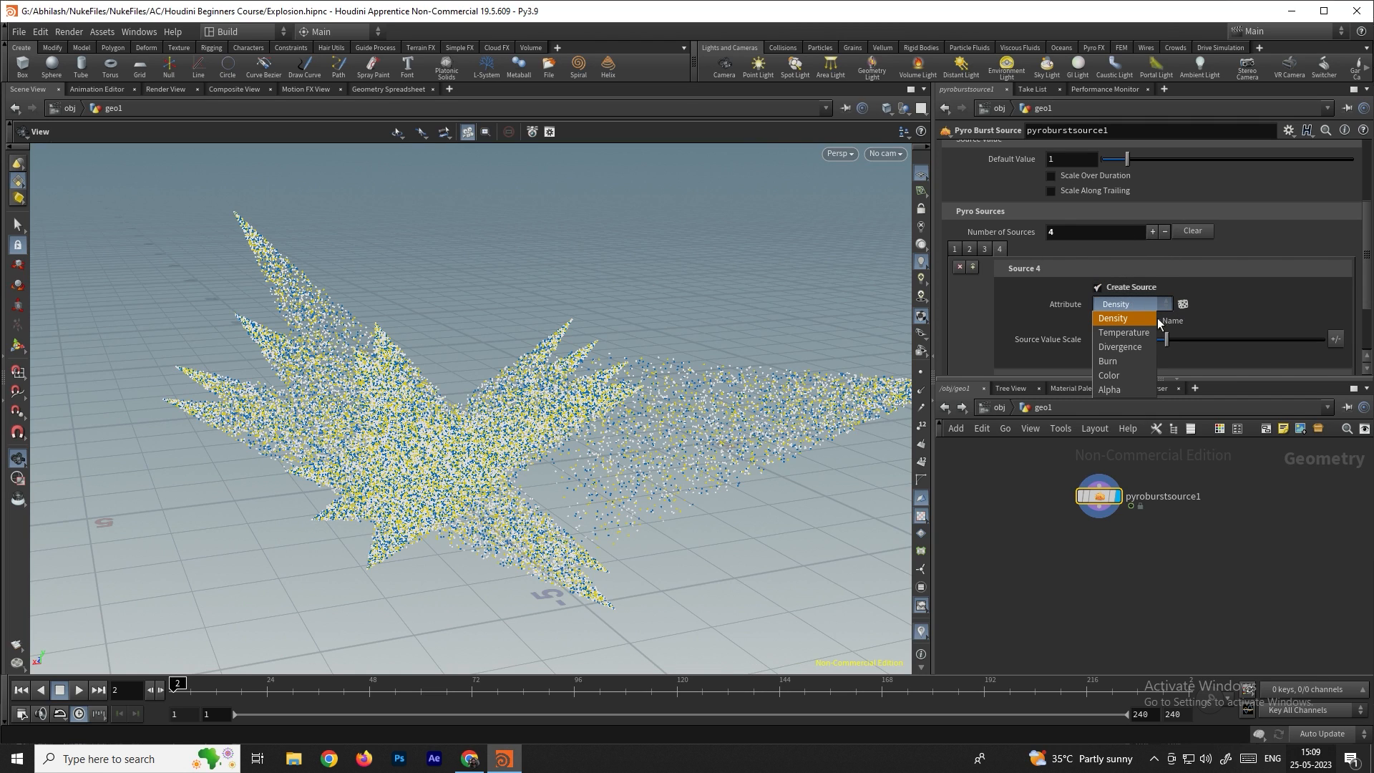
left_click(1123, 361)
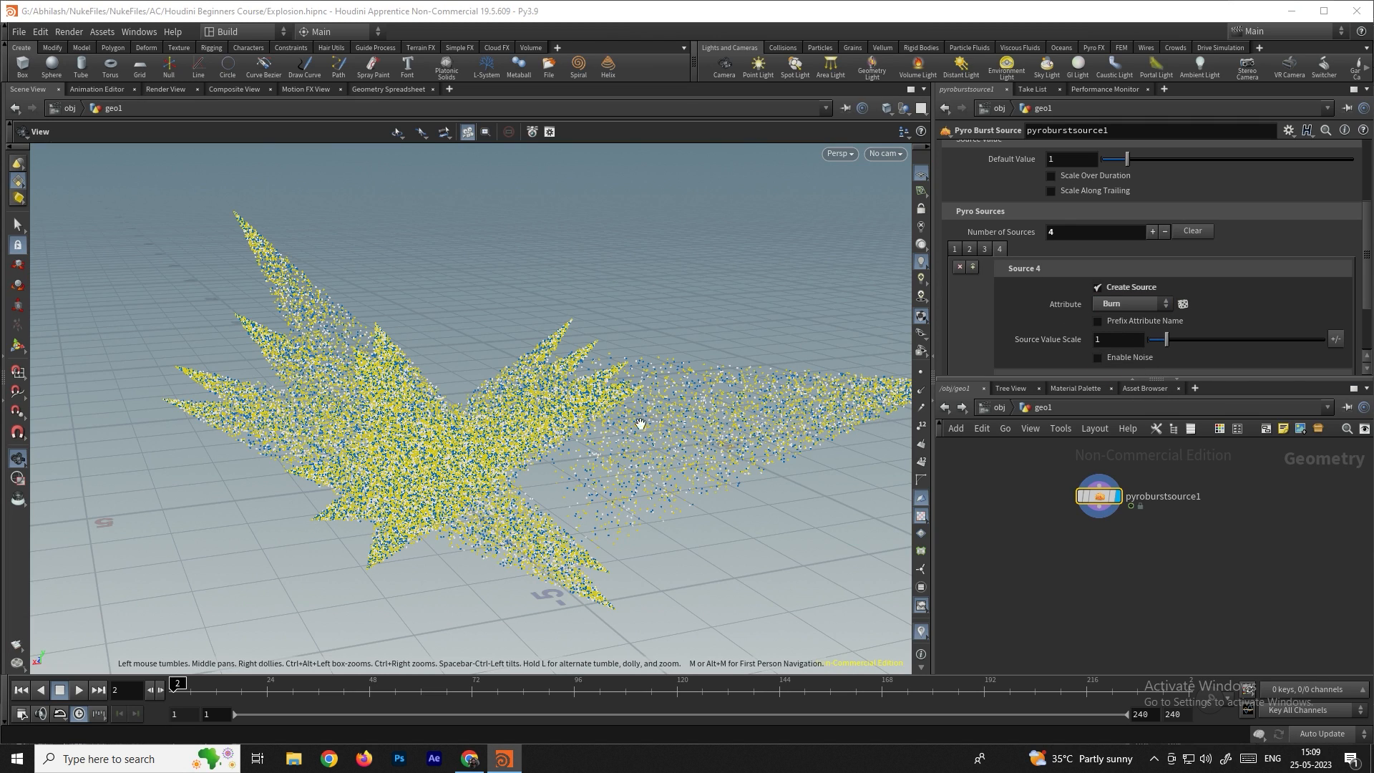
left_click(1164, 231)
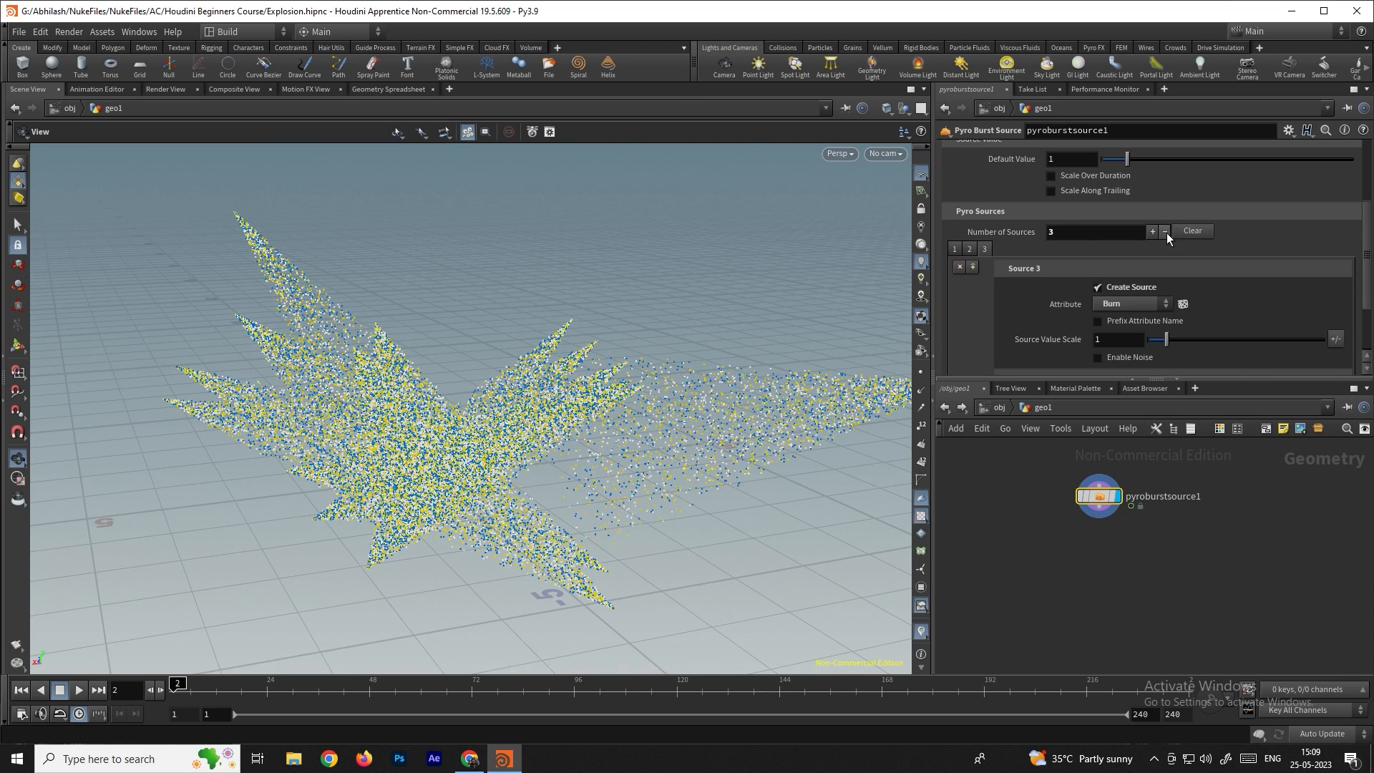
Show the burst source's output attributes and visualize its point velocity attribute v from the node info
left_click(1178, 249)
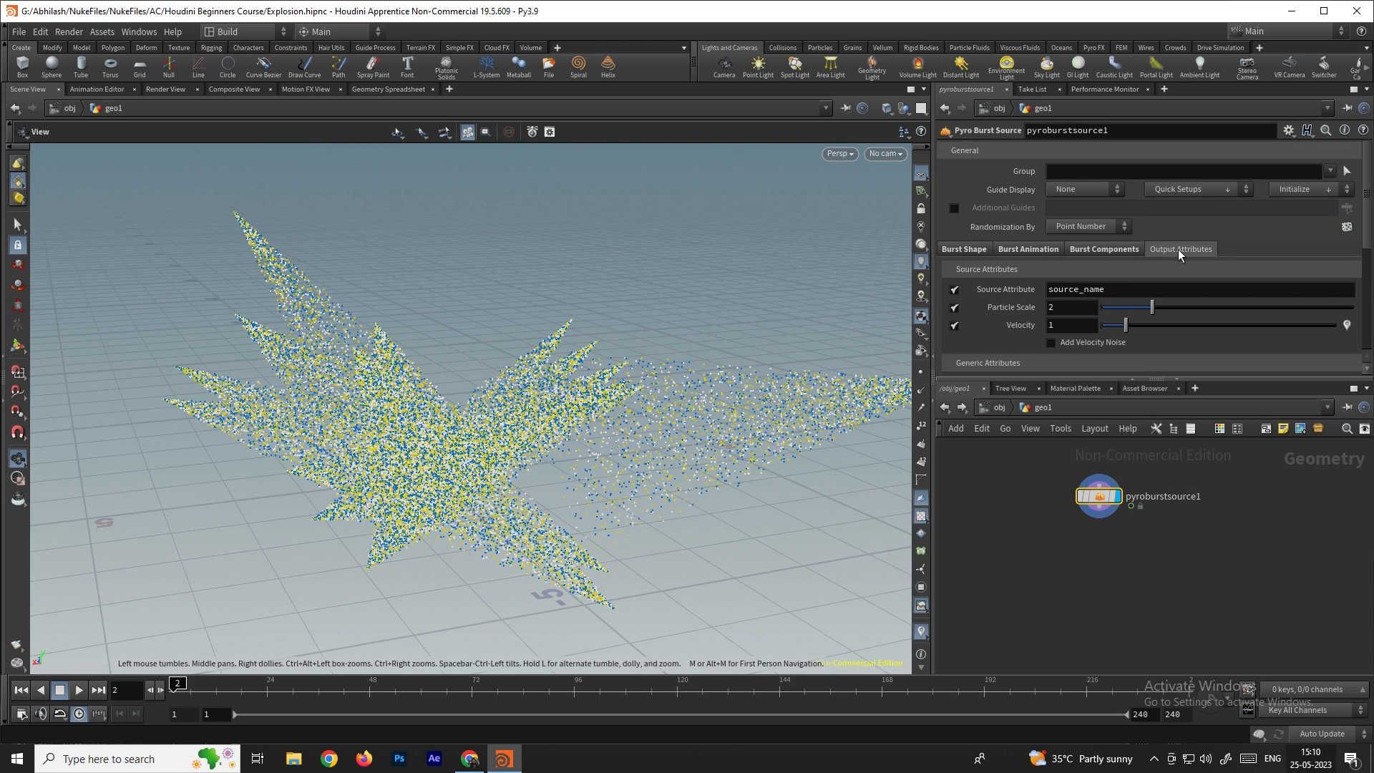
scroll(1023, 286, "down", 1)
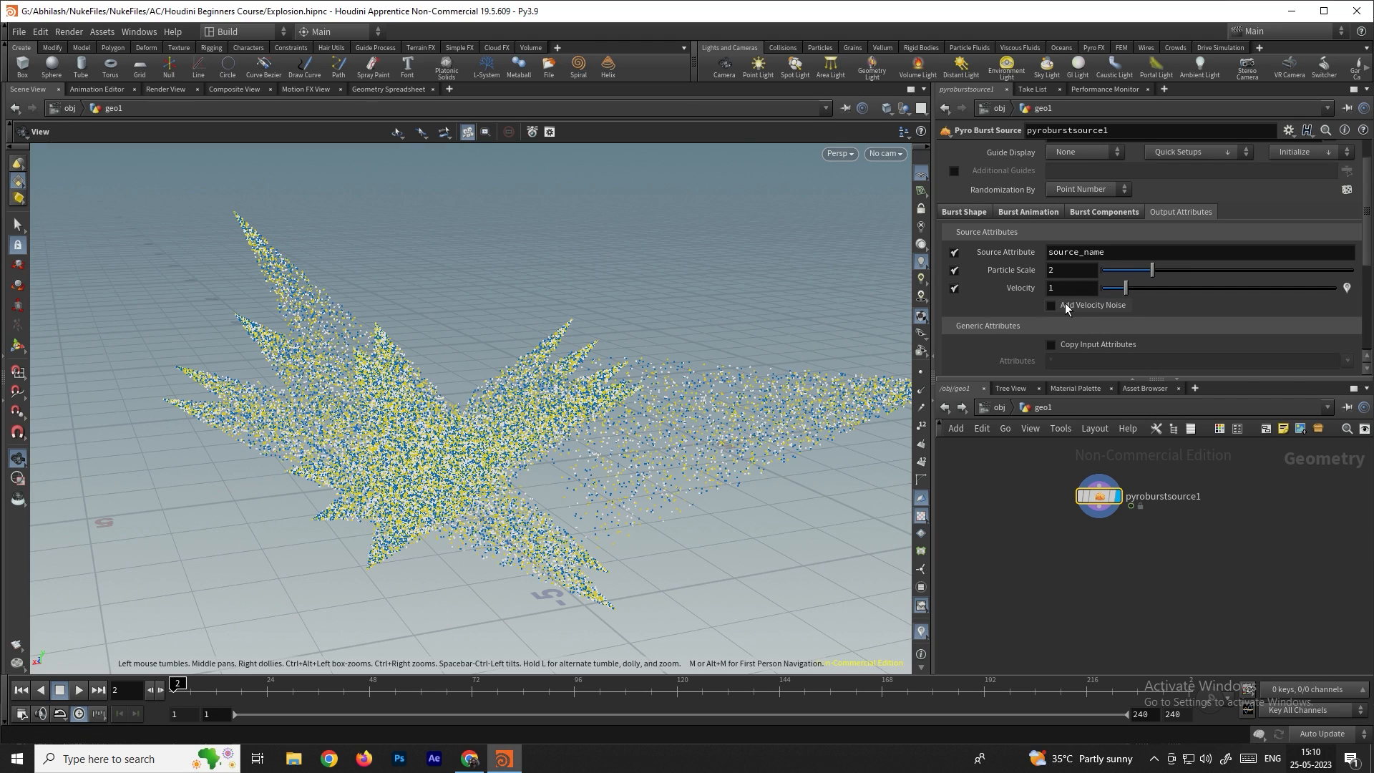
middle_click(1098, 494)
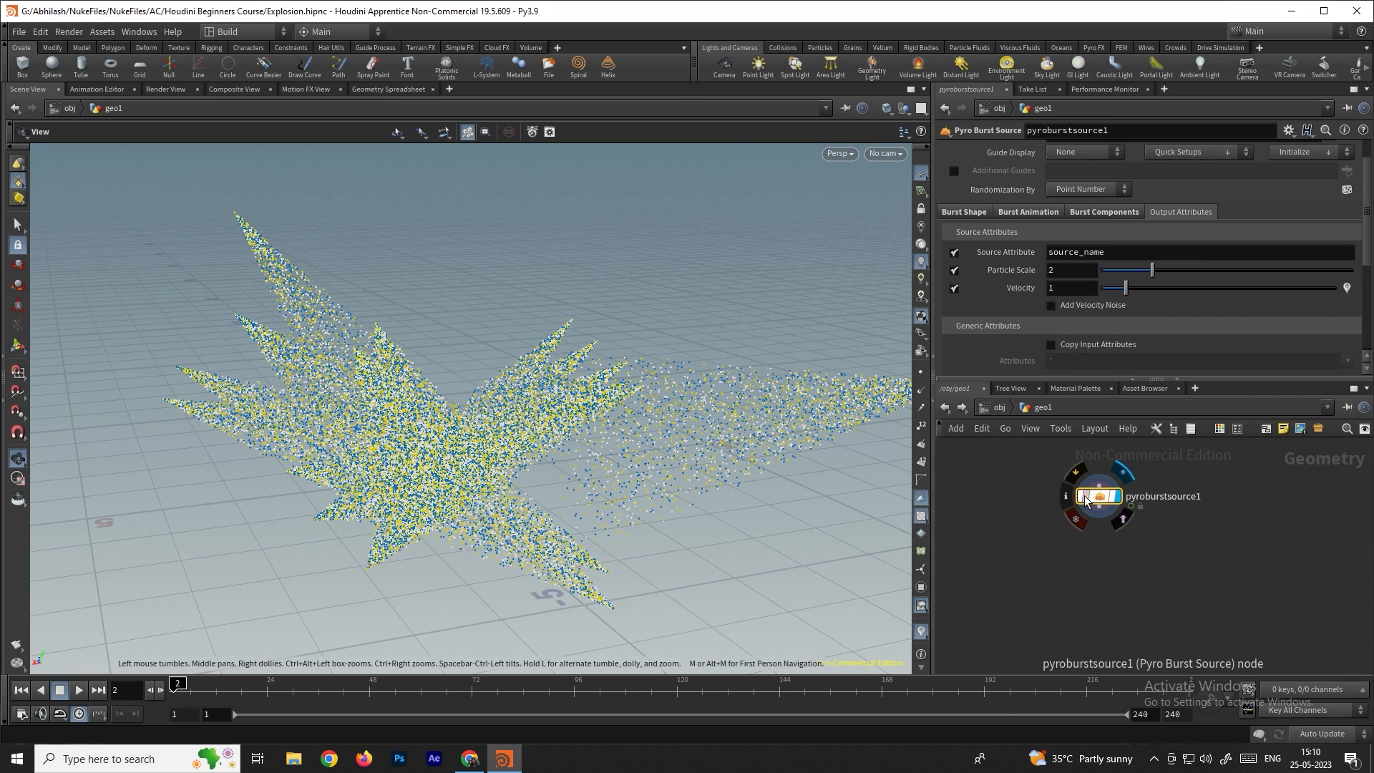
left_click(1069, 495)
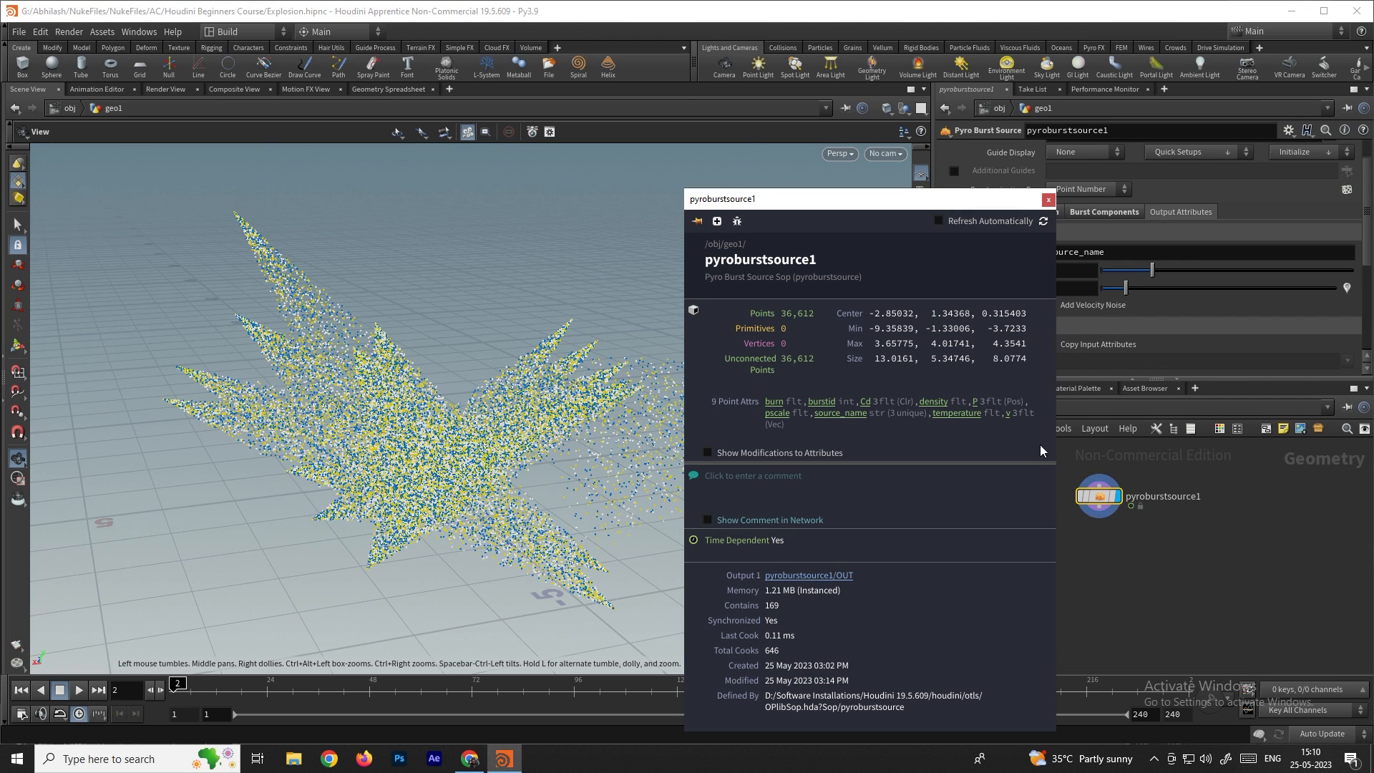
left_click(1007, 415)
scroll(551, 377, "down", 5)
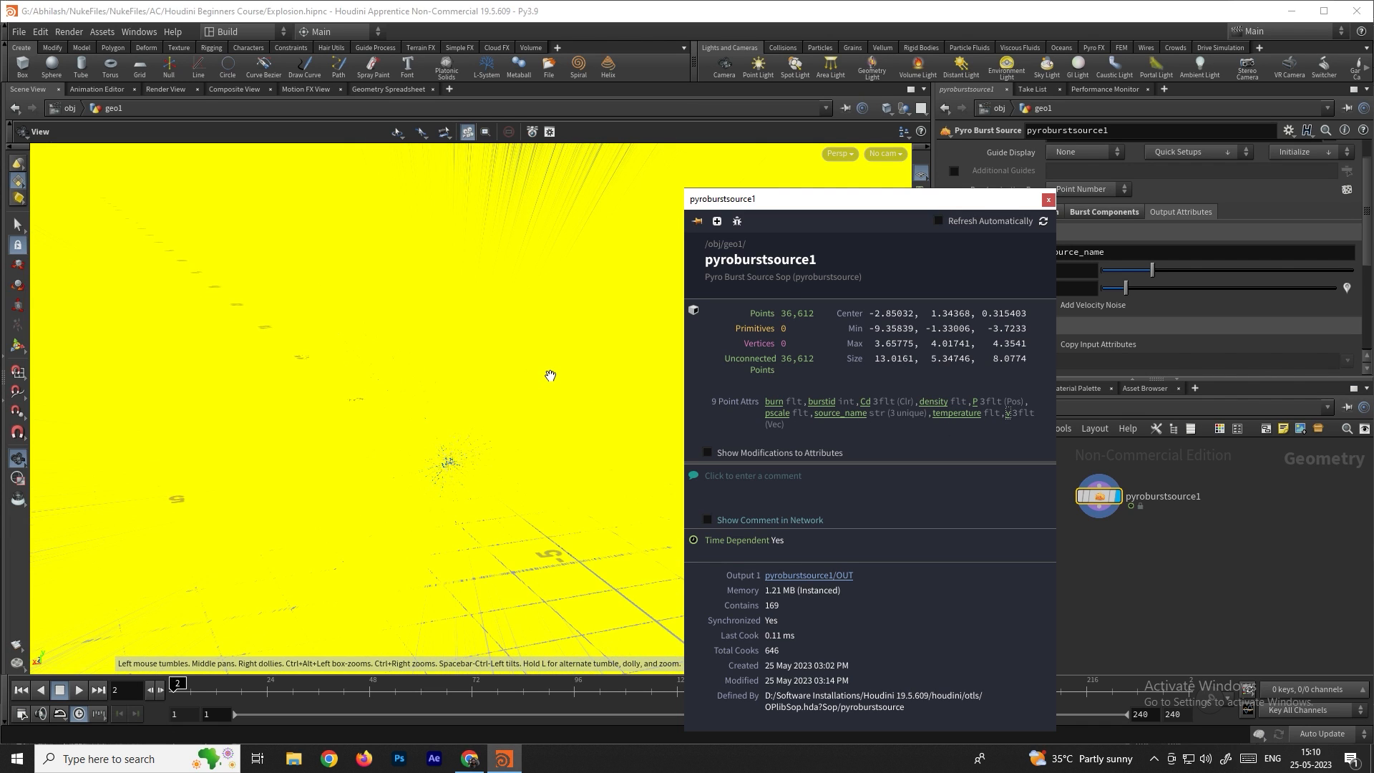
scroll(548, 368, "down", 5)
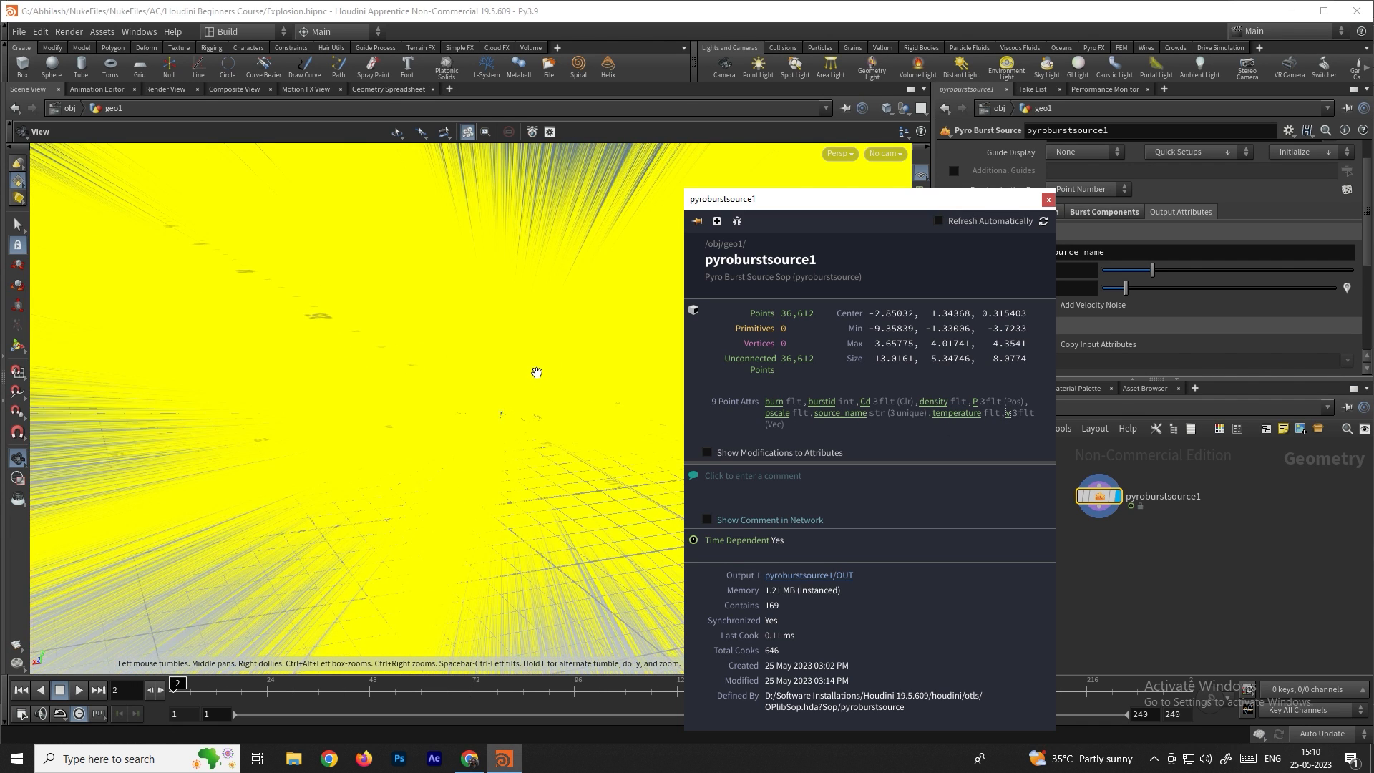
scroll(553, 356, "down", 3)
left_click_drag(896, 220, 975, 408)
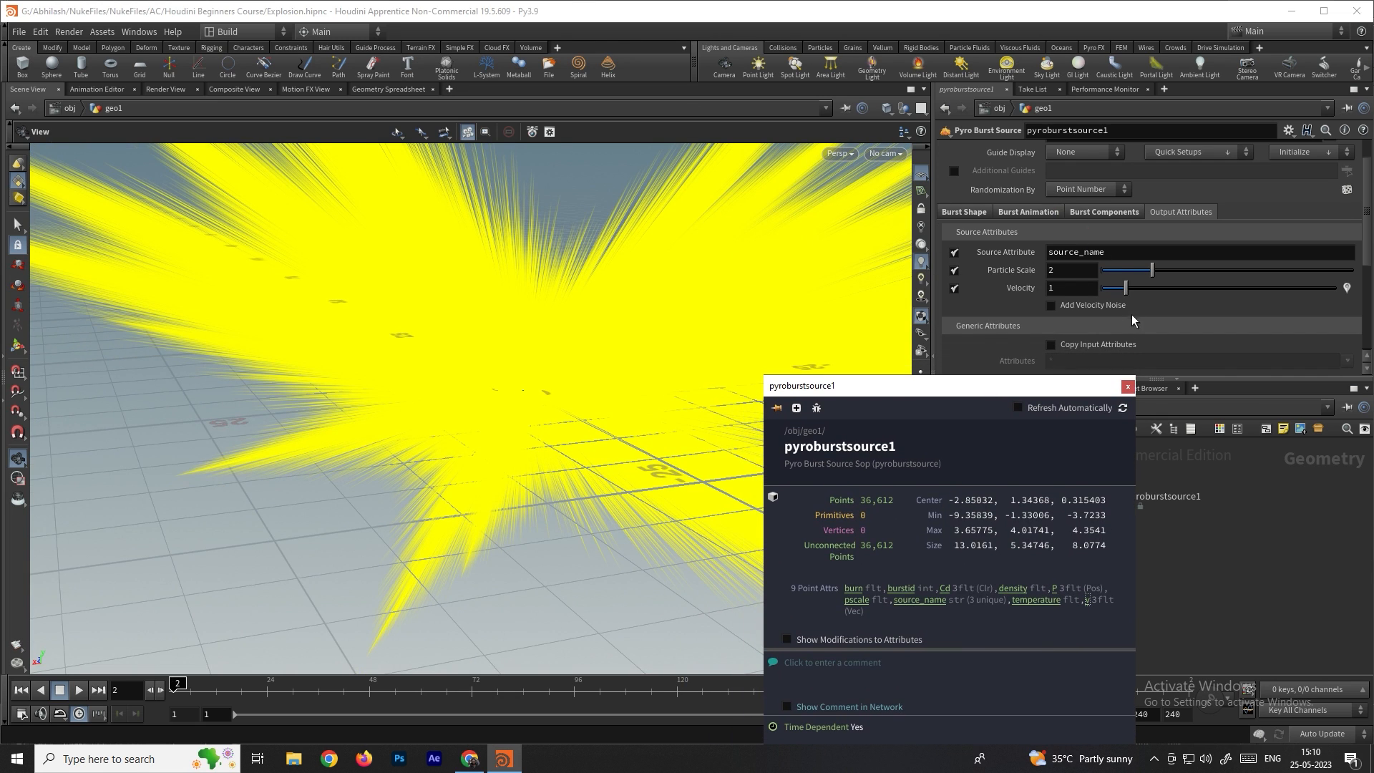
Try a lower velocity multiplier for the output points and restore its default
left_click_drag(1125, 289, 1116, 289)
left_click_drag(662, 379, 823, 336)
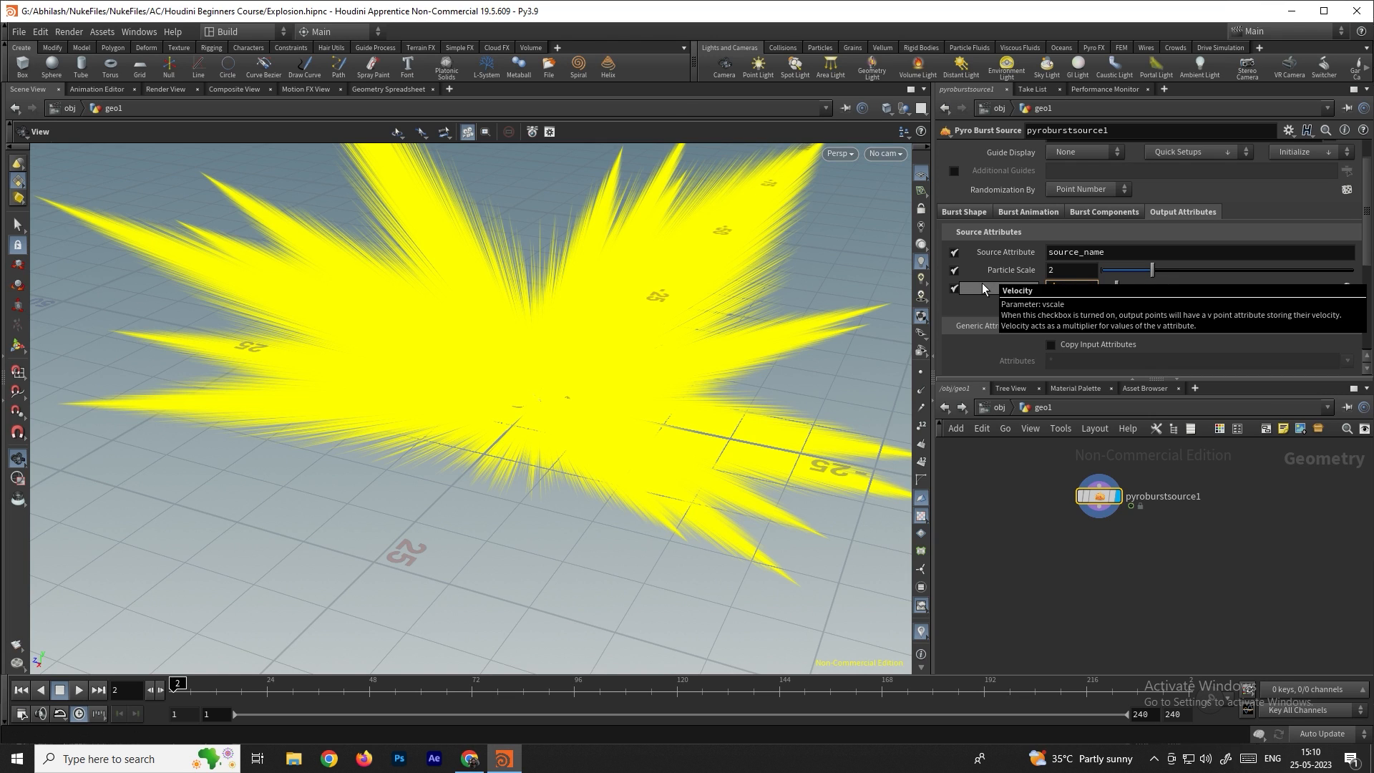
middle_click(982, 284, "ctrl")
Try velocity noise with an amplitude of 1.74 and a size of 0.2, and switch the noise off
left_click(1061, 304)
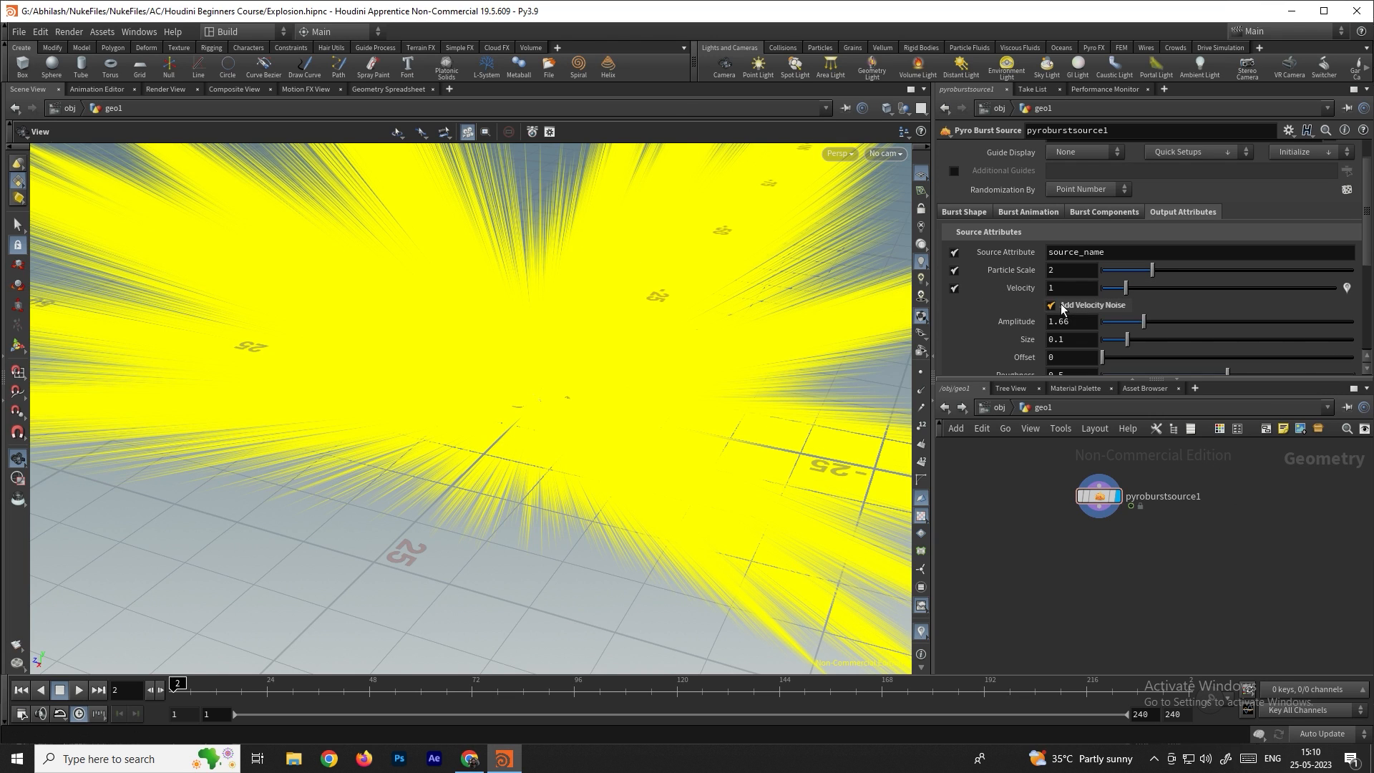
scroll(726, 362, "down", 10)
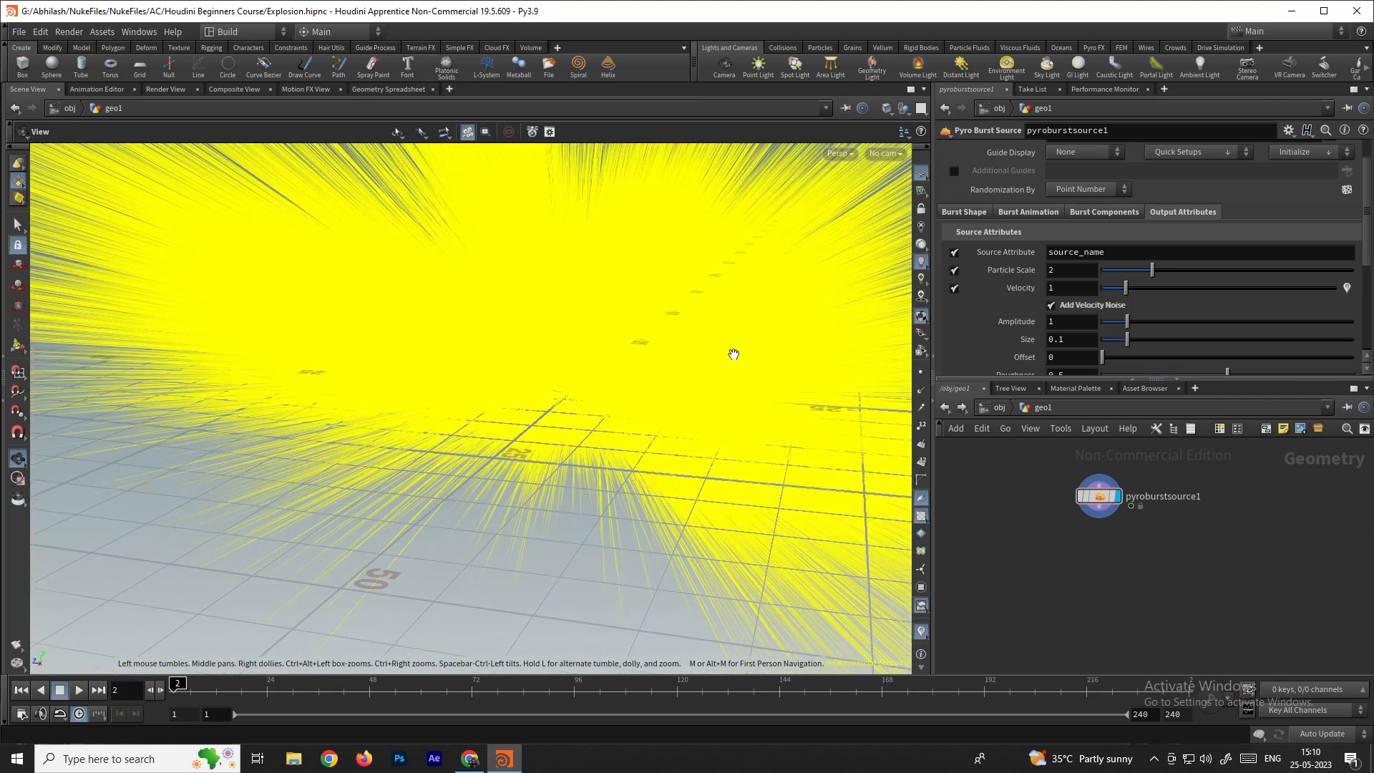
left_click_drag(637, 421, 621, 431)
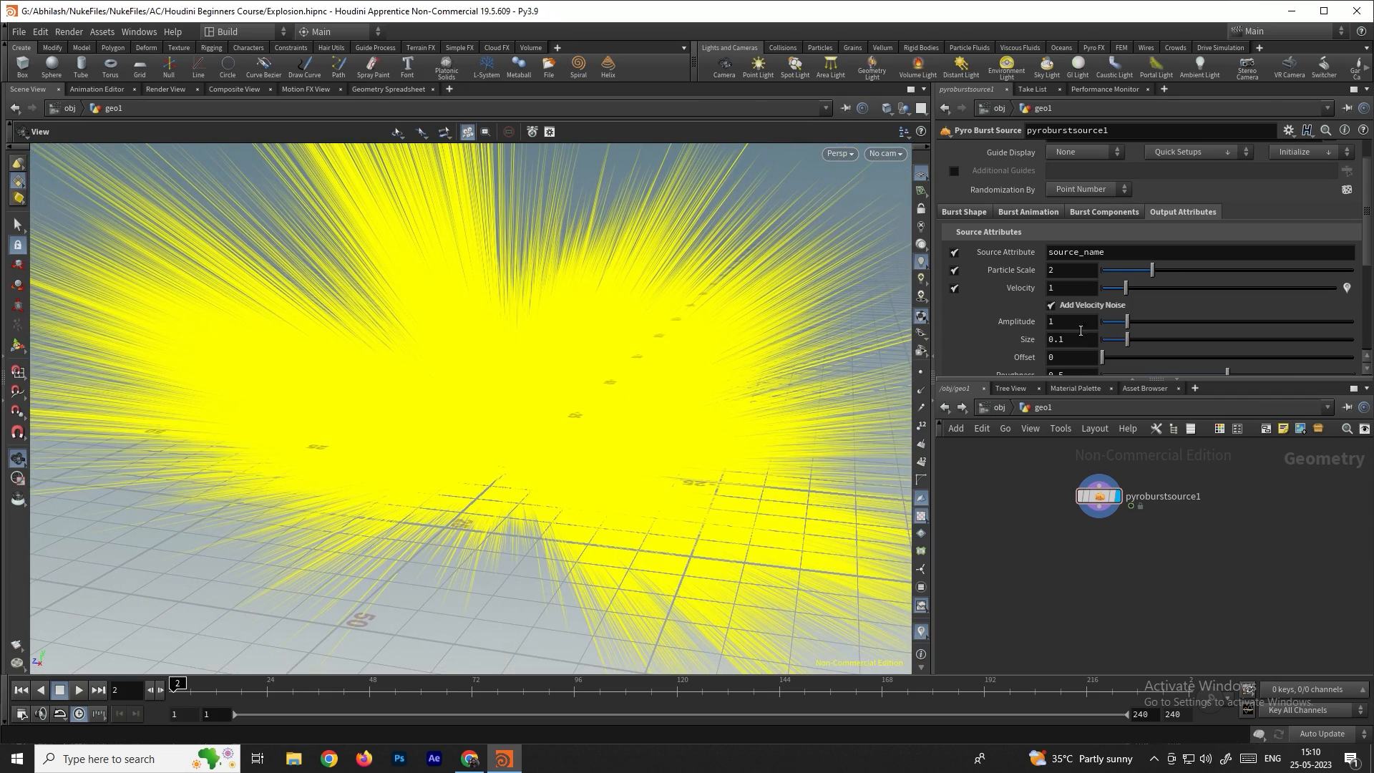
left_click_drag(1133, 324, 1151, 335)
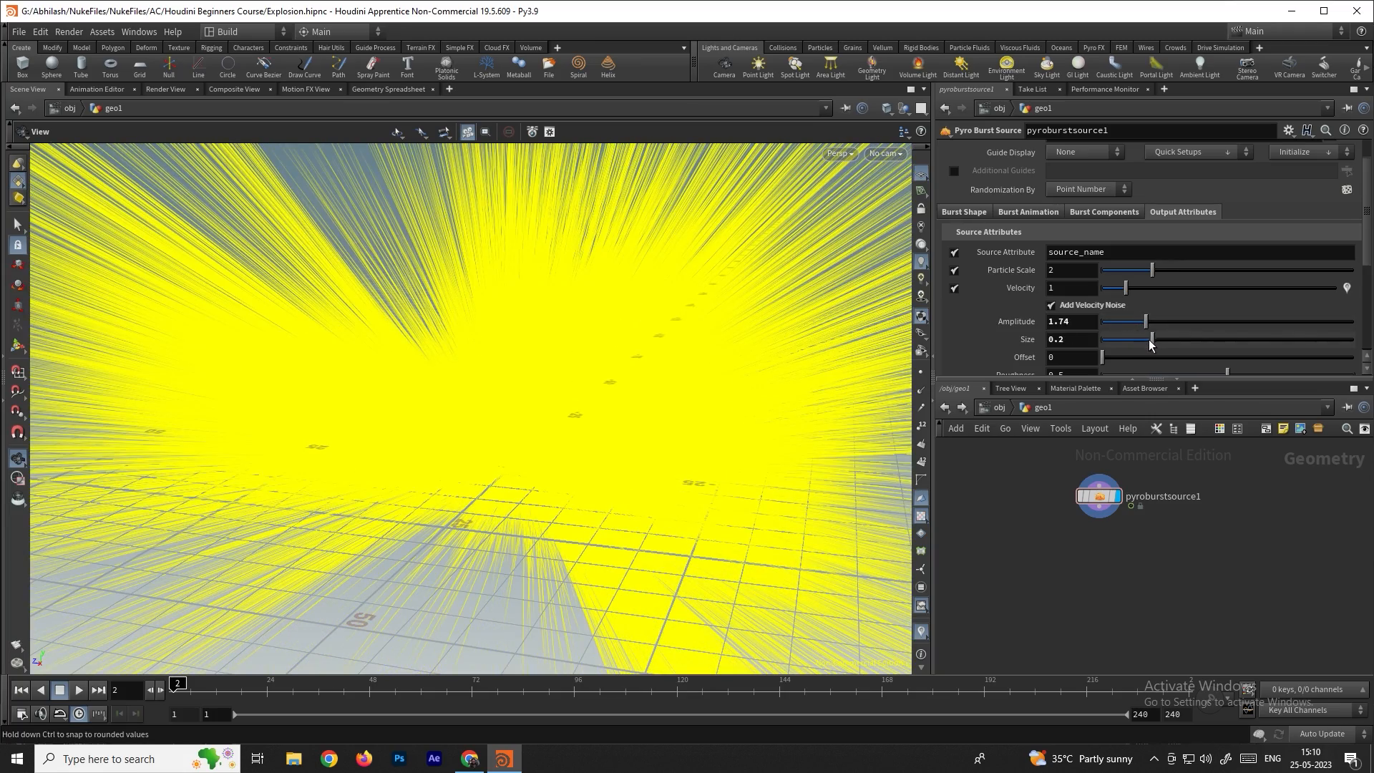
left_click(1062, 307)
Hide the velocity visualization and apply the Source Volume quick setup to the burst source, placing the new node below it
mouse_move(1100, 501)
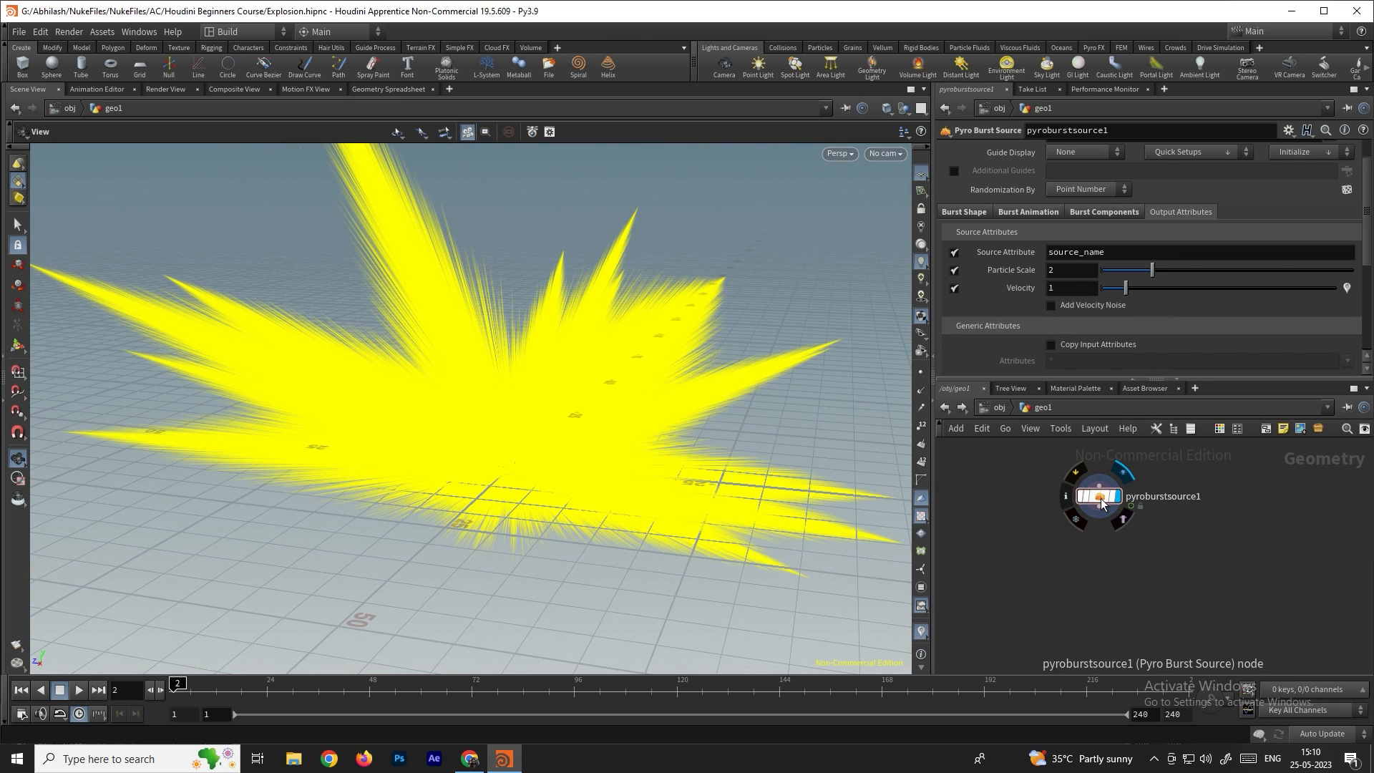
left_click(1063, 496)
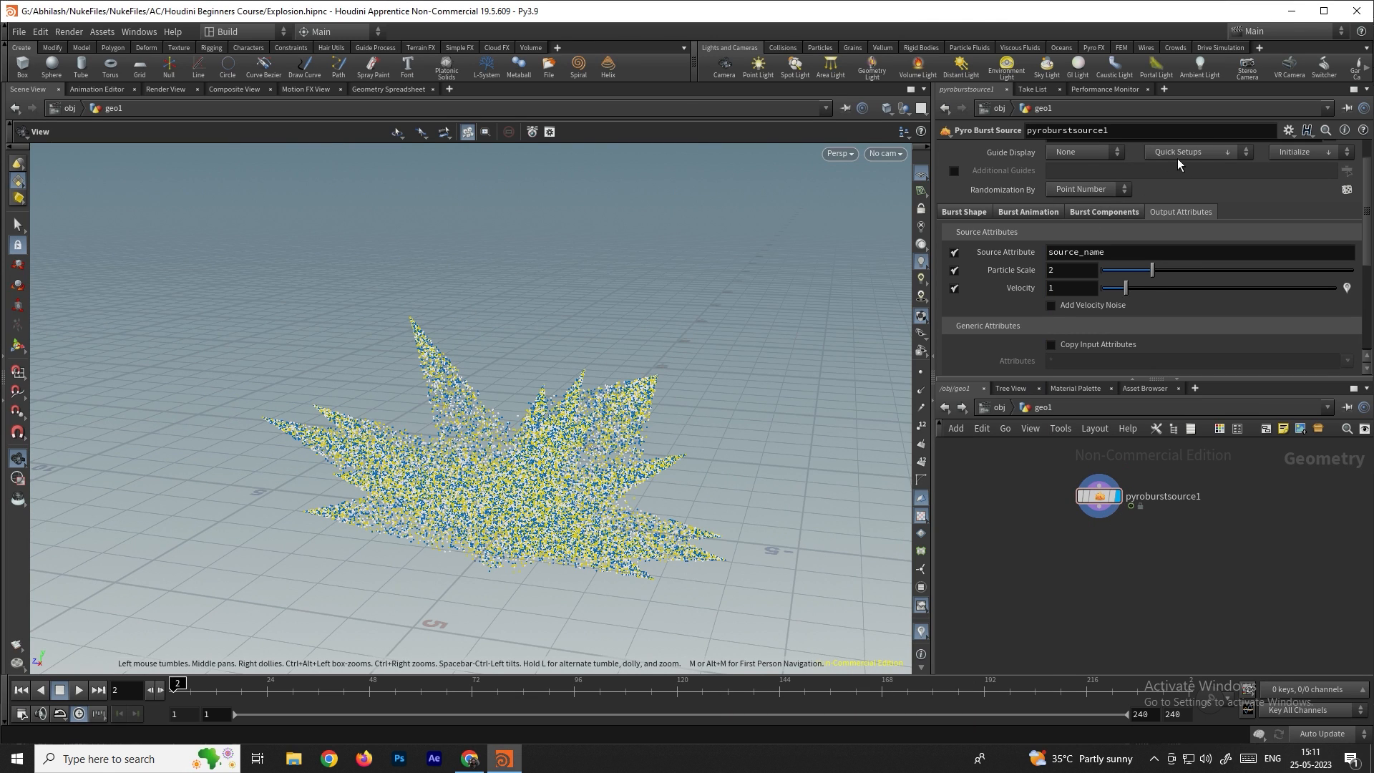
left_click(1192, 154)
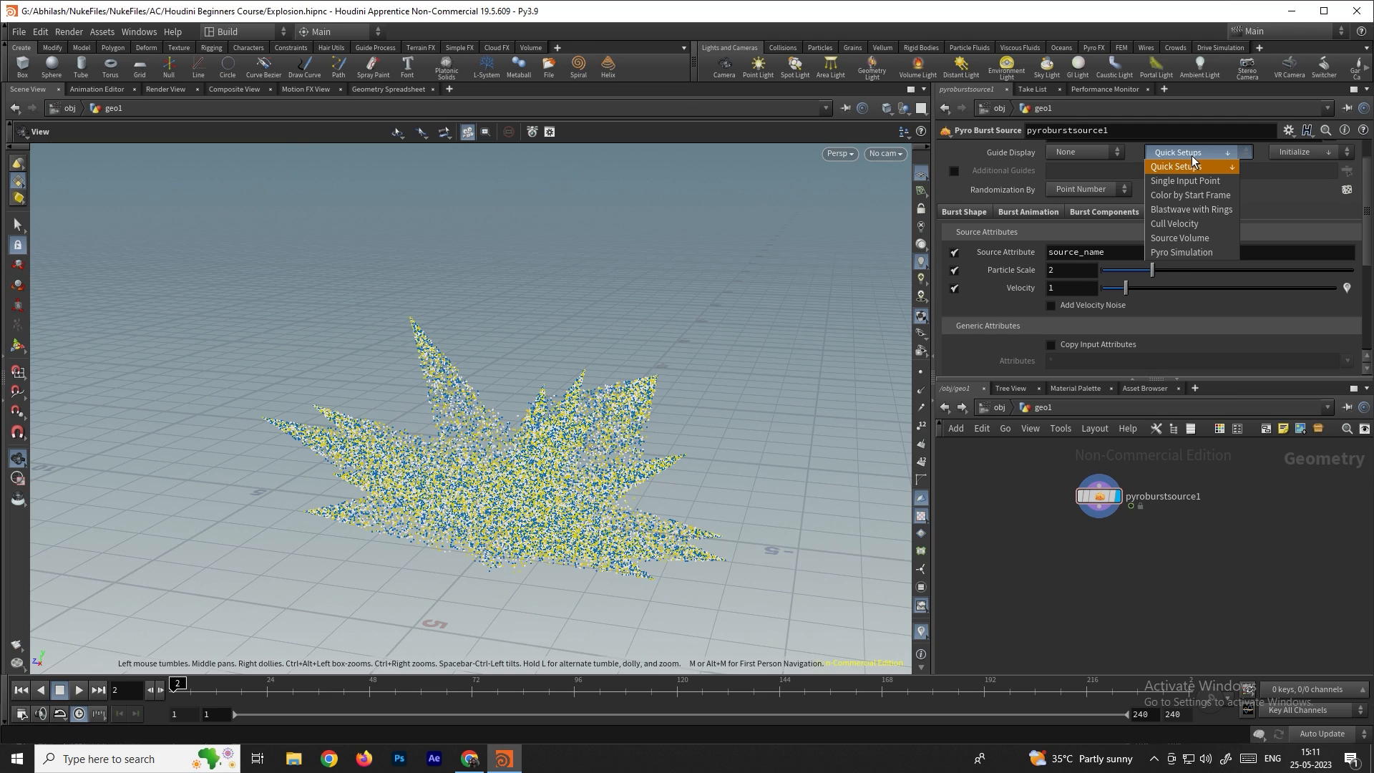
left_click(1186, 240)
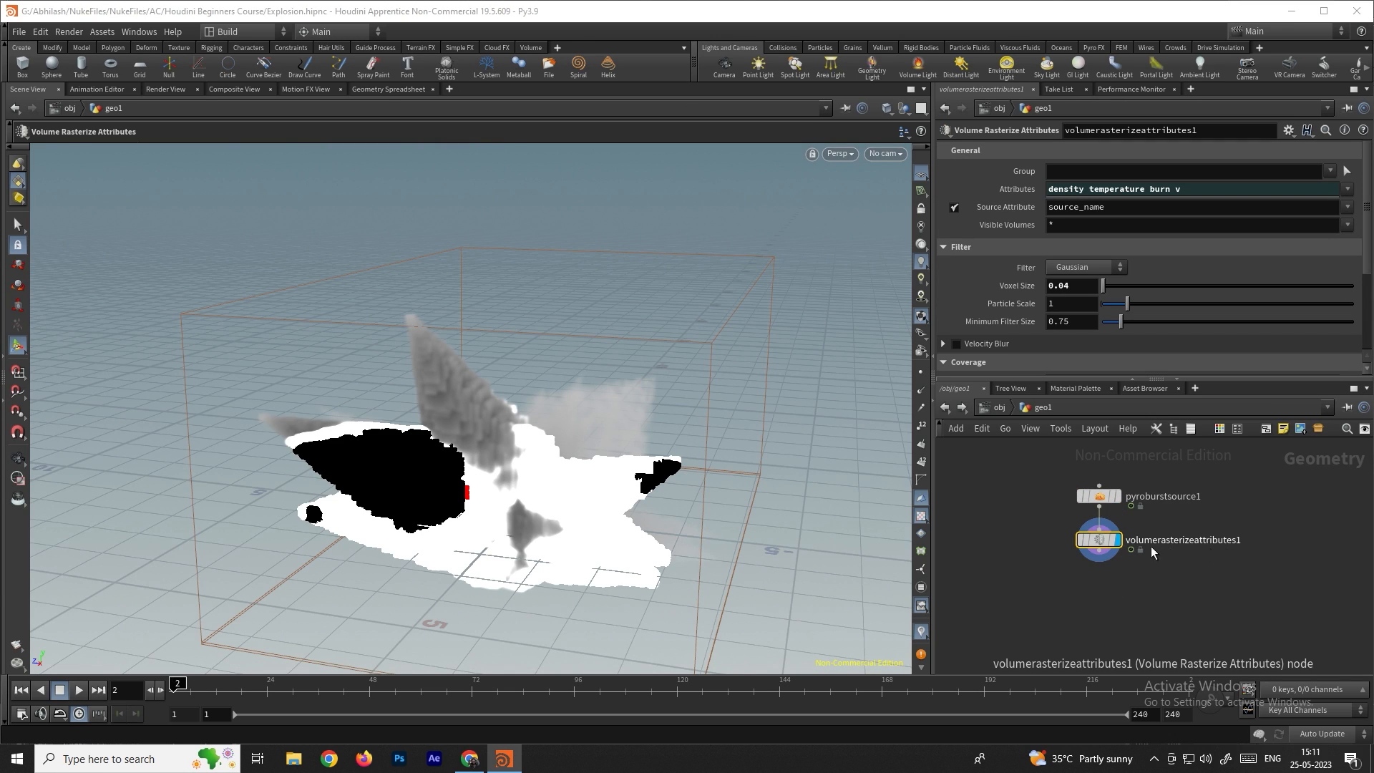
key("Escape")
left_click_drag(564, 494, 622, 493)
Compare the burst source's pyro source attributes with the attribute list of the Volume Rasterize Attributes node
mouse_move(1098, 548)
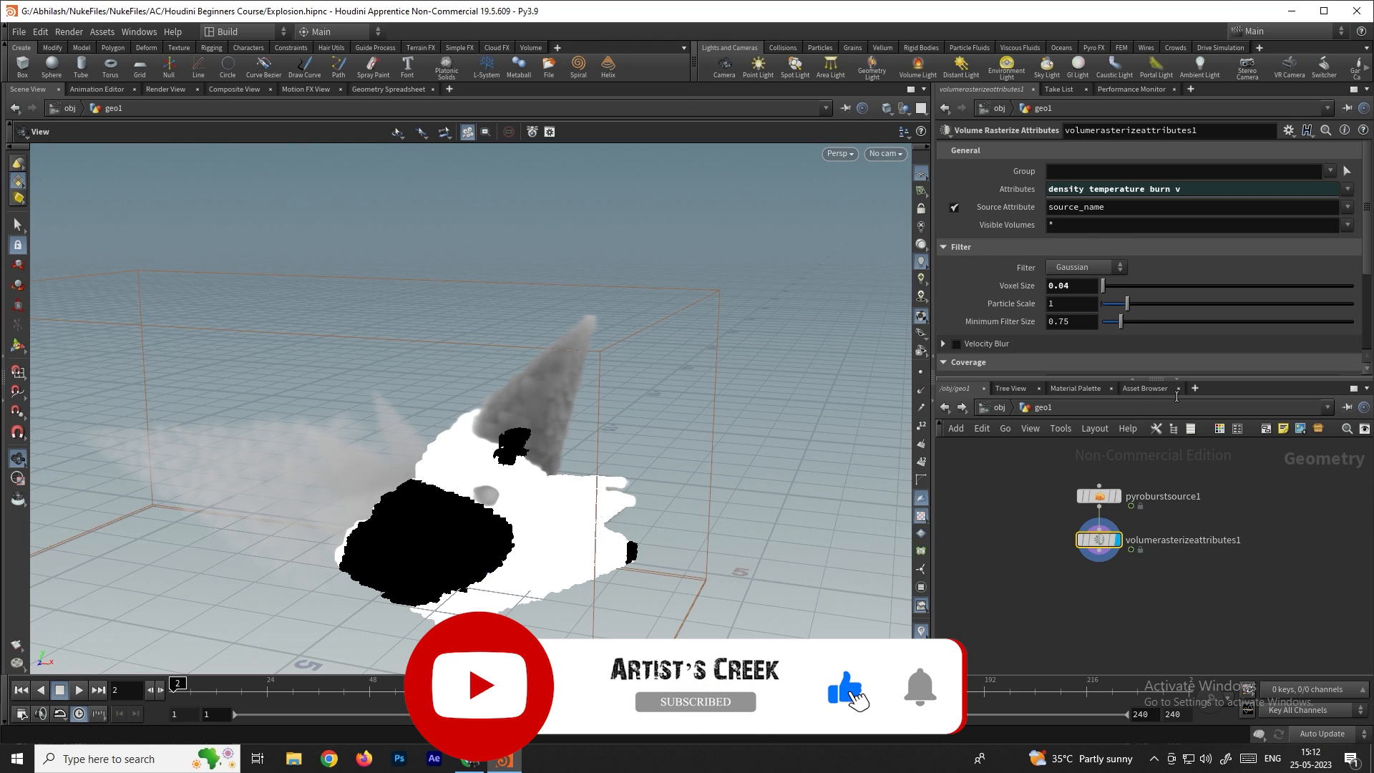
left_click(1100, 493)
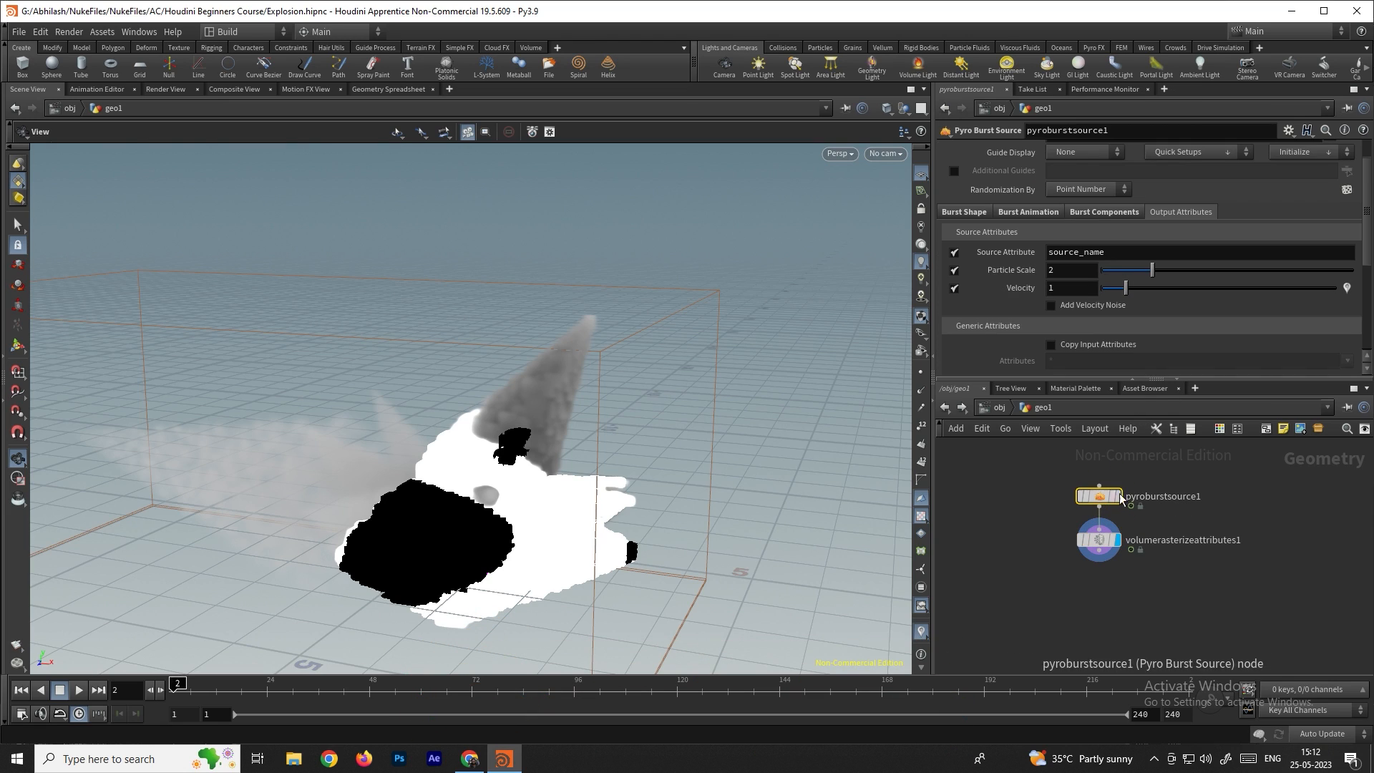
left_click(1097, 212)
scroll(999, 272, "down", 3)
scroll(1028, 274, "down", 1)
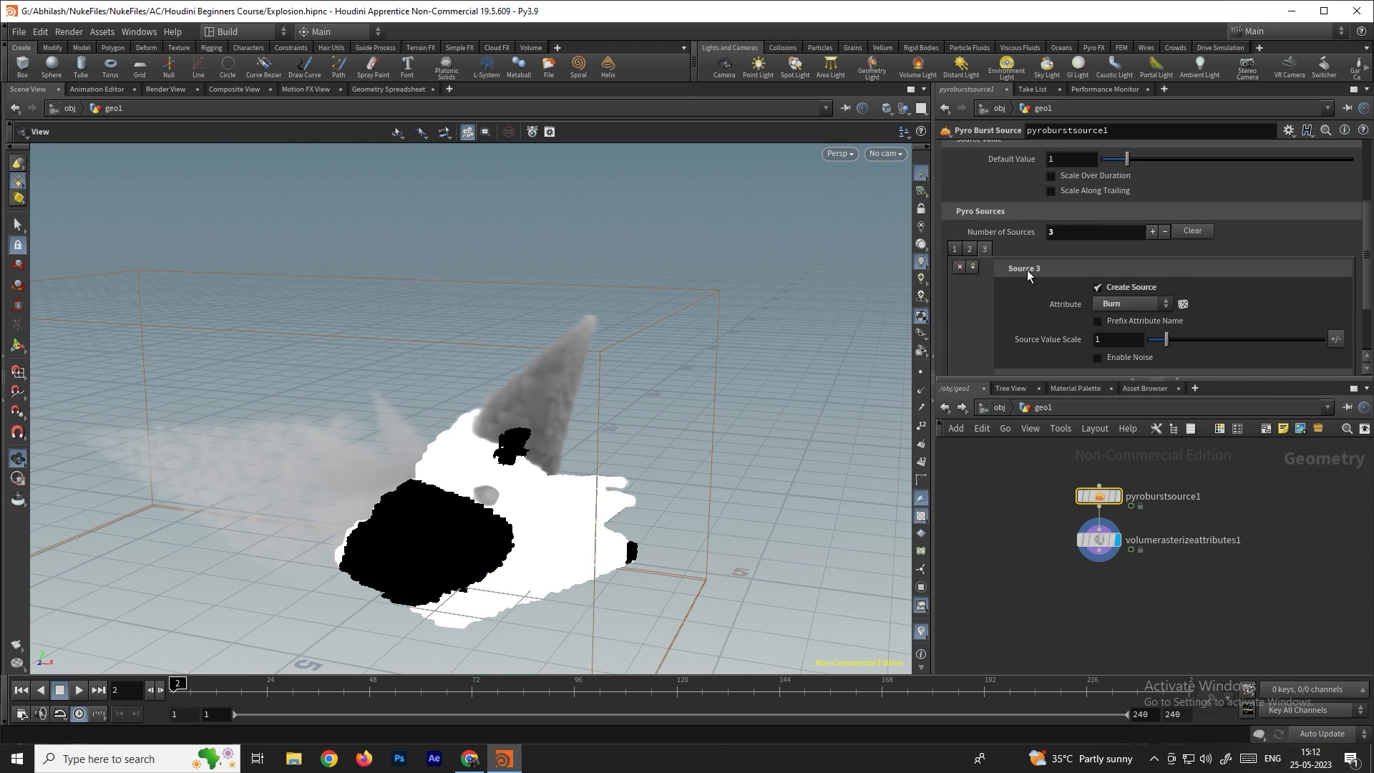
scroll(1127, 298, "down", 5)
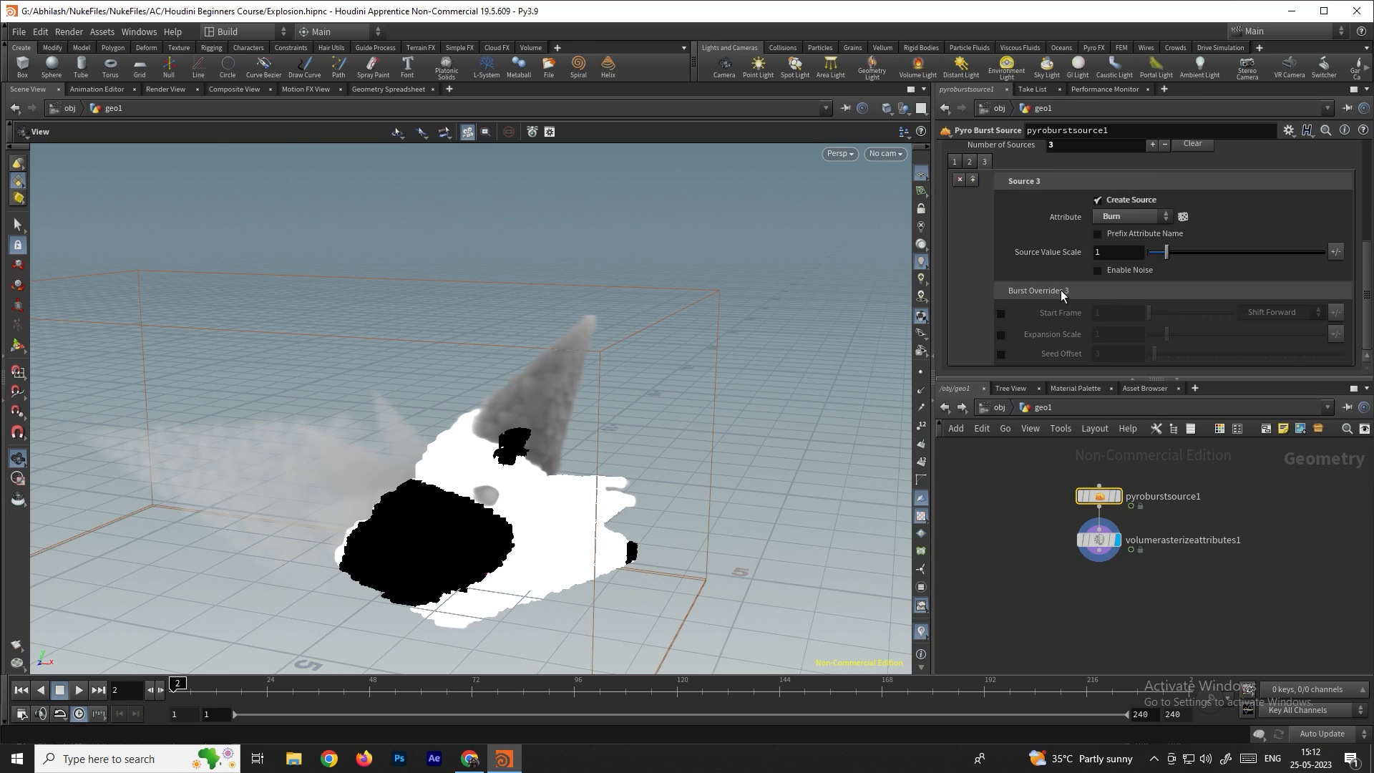
scroll(1060, 289, "up", 4)
left_click(953, 240)
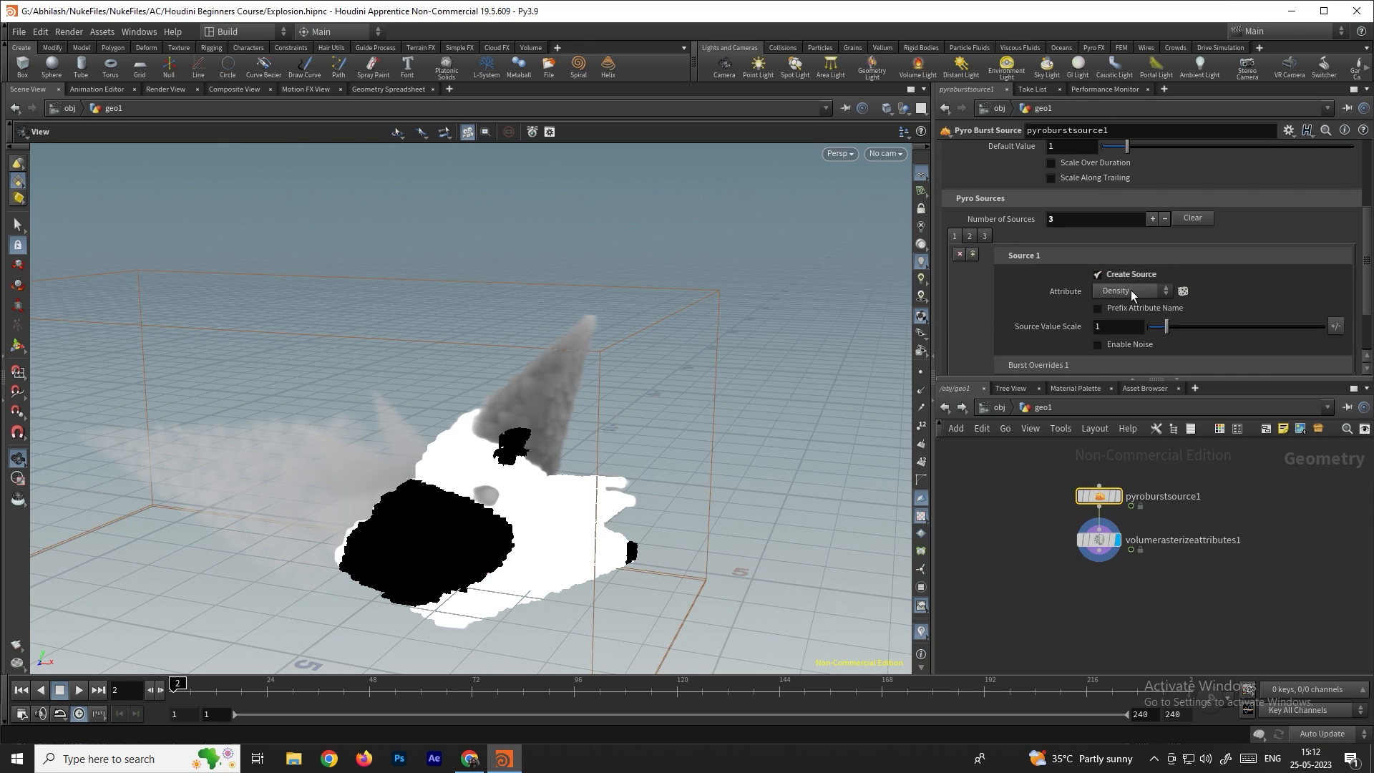
left_click(1100, 542)
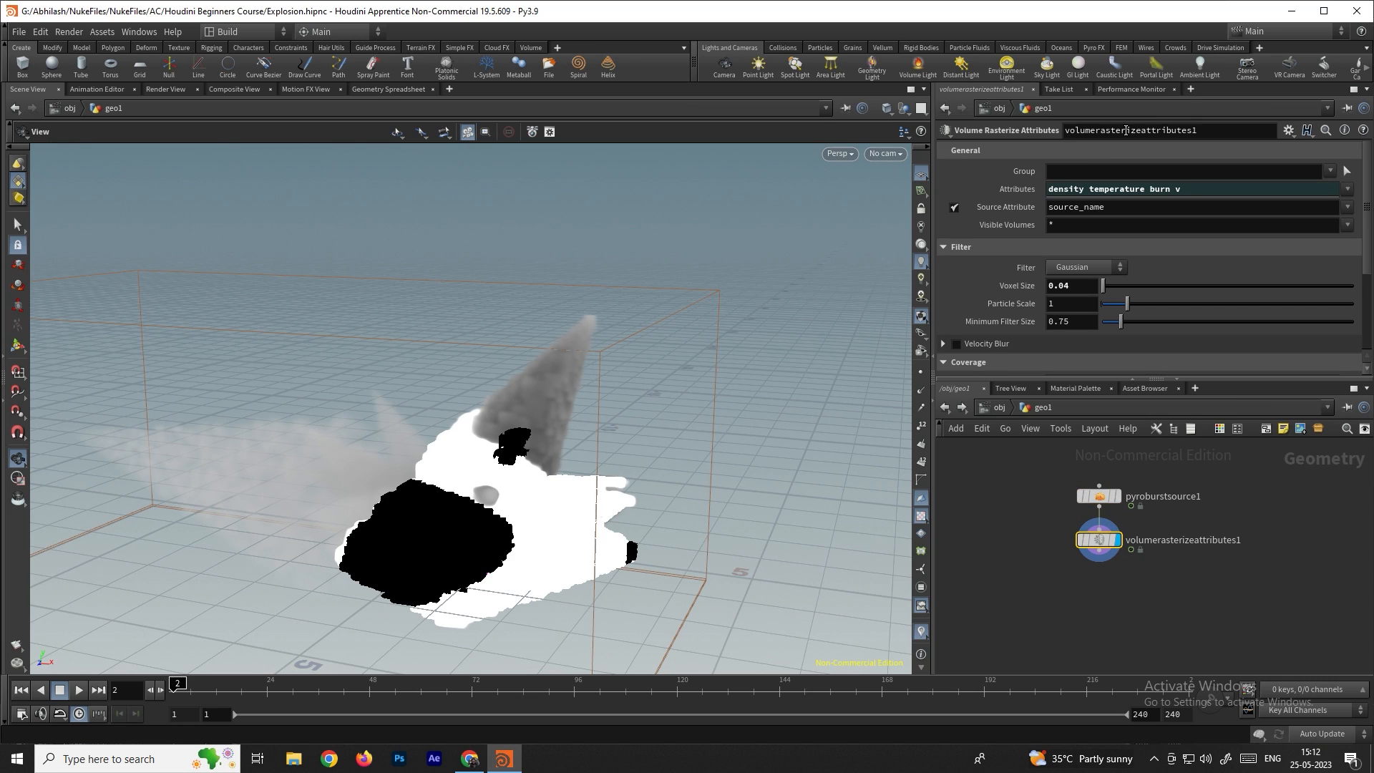
left_click(1095, 495)
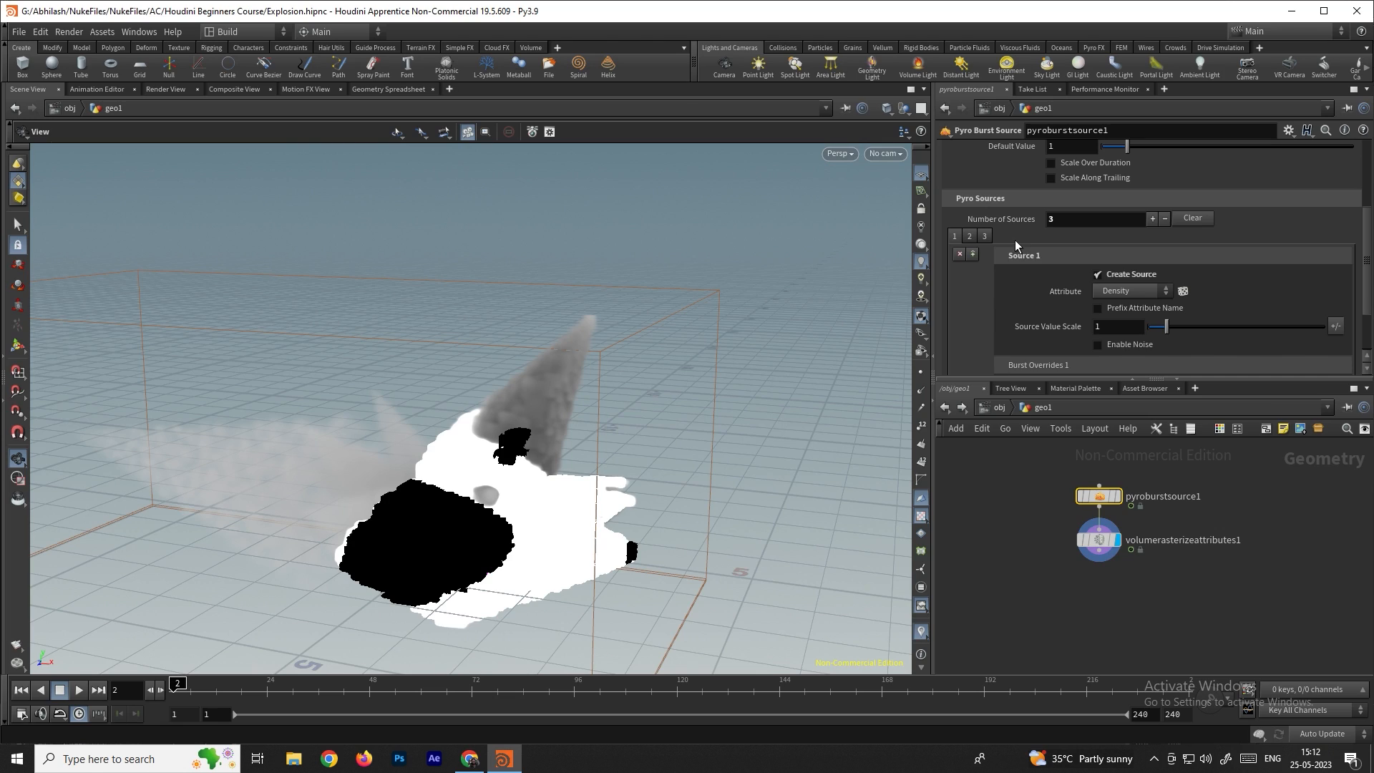
Add a fourth pyro source with the Divergence attribute and check the rasterize node's attribute list
left_click(1153, 218)
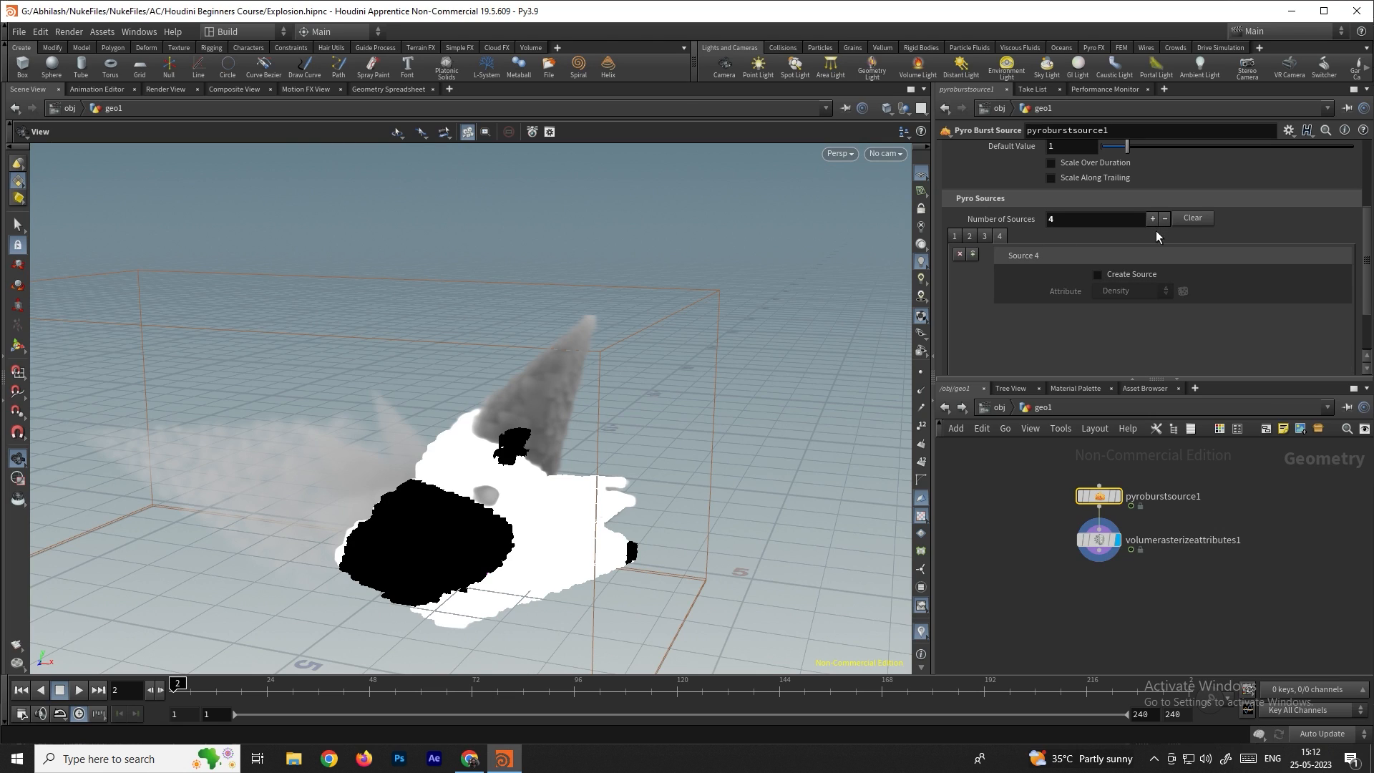
left_click(1129, 273)
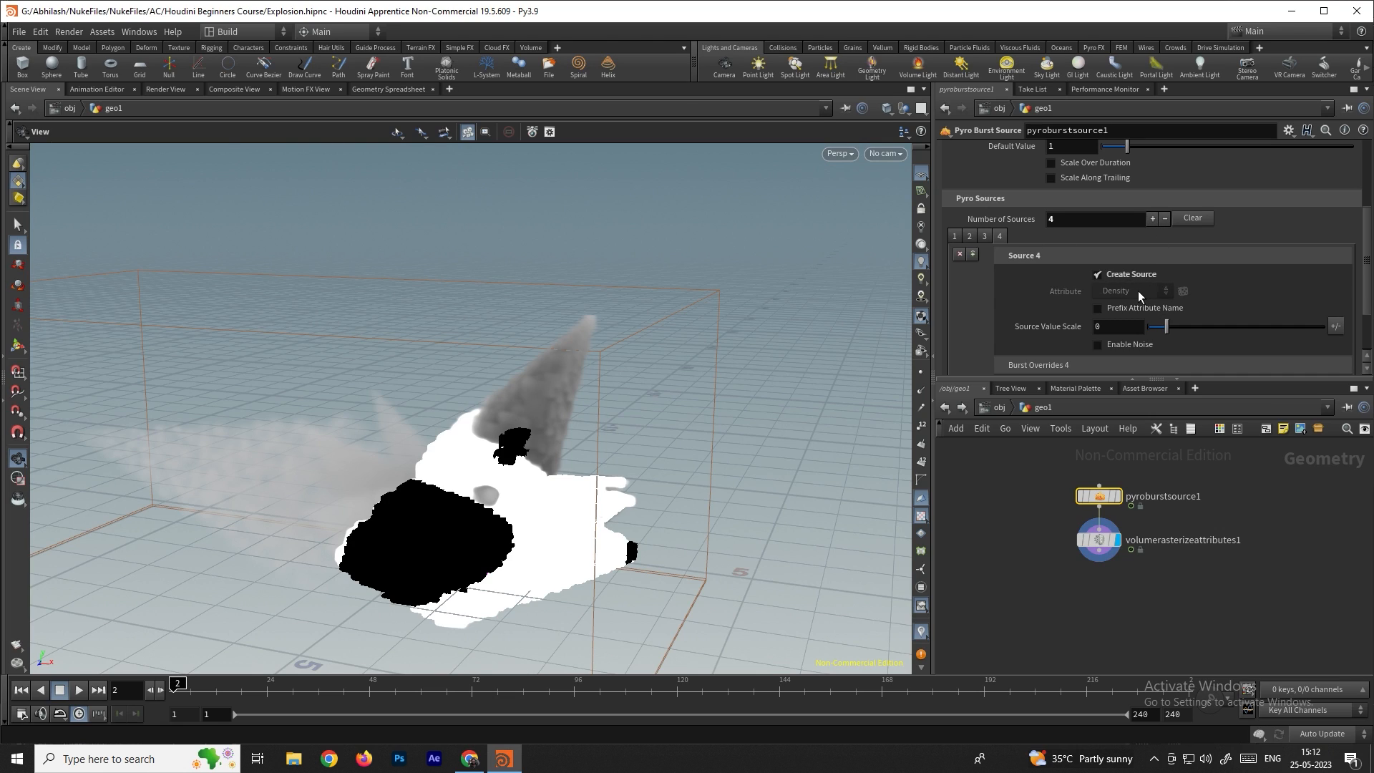
left_click(1138, 290)
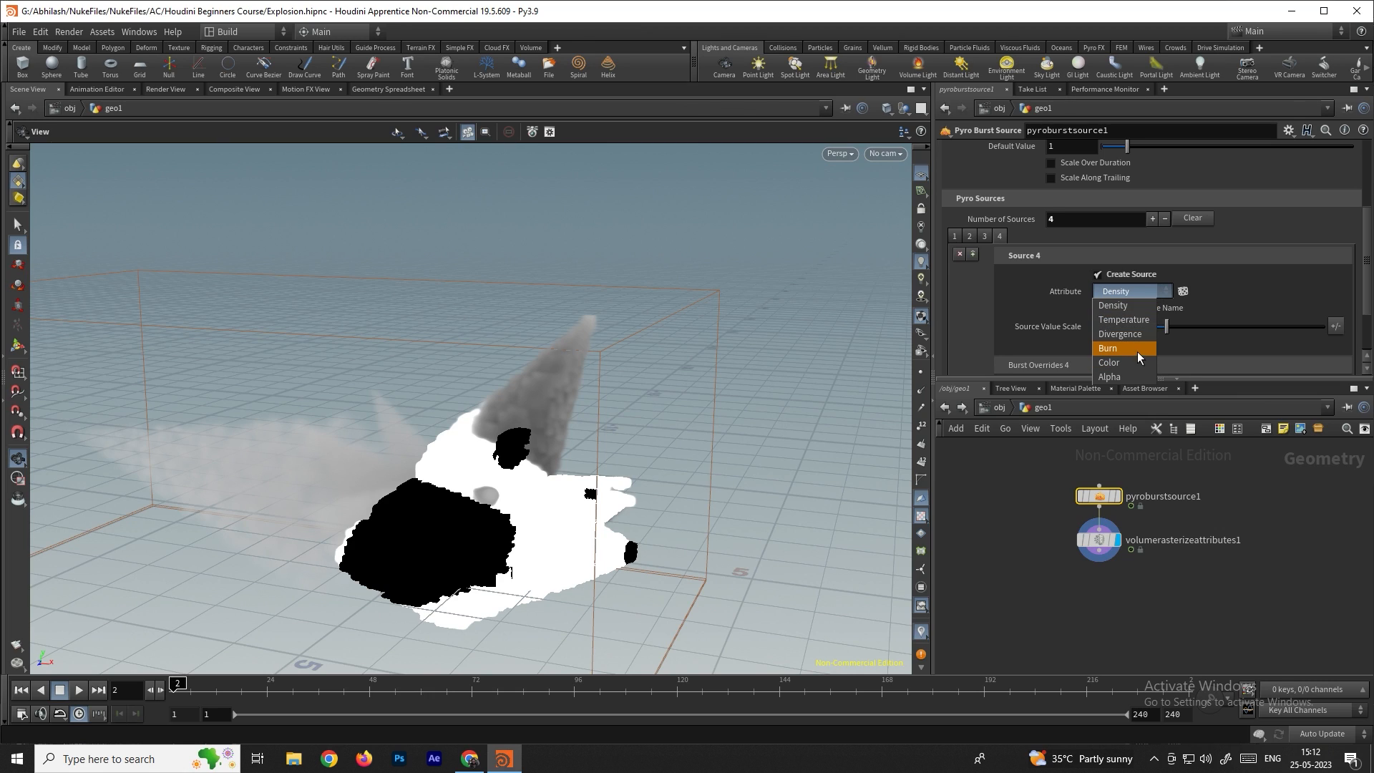
left_click(1128, 336)
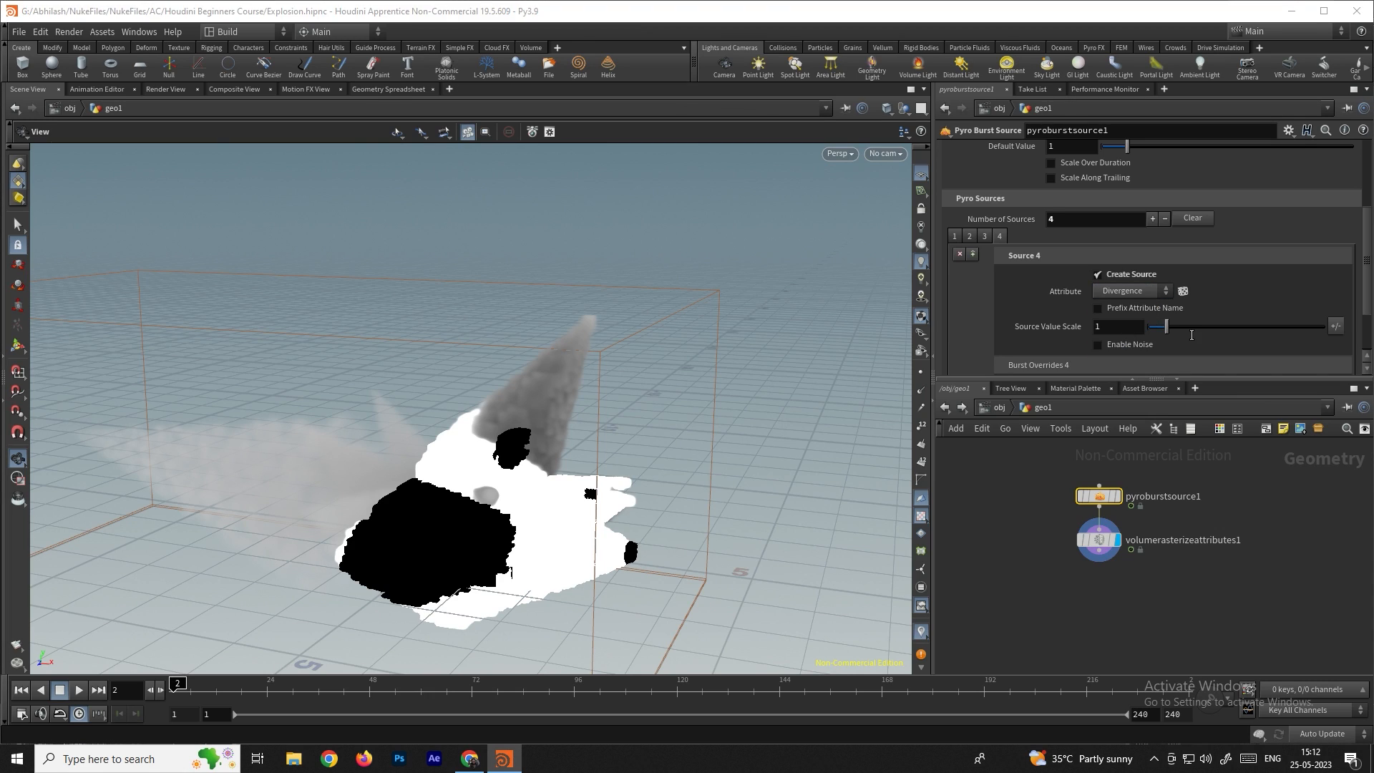
left_click(1097, 538)
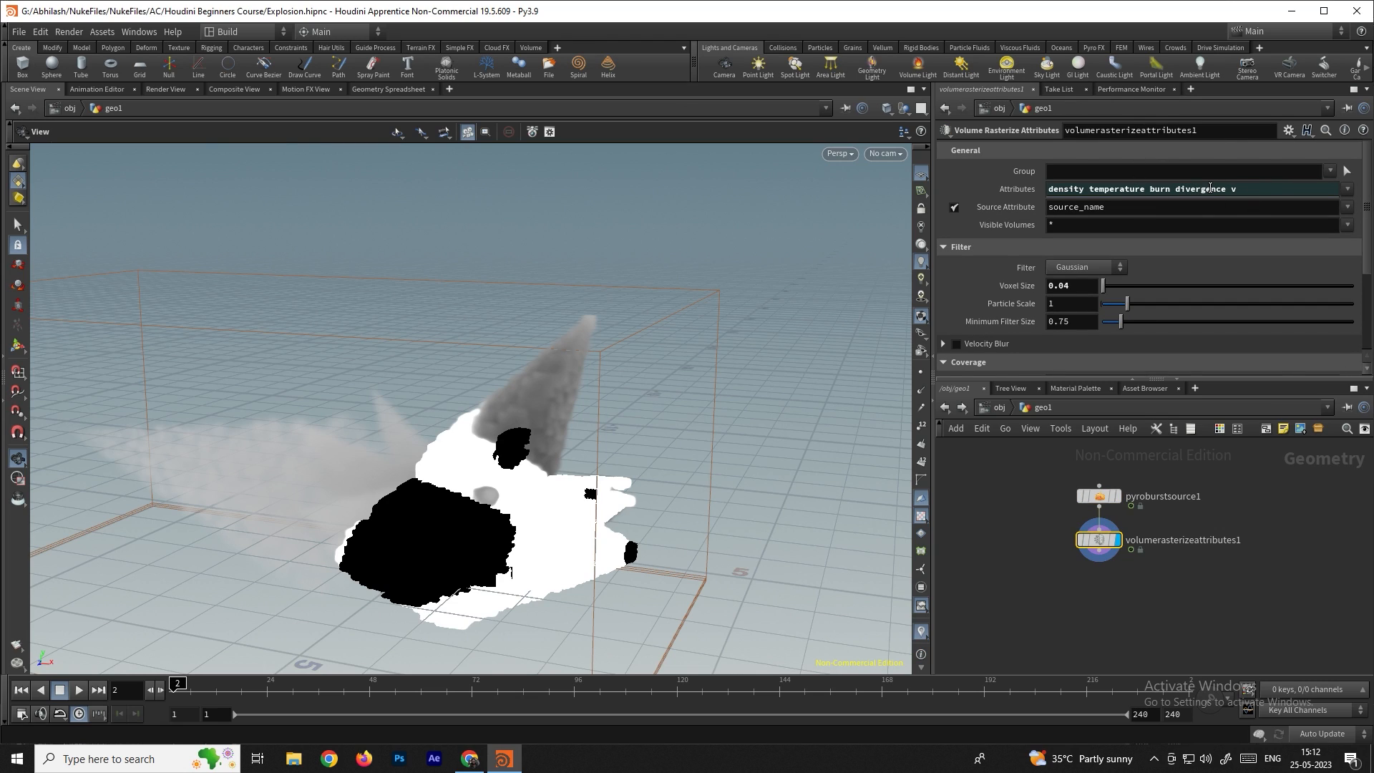
Remove the burn and divergence pyro sources from the burst source and delete the Volume Rasterize Attributes node
left_click(1098, 495)
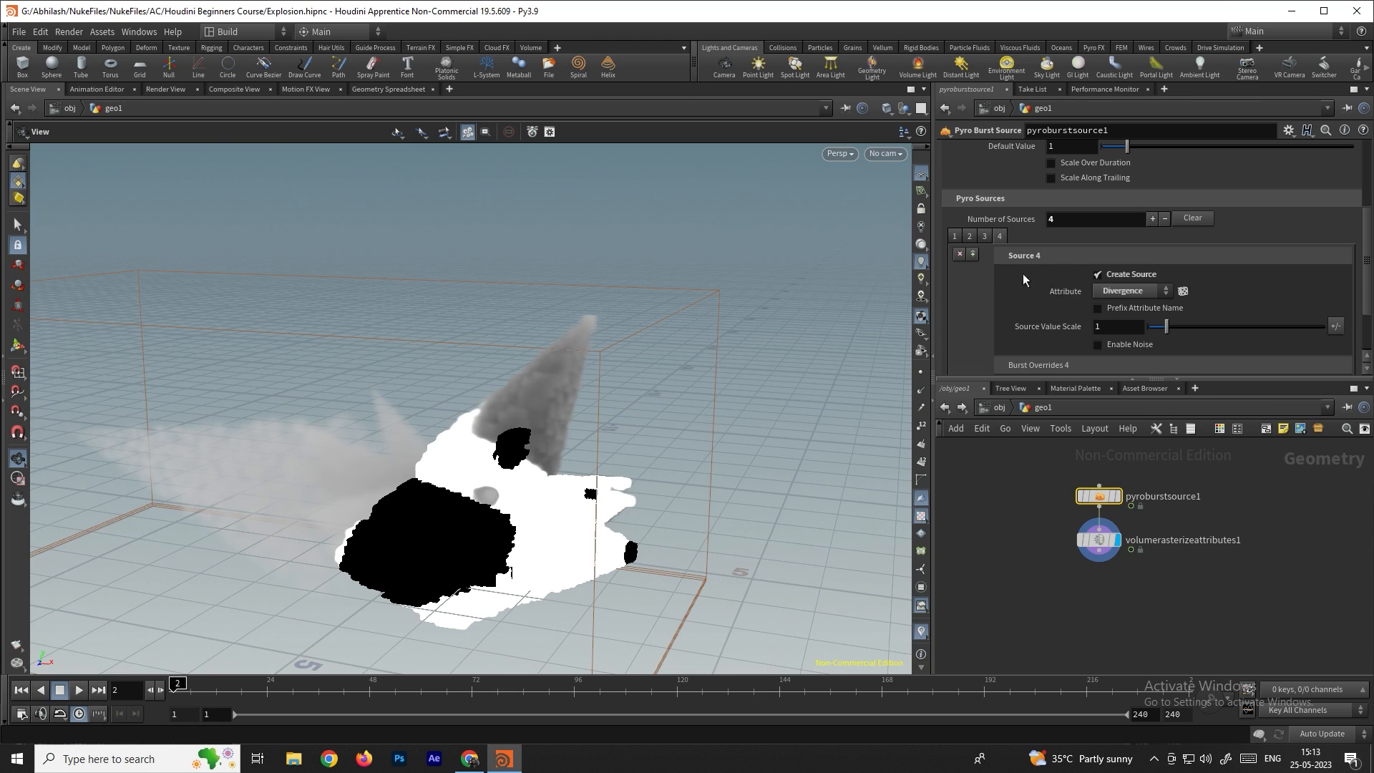
left_click(960, 254)
left_click(960, 255)
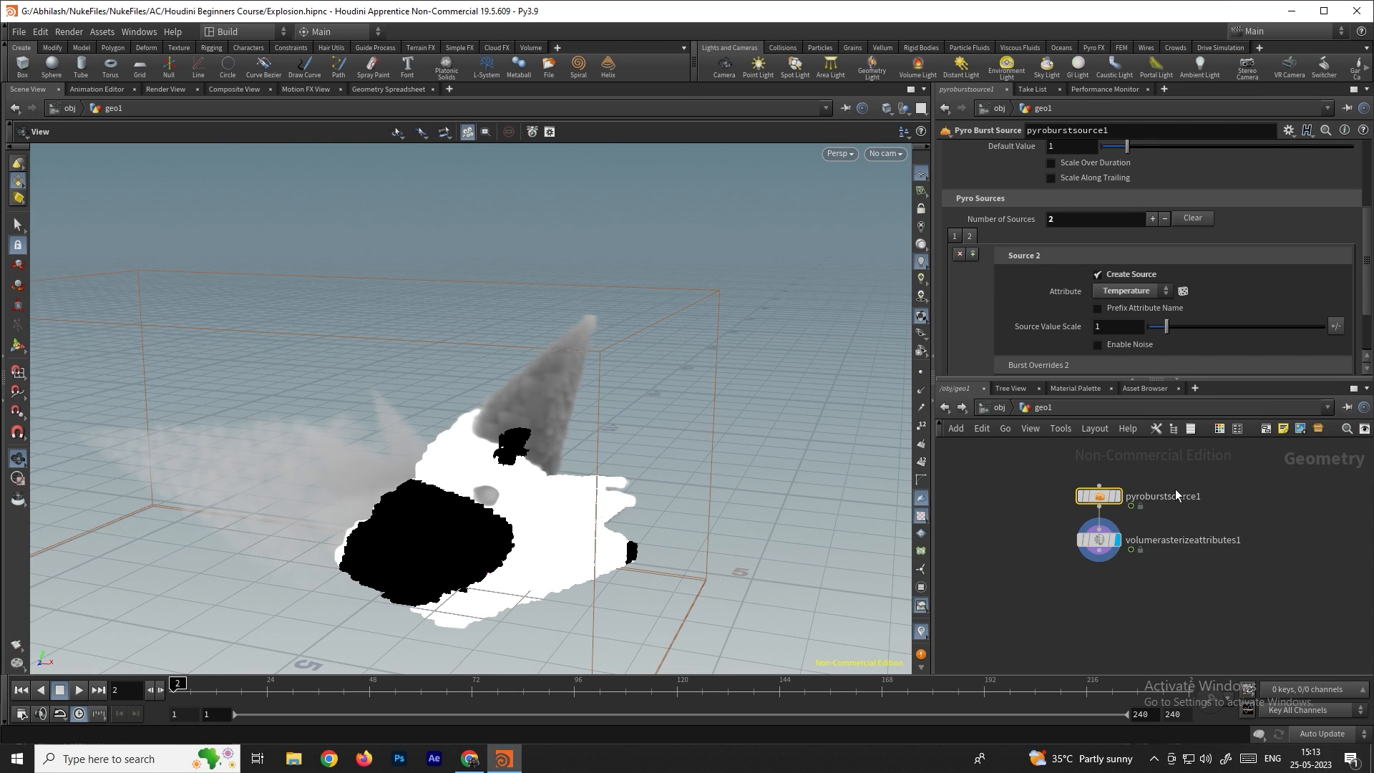
left_click(1100, 539)
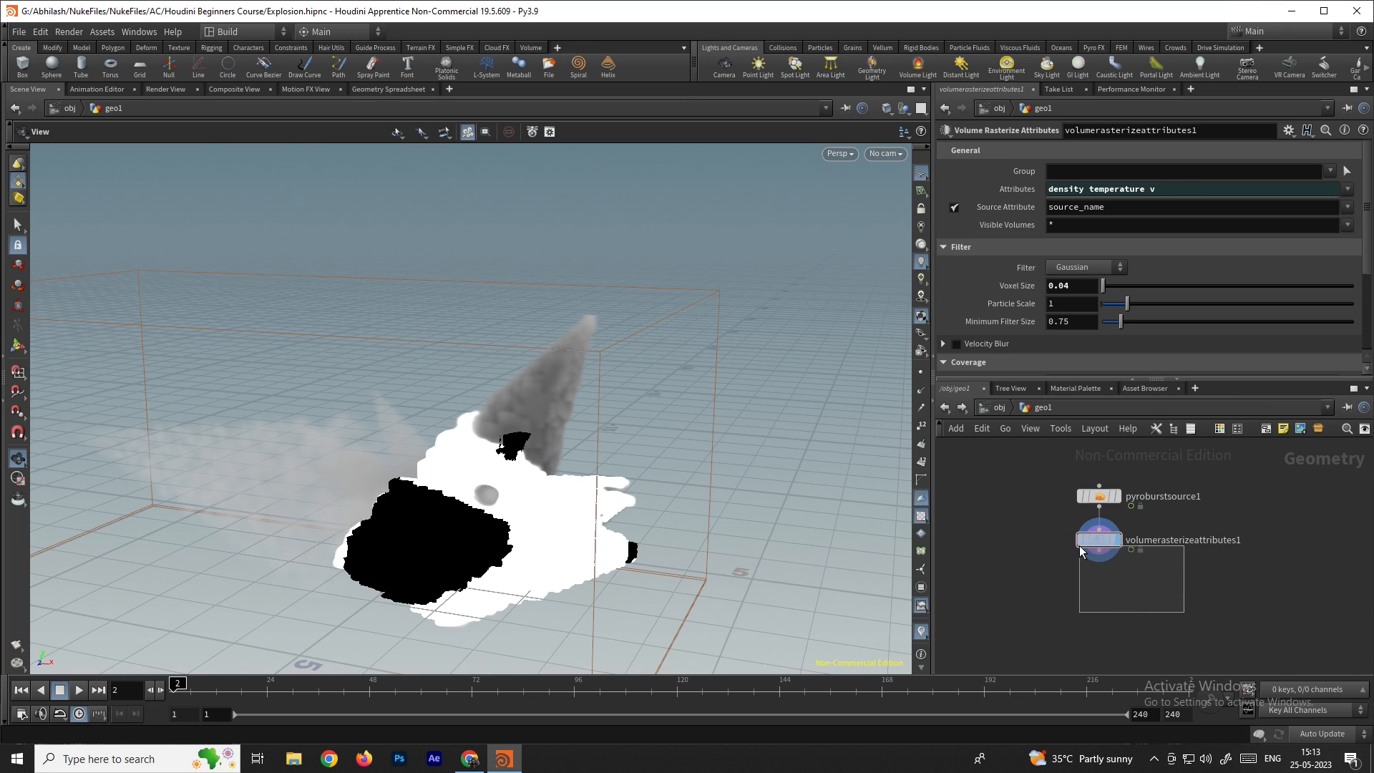
key("Delete")
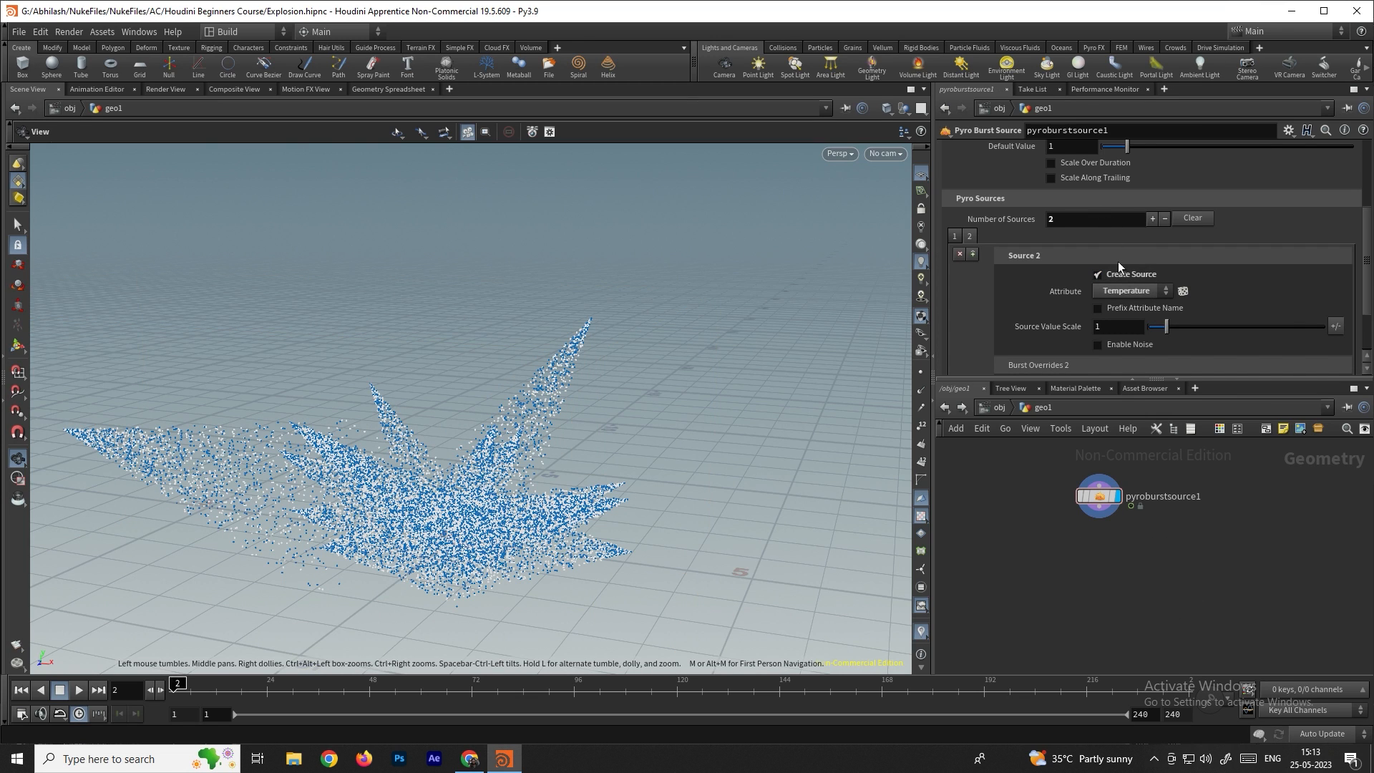
Apply the Pyro Simulation quick setup to the burst source and play the simple fireball simulation
scroll(1229, 191, "up", 5)
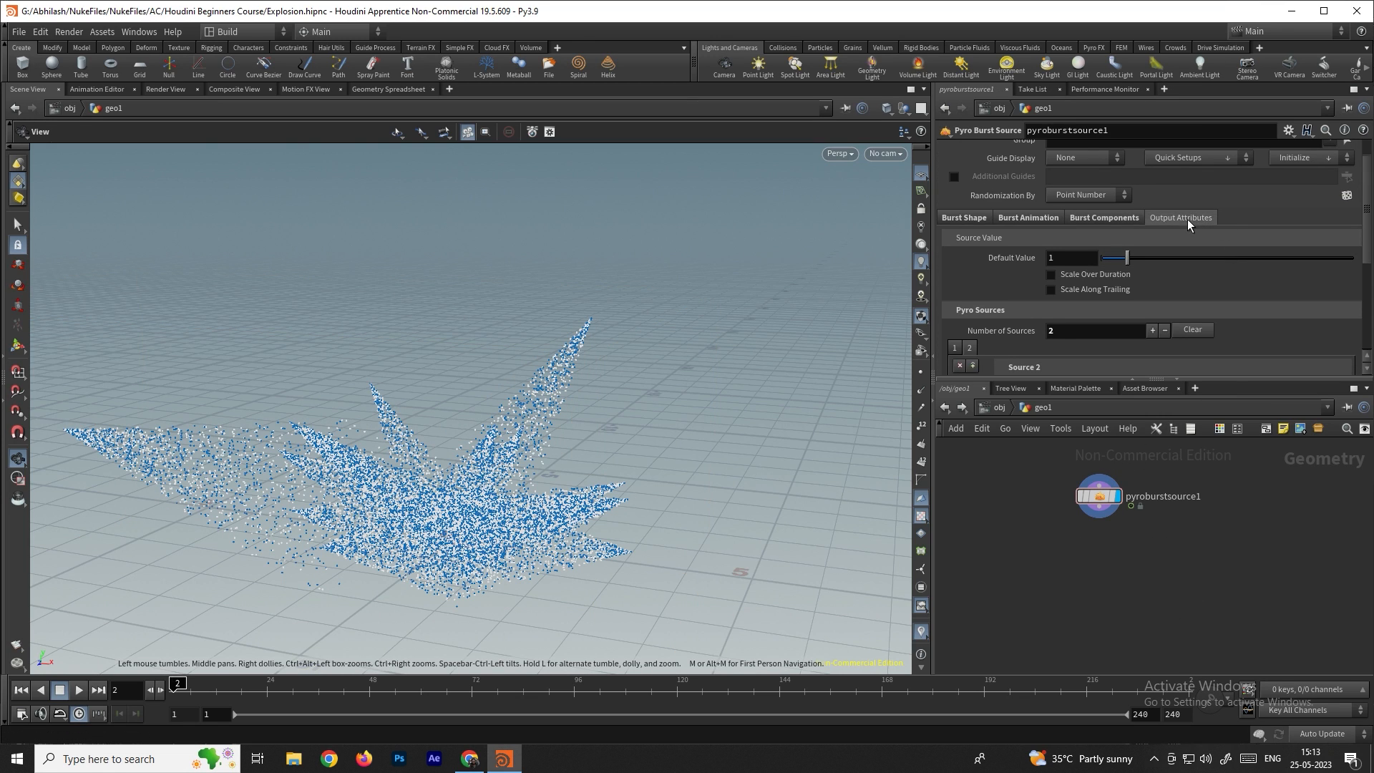
scroll(1204, 174, "up", 1)
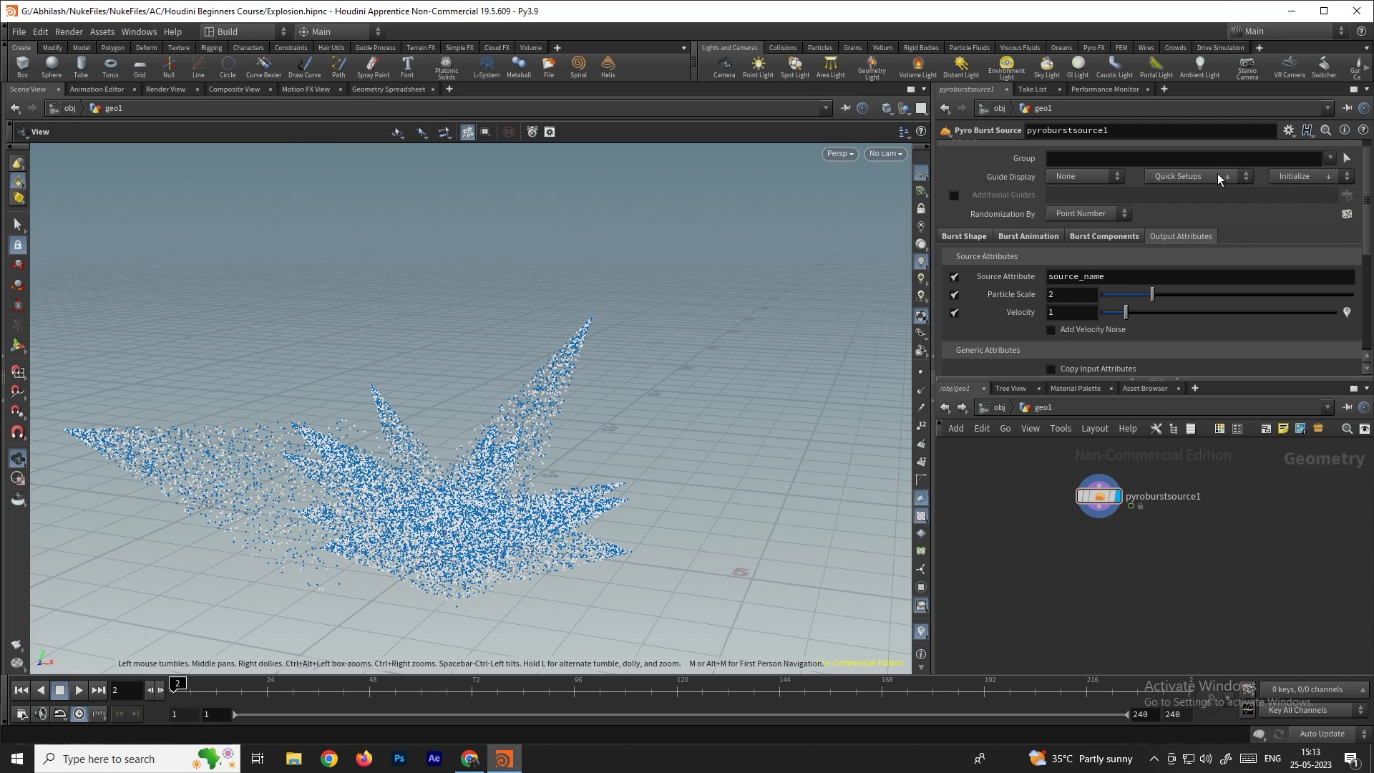
left_click(1202, 178)
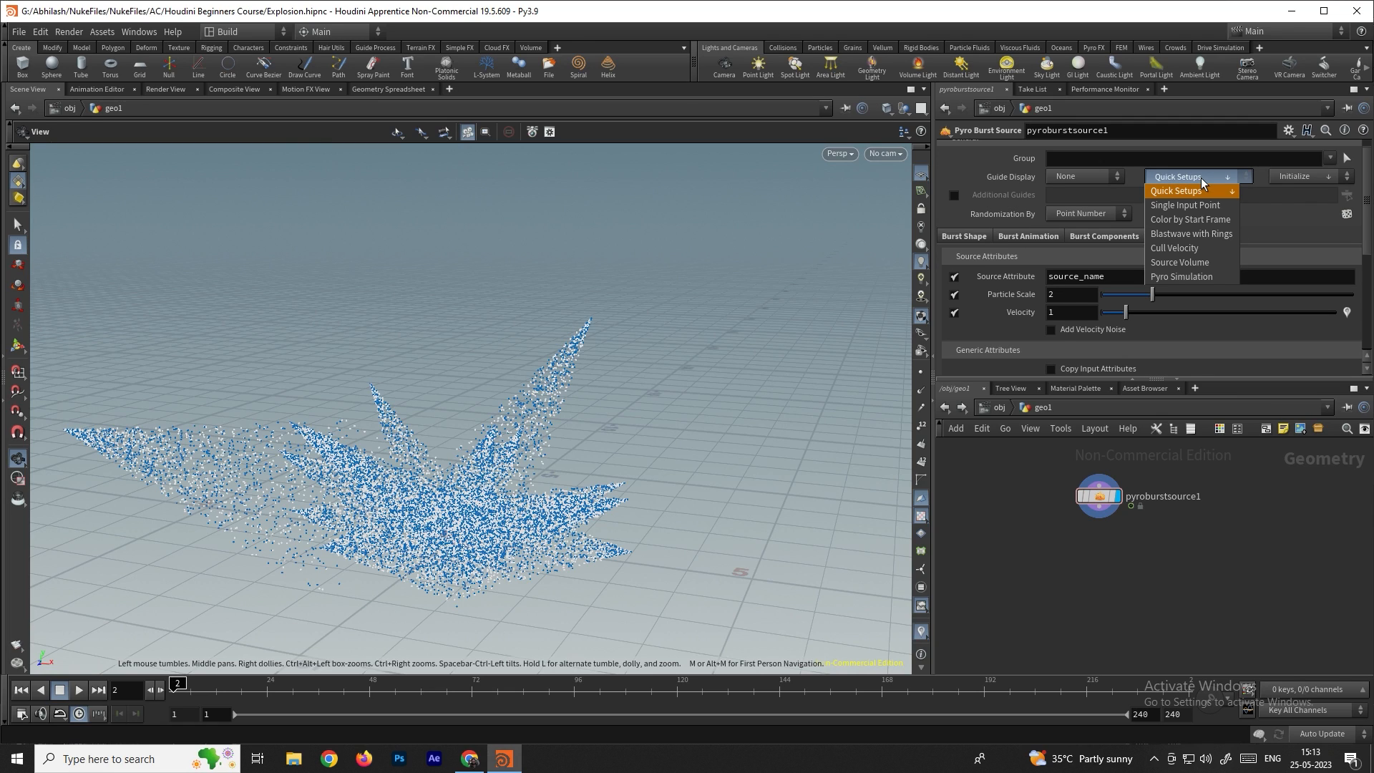
left_click(1186, 276)
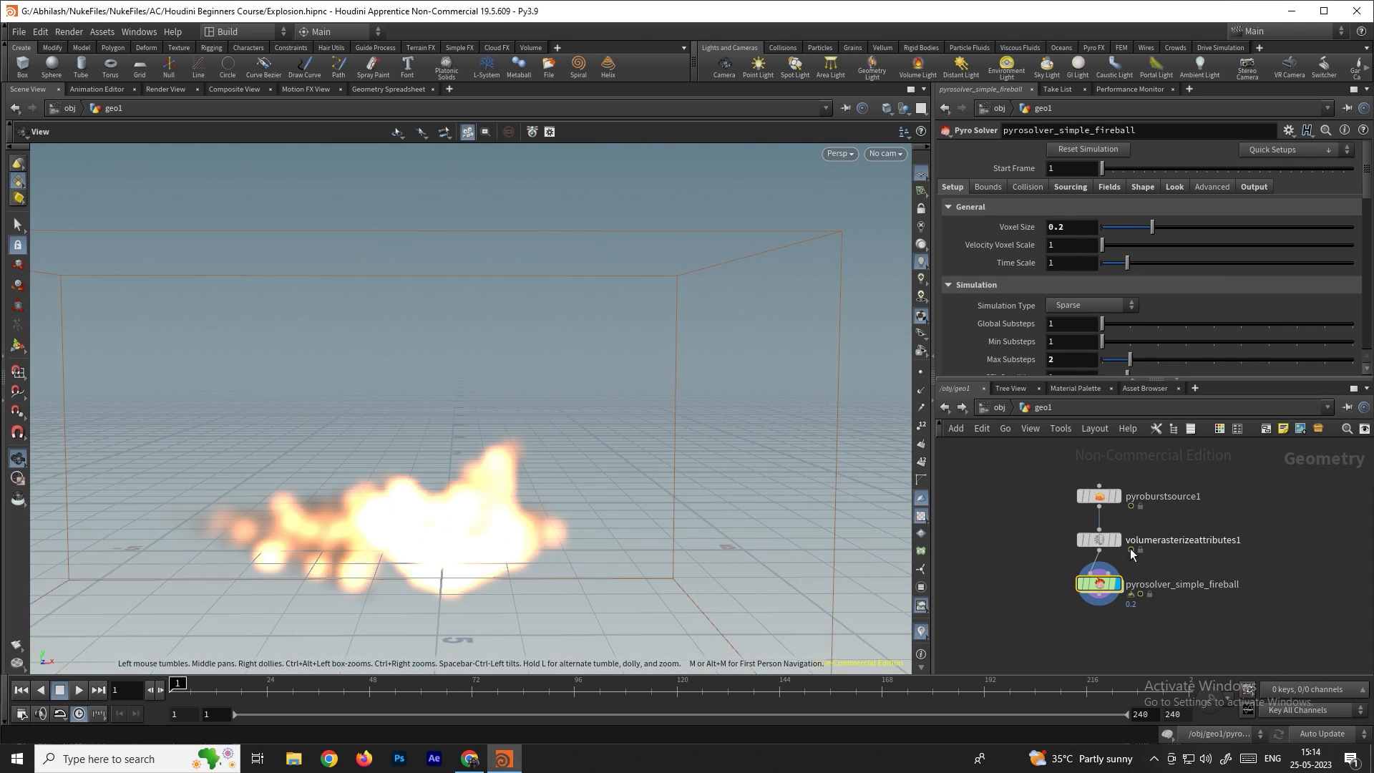
mouse_move(1116, 541)
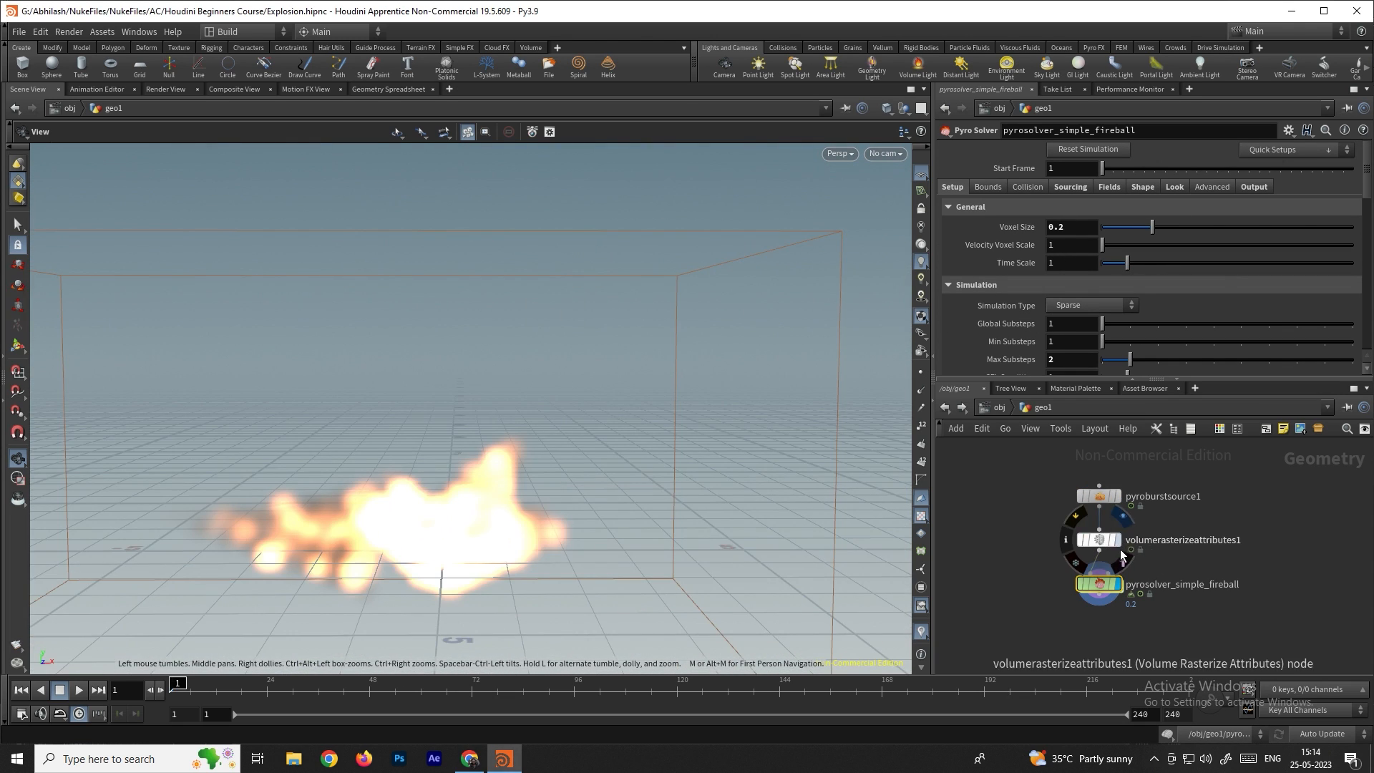
left_click_drag(444, 583, 598, 522)
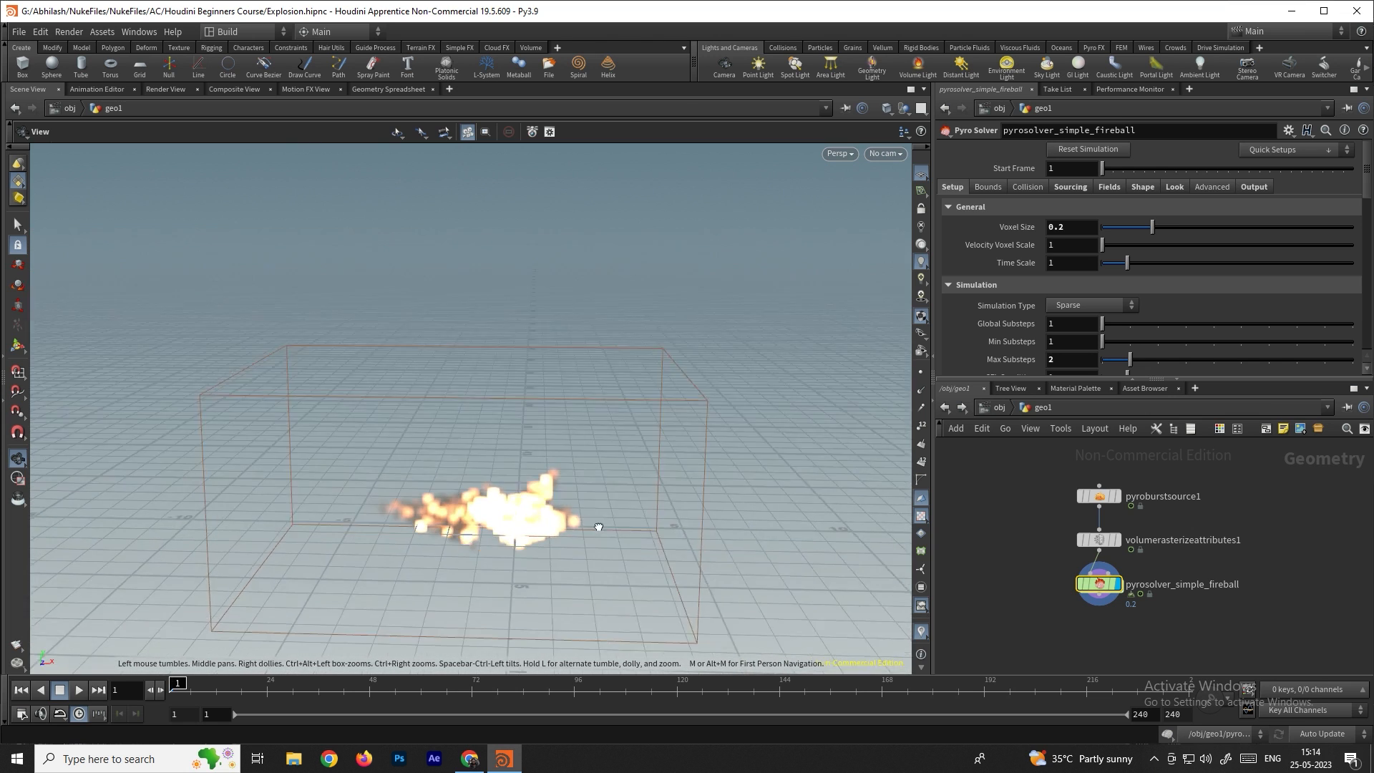
left_click(80, 689)
scroll(574, 428, "up", 5)
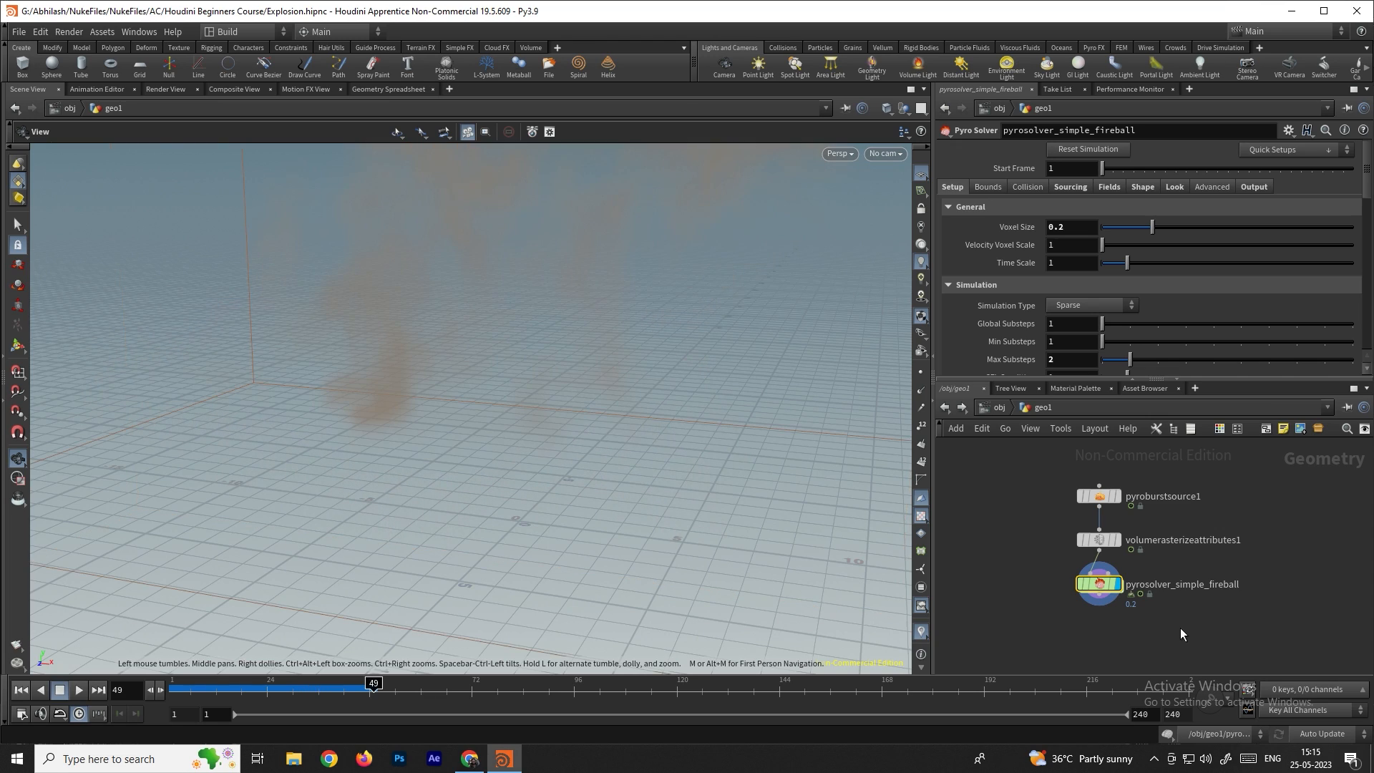
Examine the pyro solver's Fields and Sourcing settings, including its flame and divergence sources
scroll(1001, 286, "down", 1)
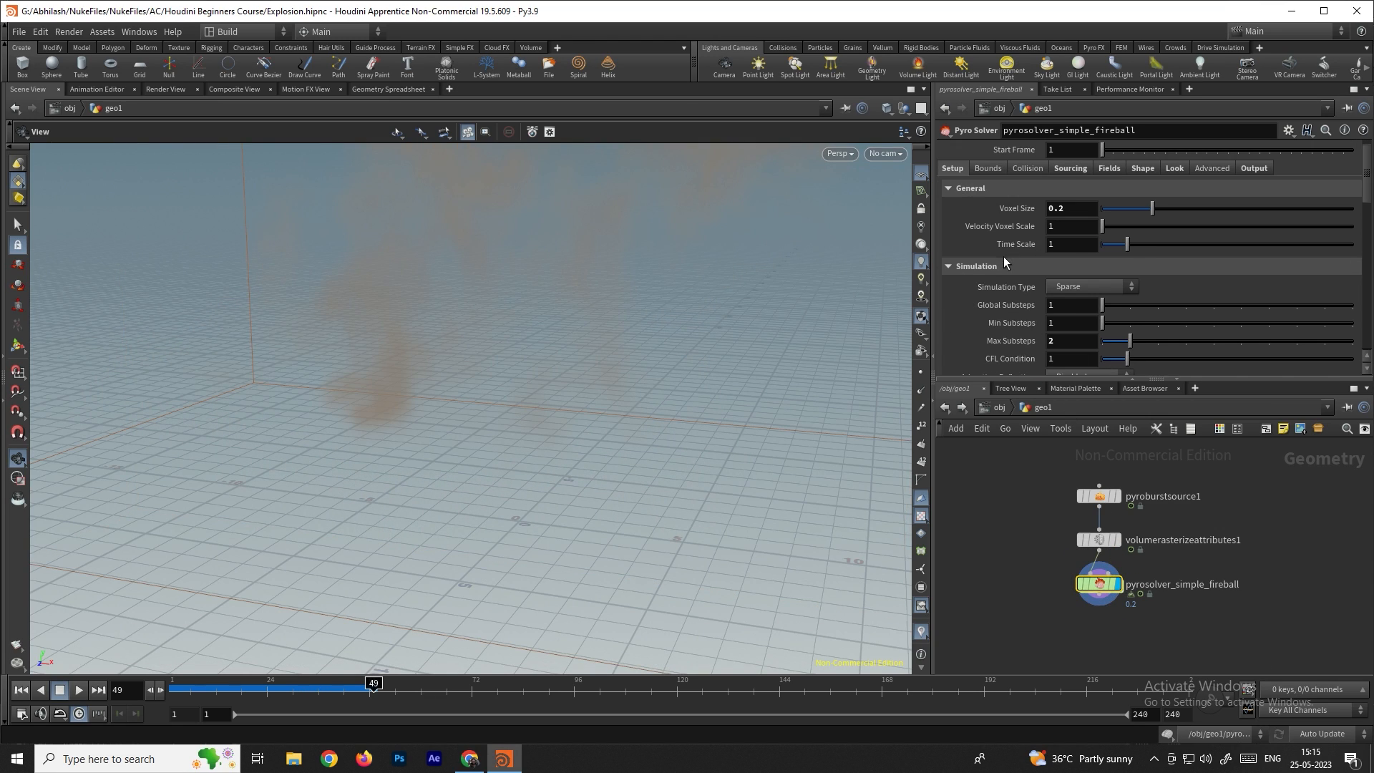
left_click(1111, 169)
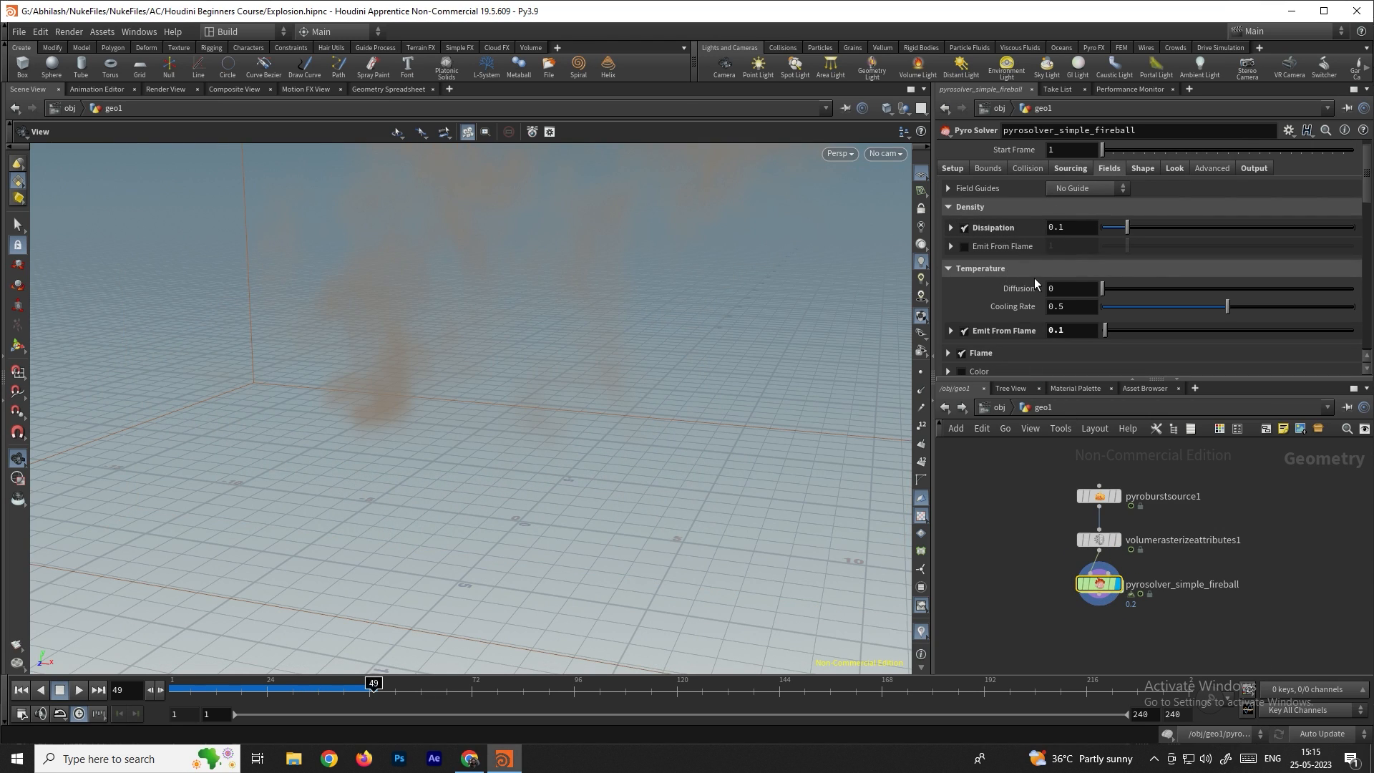
scroll(1033, 274, "up", 1)
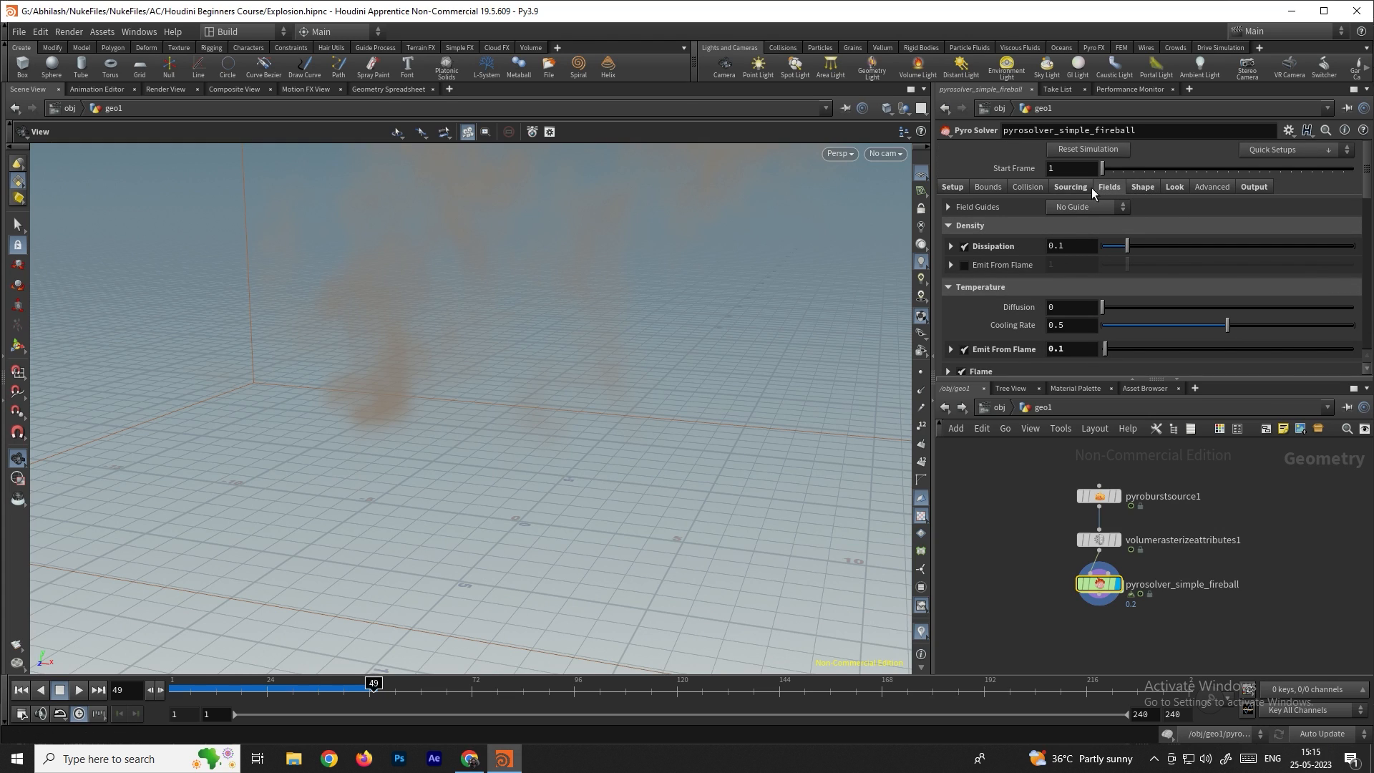
left_click(1086, 186)
scroll(1044, 306, "down", 2)
scroll(1059, 290, "down", 5)
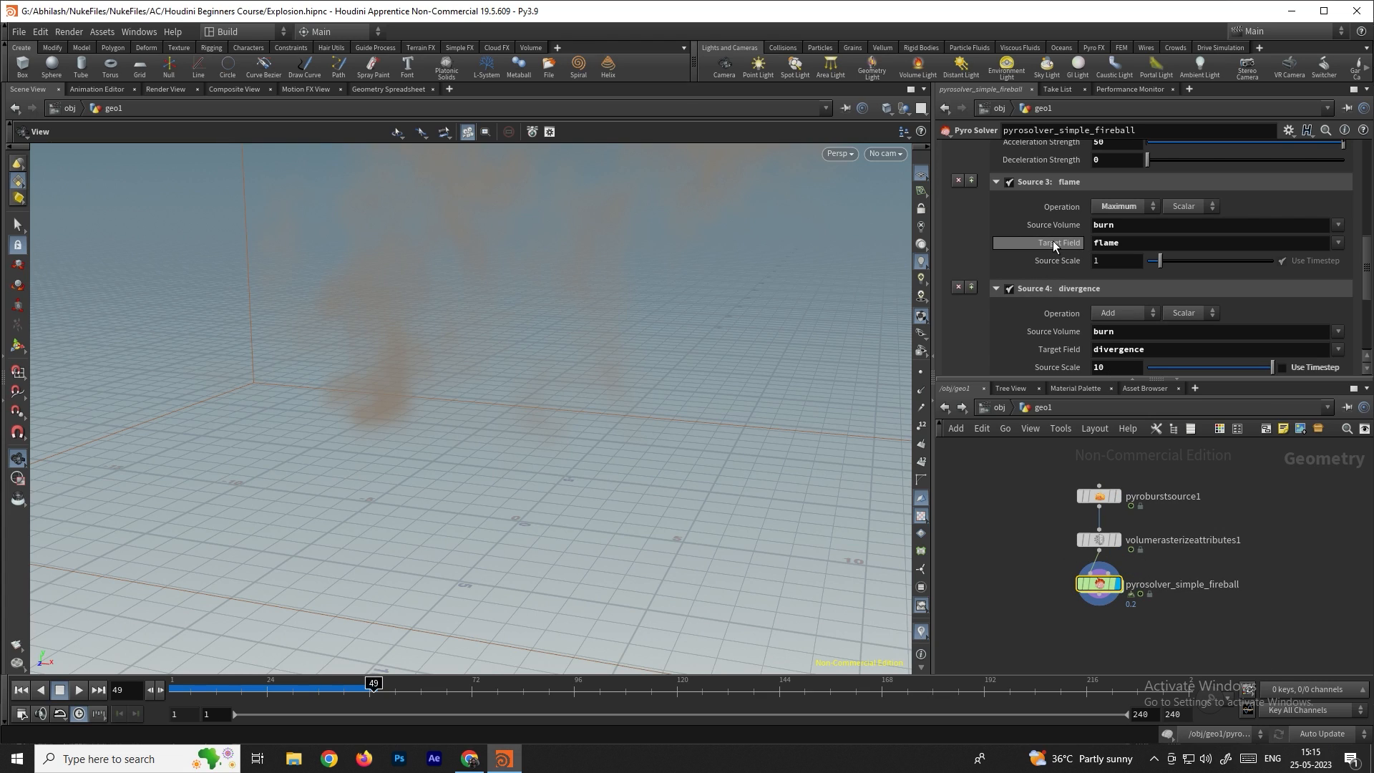
Delete the Volume Rasterize Attributes and pyro solver nodes together and return to the first frame
left_click_drag(1020, 528, 1199, 599)
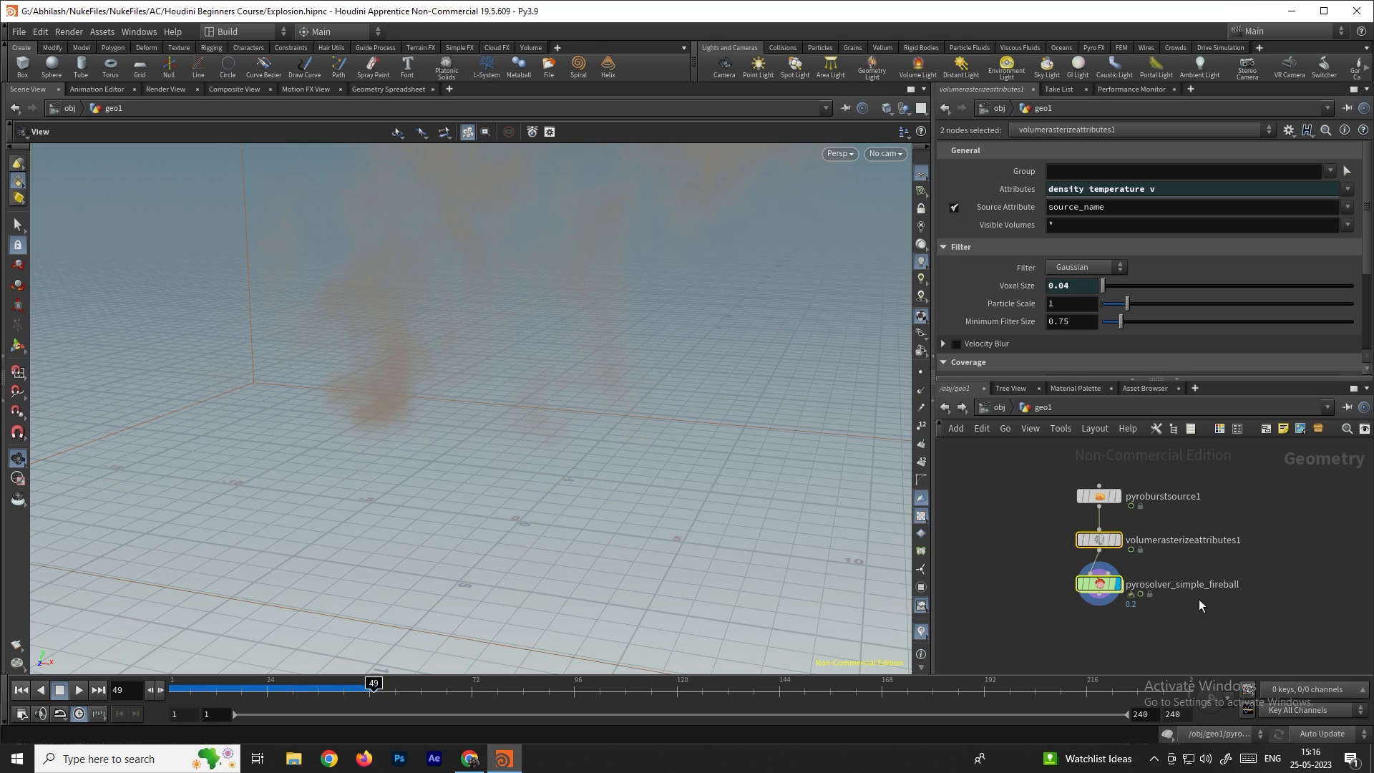
key("Delete")
key("ctrl+Up")
left_click_drag(501, 499, 473, 502)
Add a Line node above the burst source and display it in the viewport
middle_click_drag(1041, 504, 994, 581)
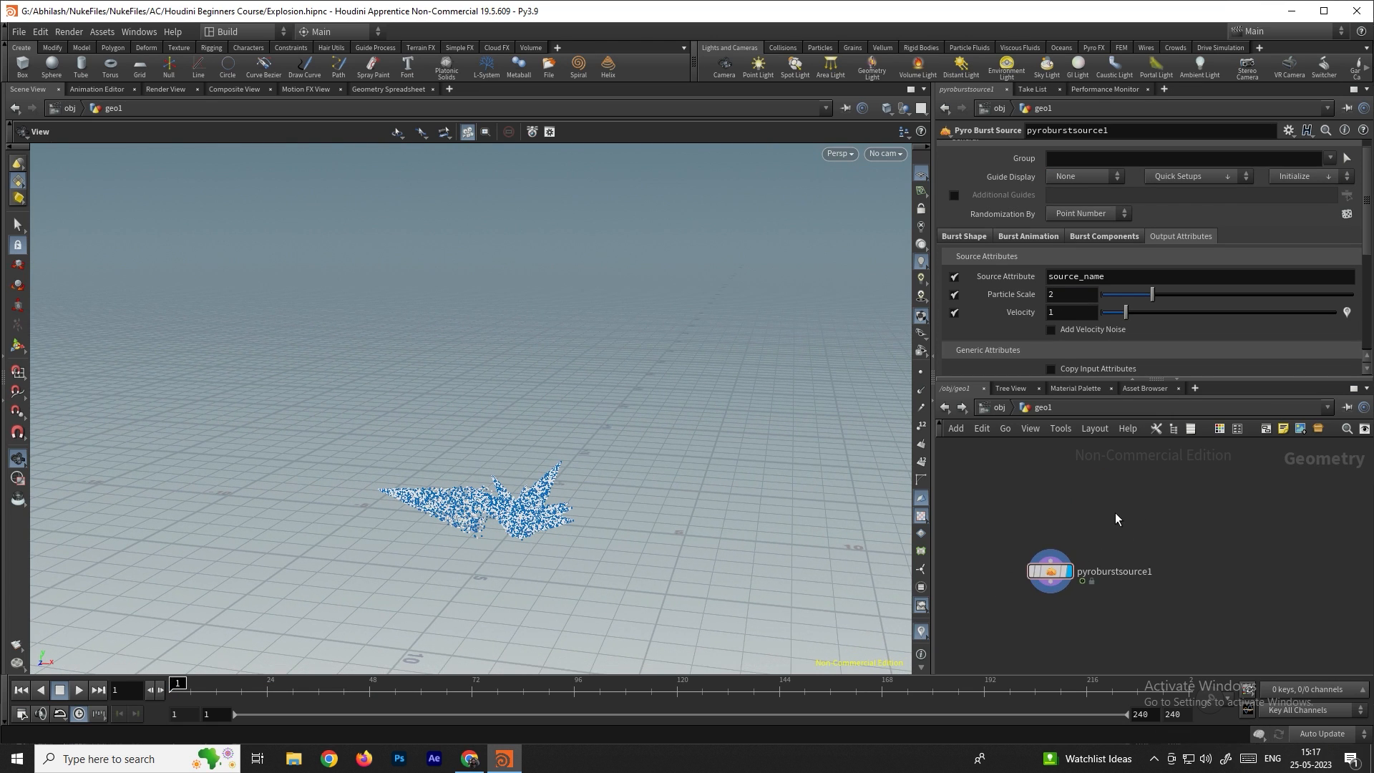
key("Tab")
type("line")
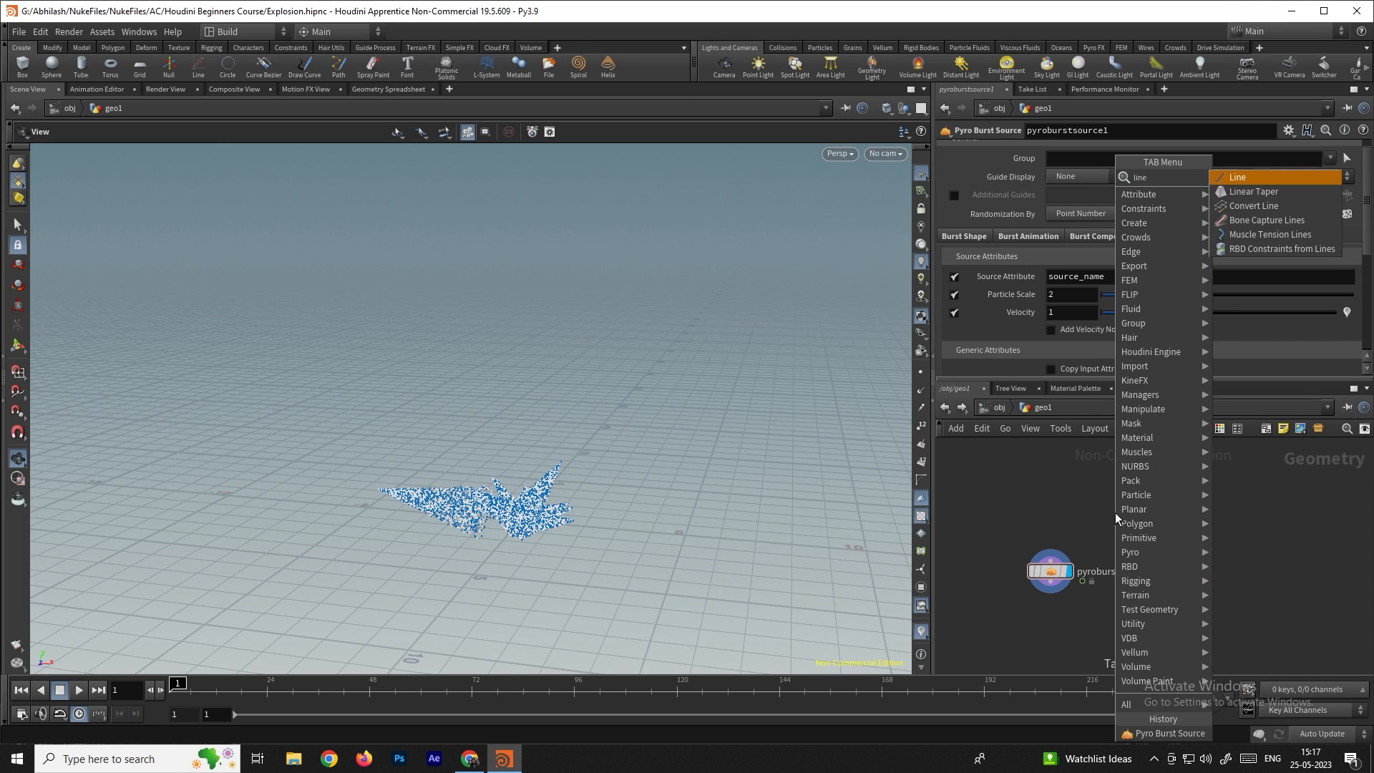
key("Return")
left_click(1162, 495)
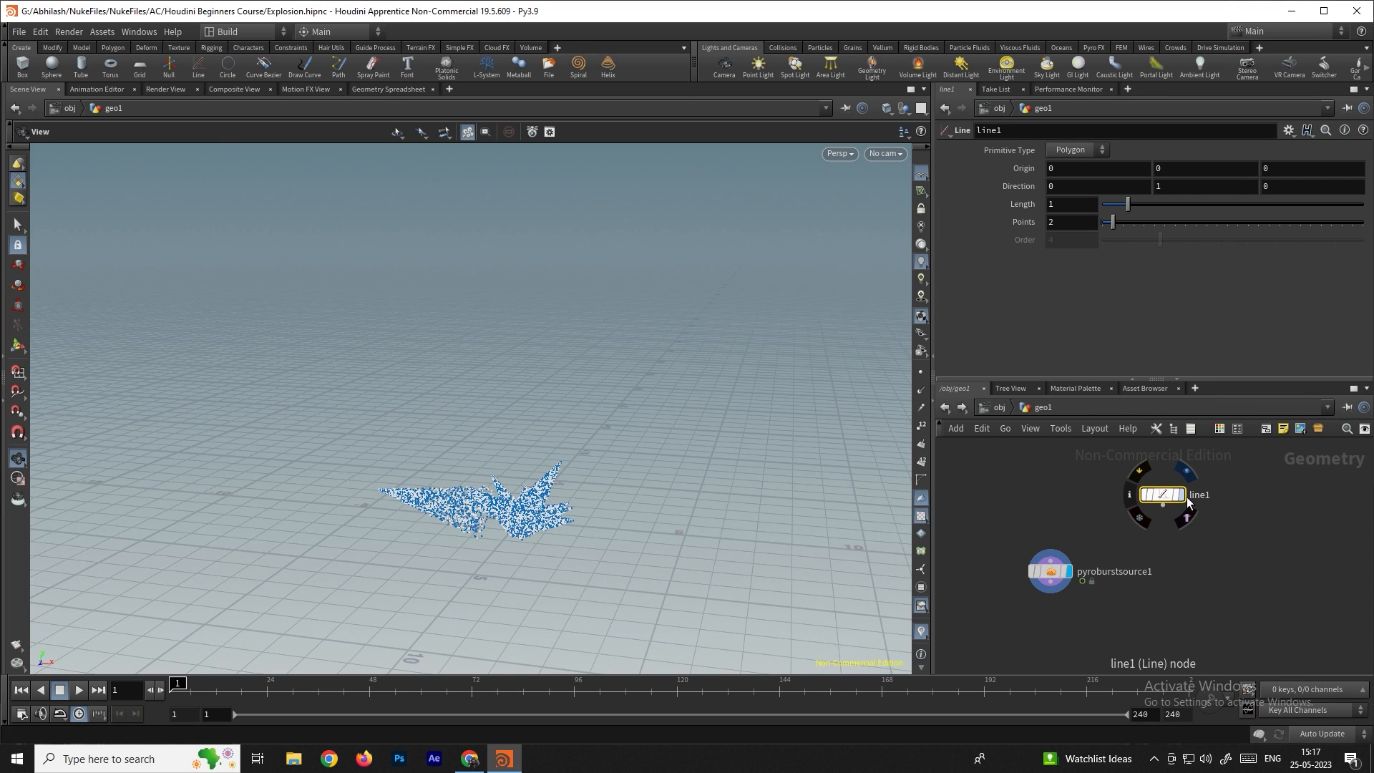
left_click(1185, 496)
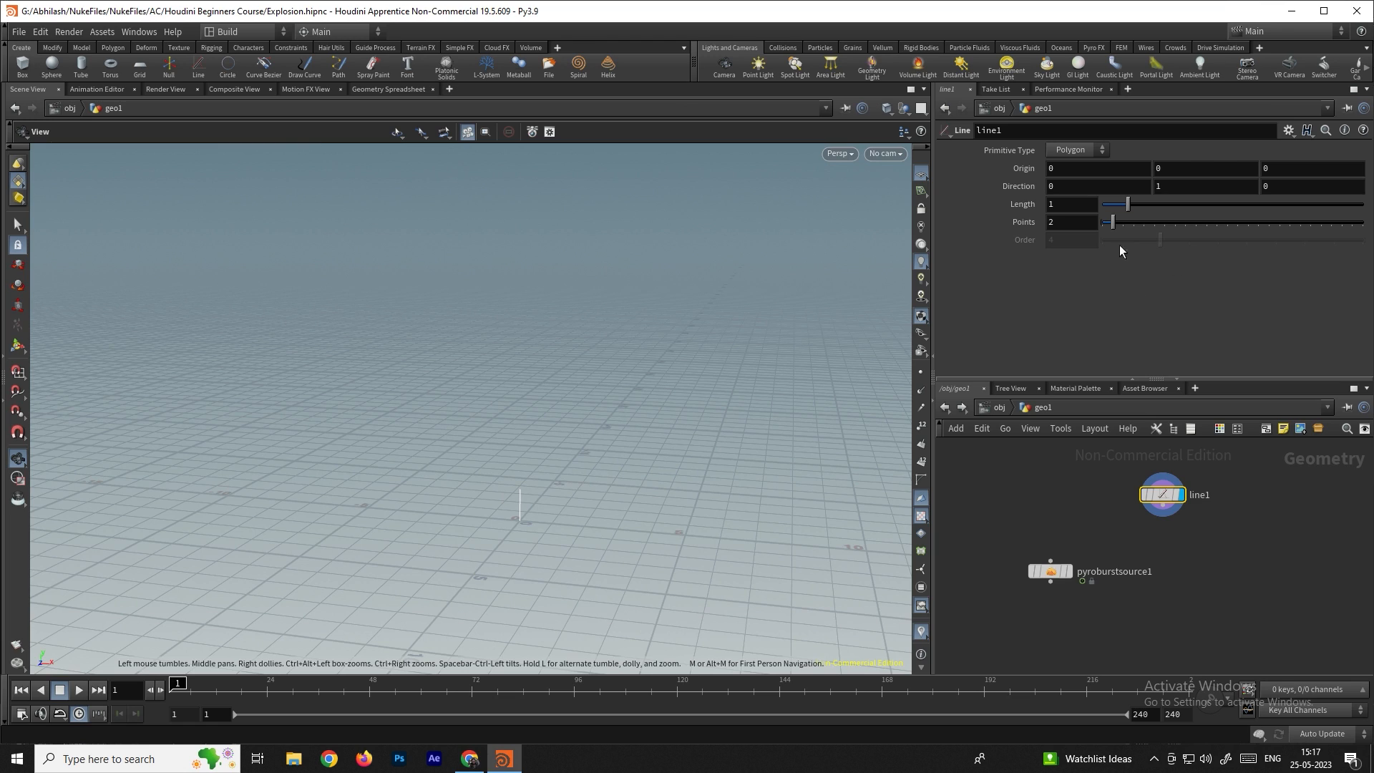
Set the line's length to 10 and turn on point display in the viewport
left_click_drag(1127, 205, 1363, 205)
left_click(921, 372)
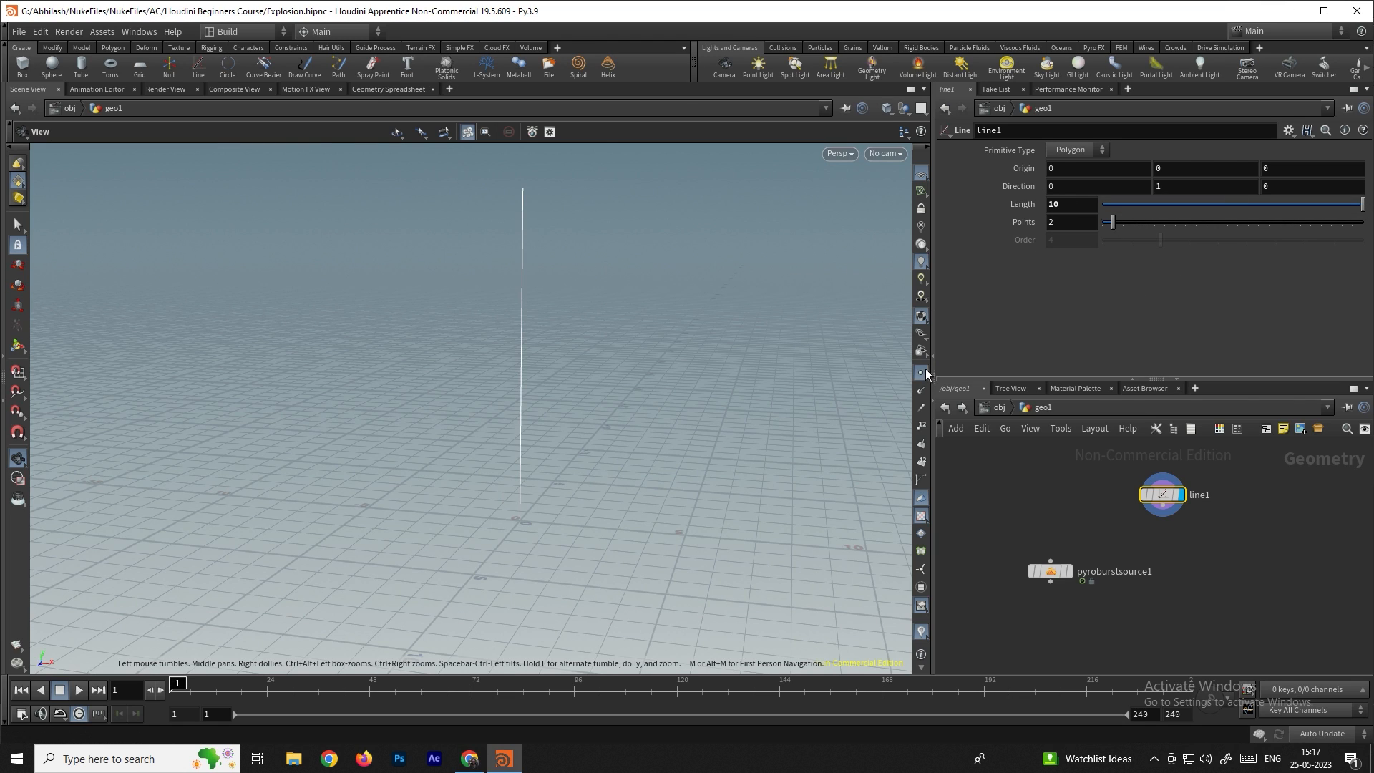
left_click_drag(603, 309, 575, 316)
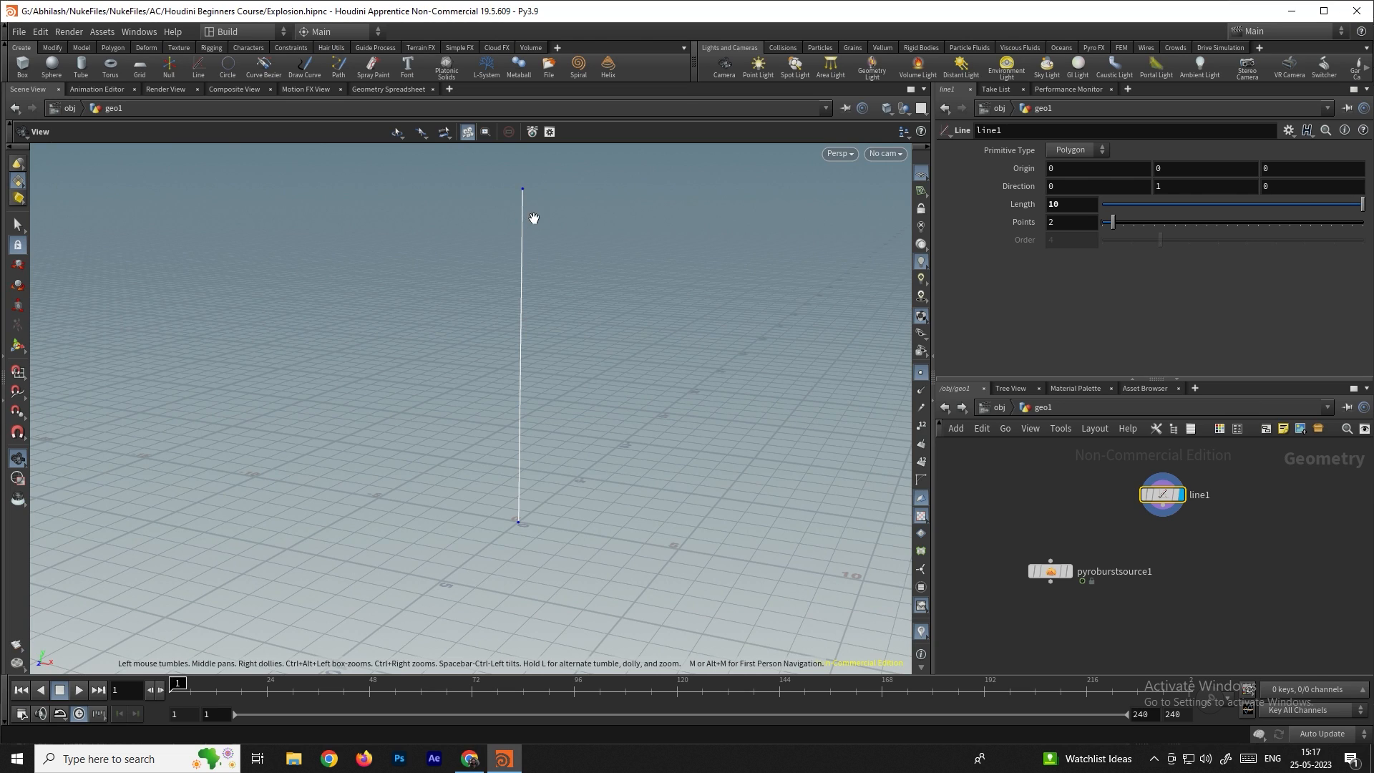
Connect the line to the burst source's input, display the burst source and preview its animation from the first frame
left_click_drag(1169, 495, 1064, 556)
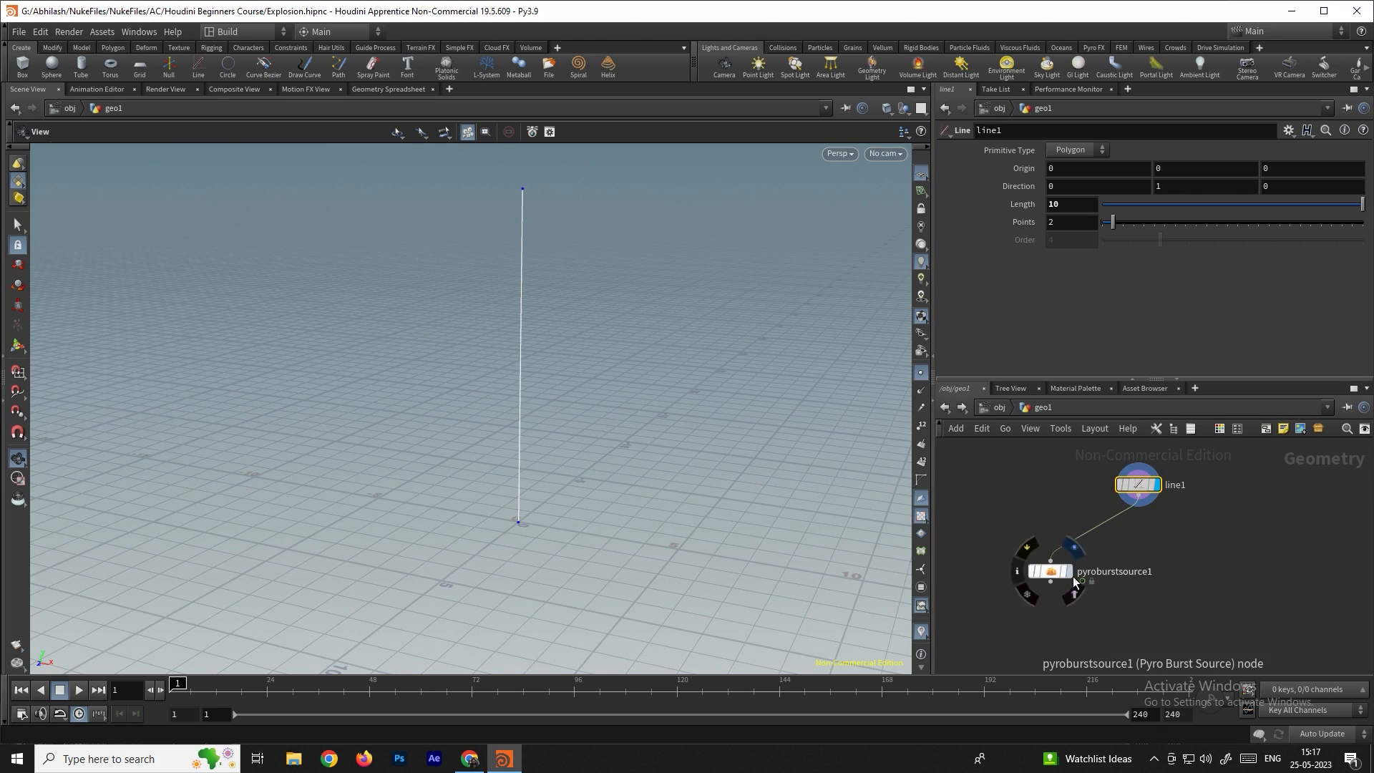
left_click(1067, 571)
mouse_move(565, 393)
left_mouse_down()
mouse_move(527, 379)
mouse_move(561, 375)
left_mouse_up()
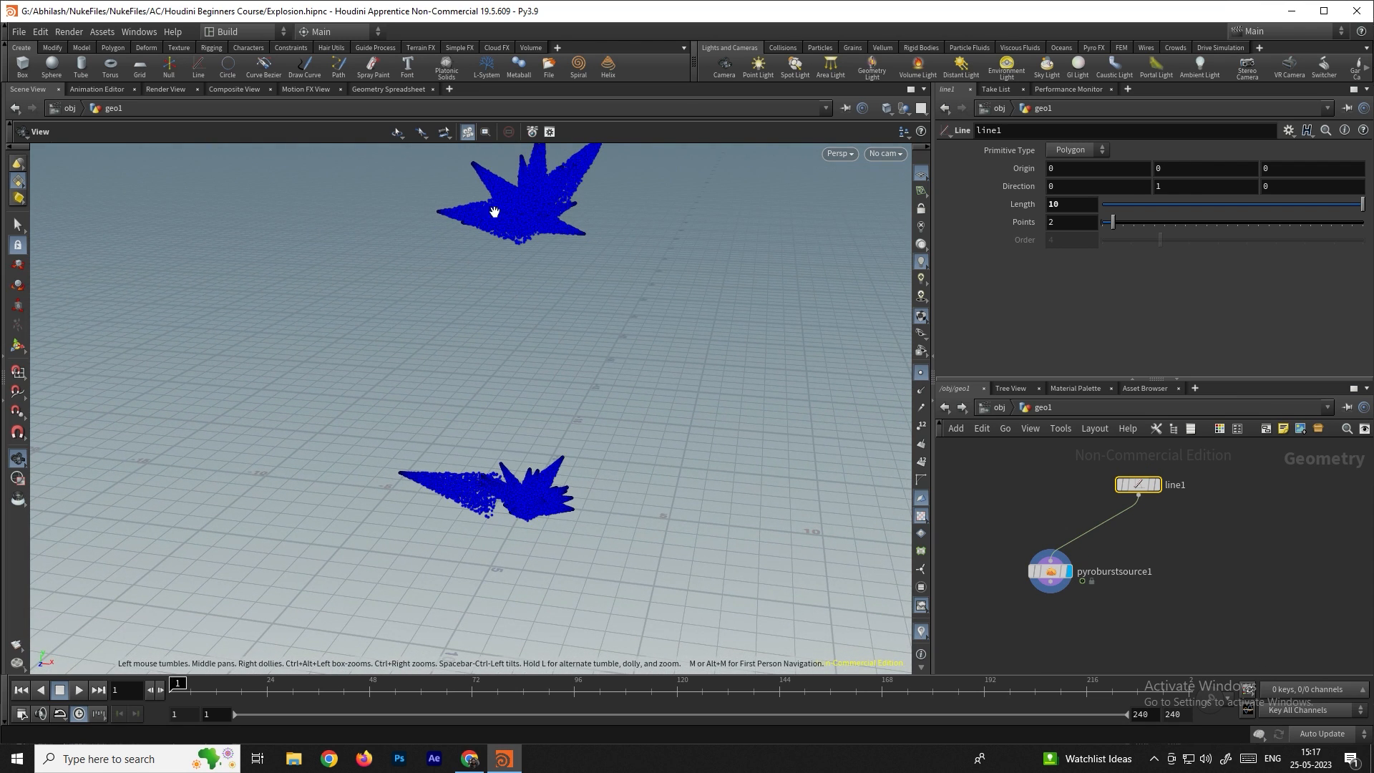
left_click(76, 689)
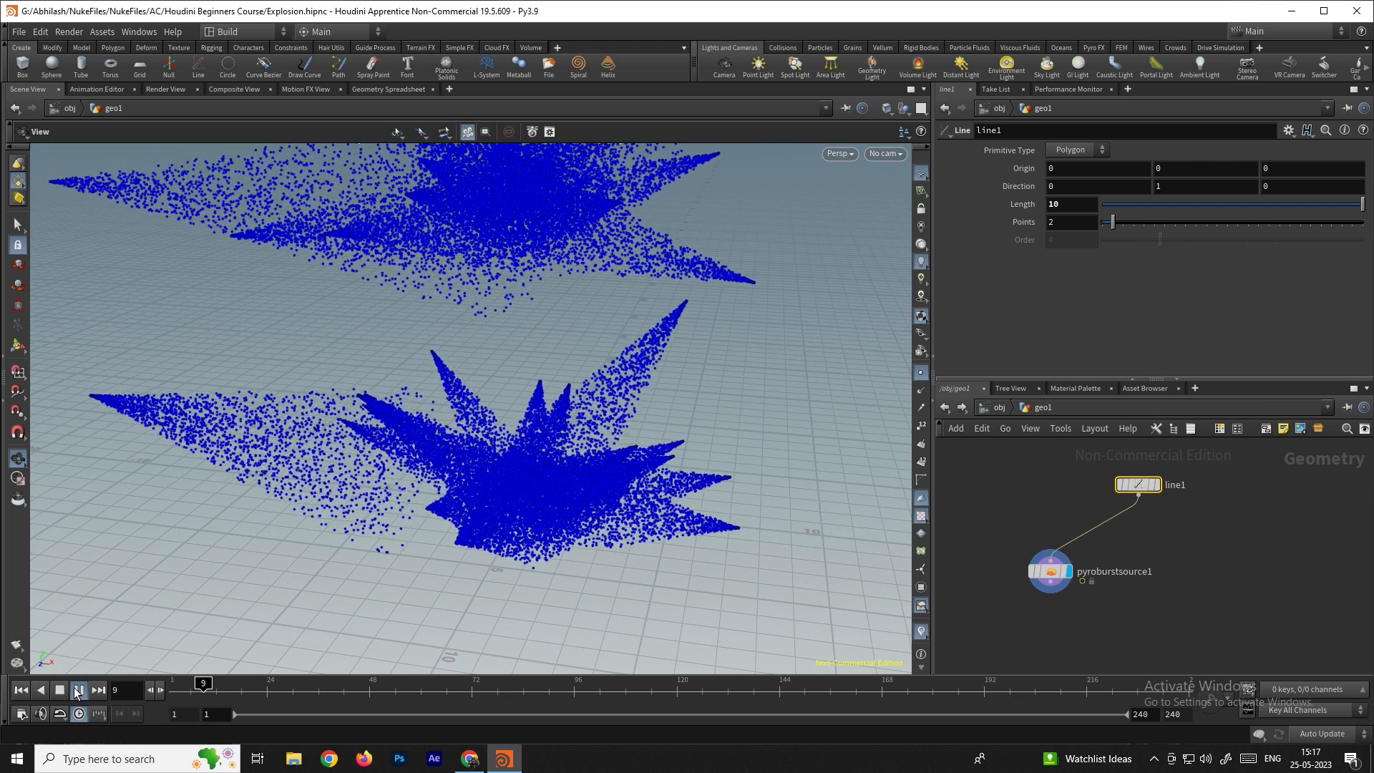
left_click(24, 689)
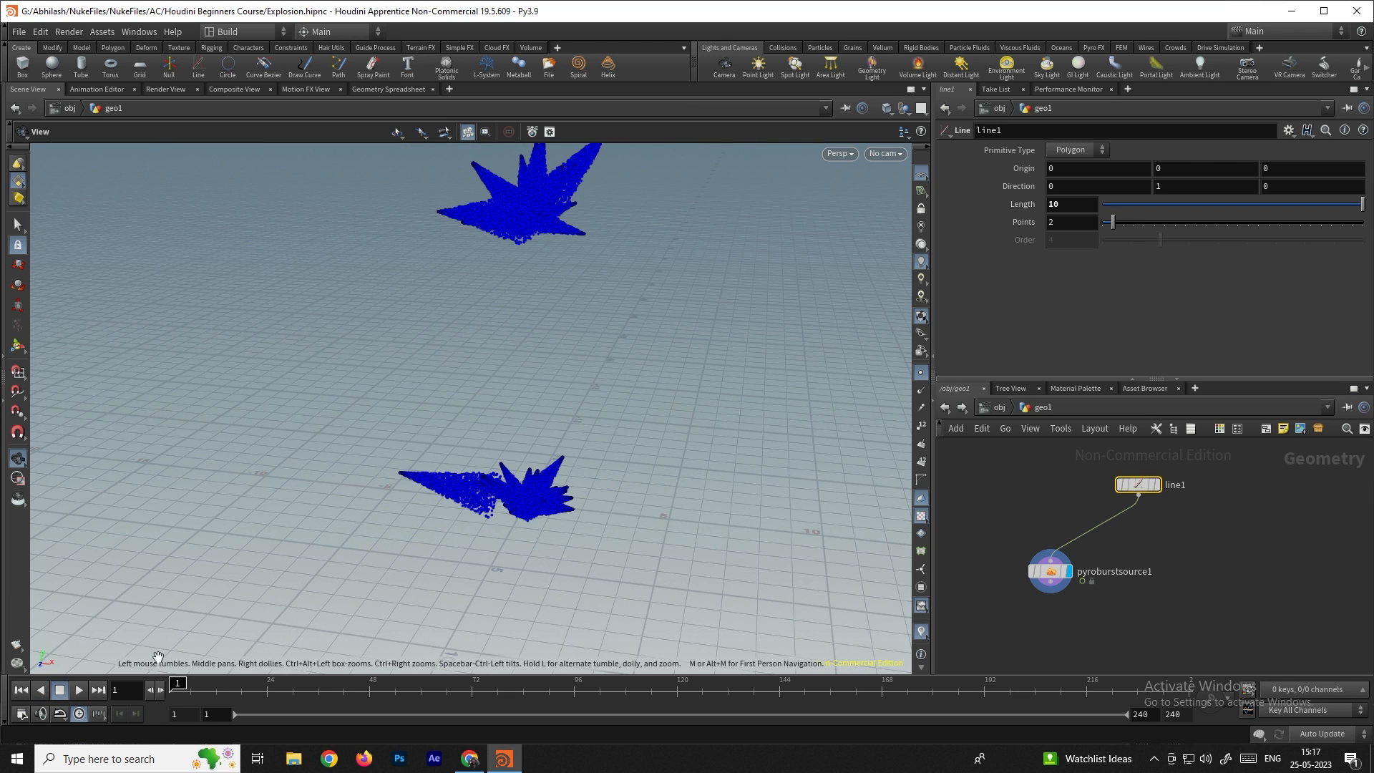
Set the line to 14 points with a direction of 1, 0, 0 and play the resulting bursts
left_click_drag(1119, 229, 1175, 227)
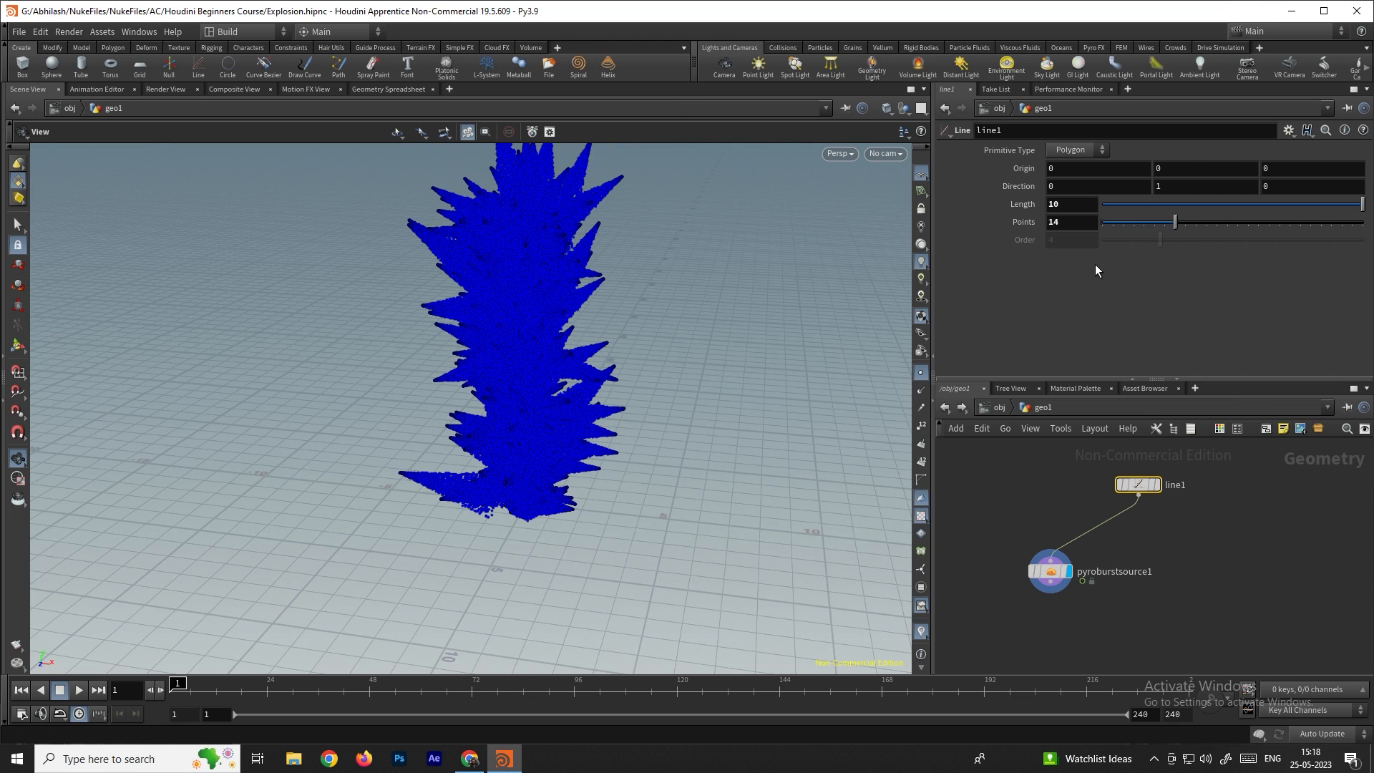
left_click_drag(1066, 186, 1010, 185)
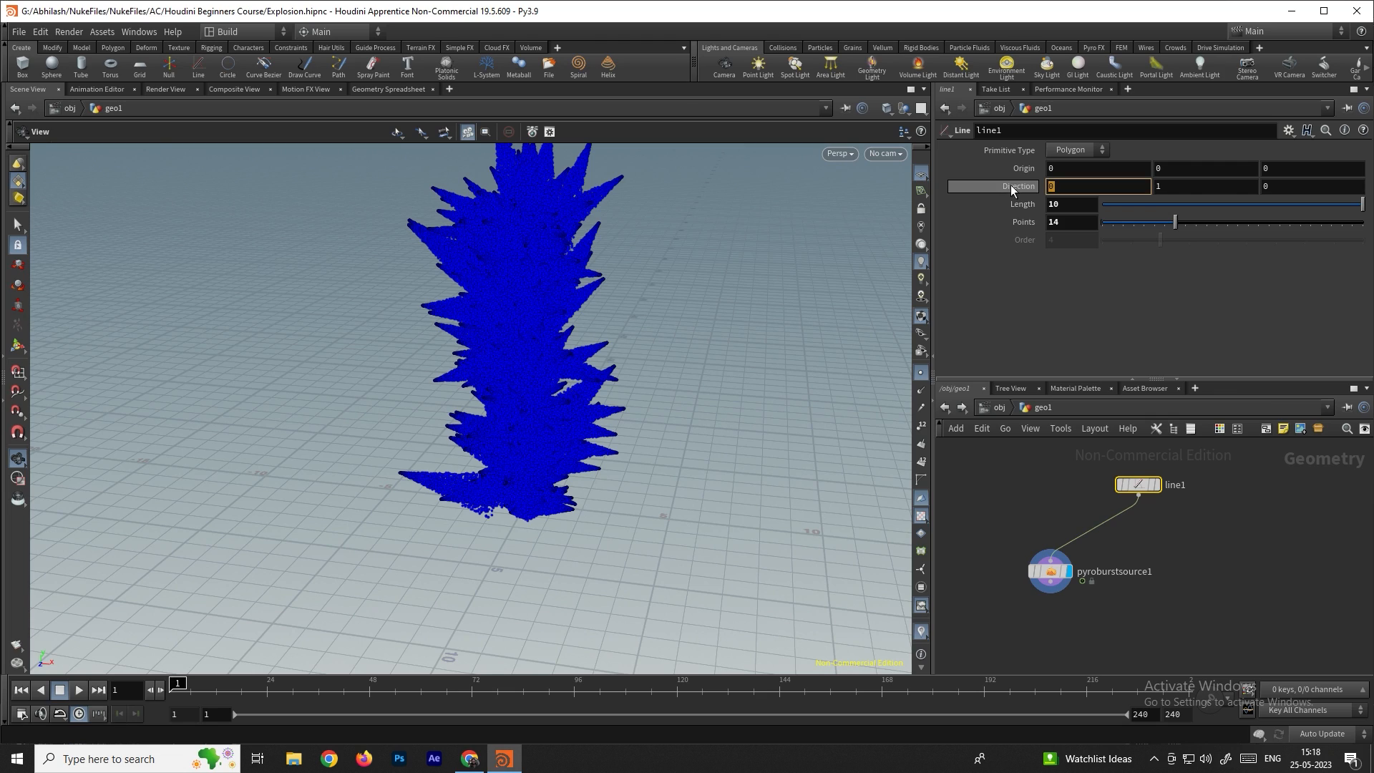
type("1")
key("Tab")
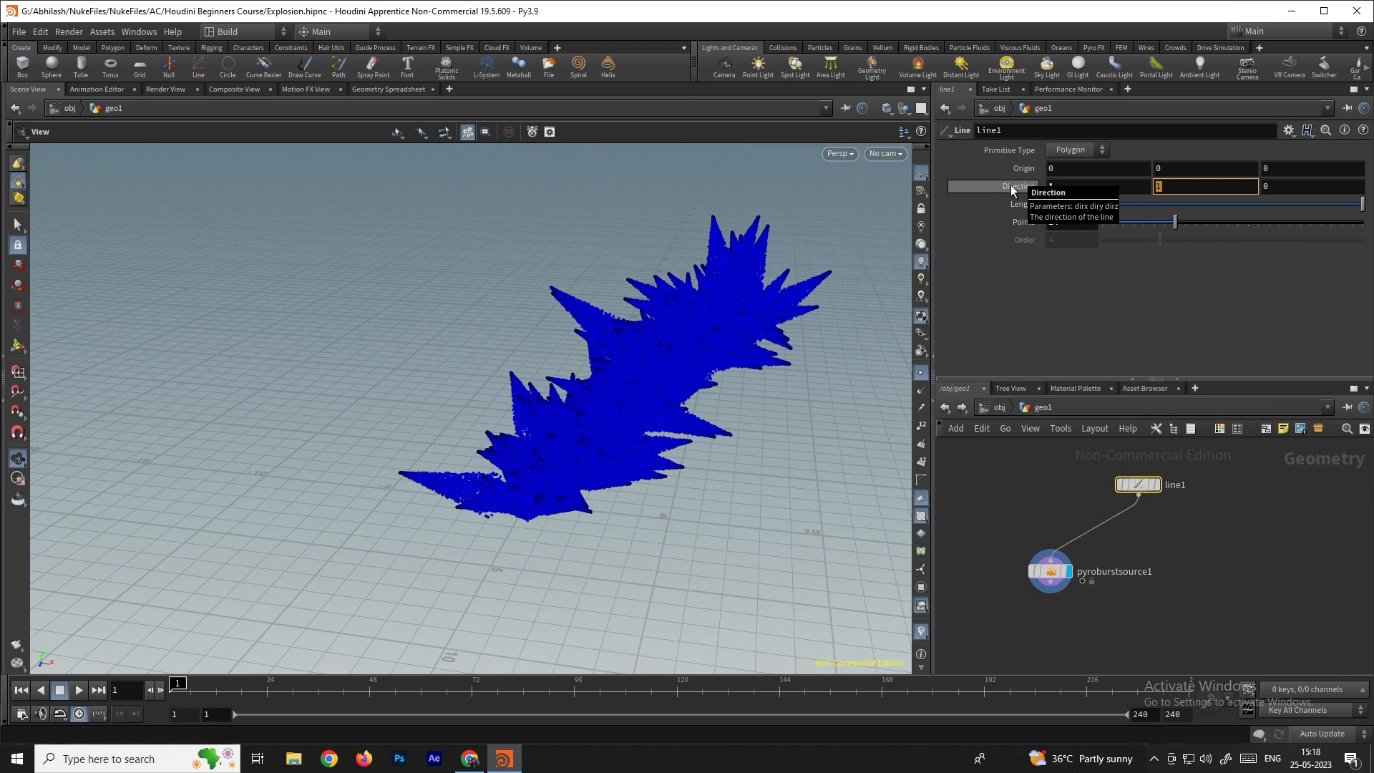
type("0")
key("Return")
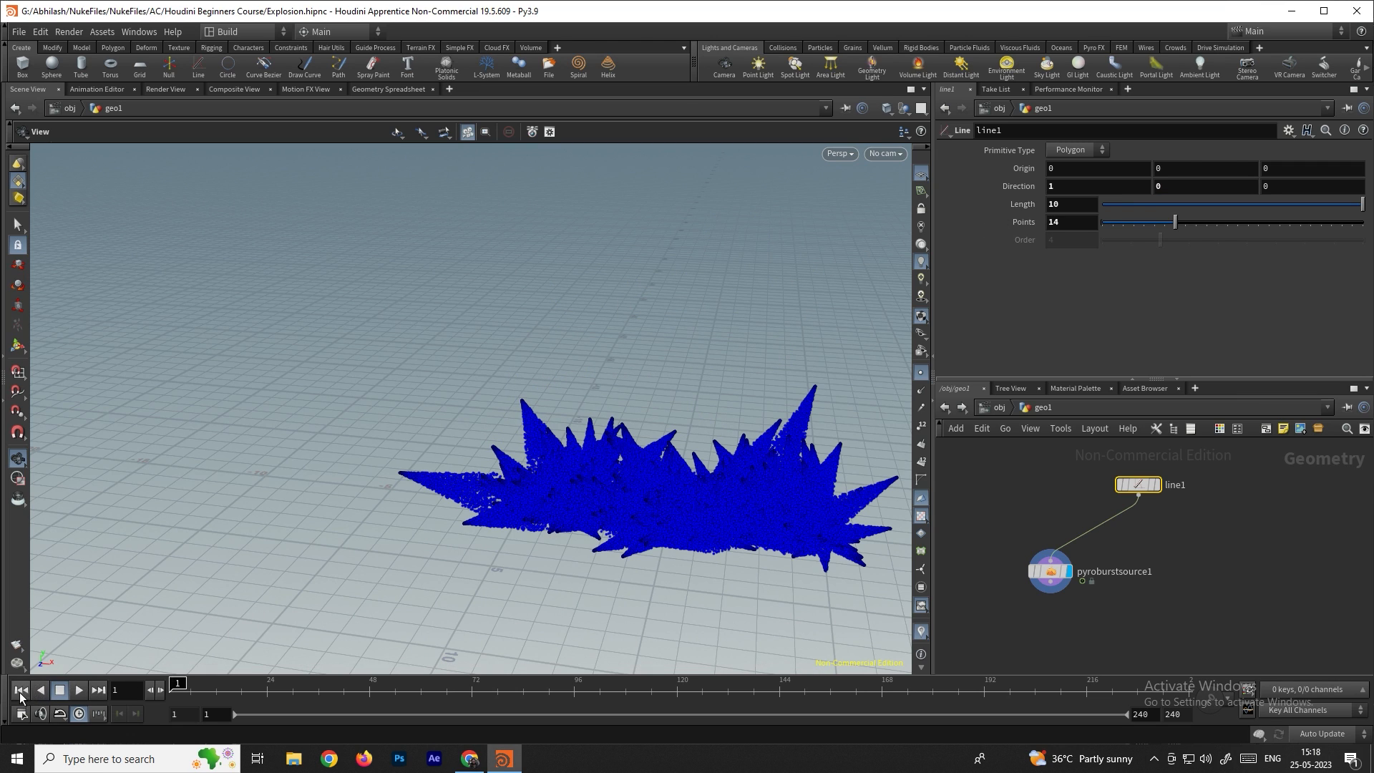
left_click(77, 691)
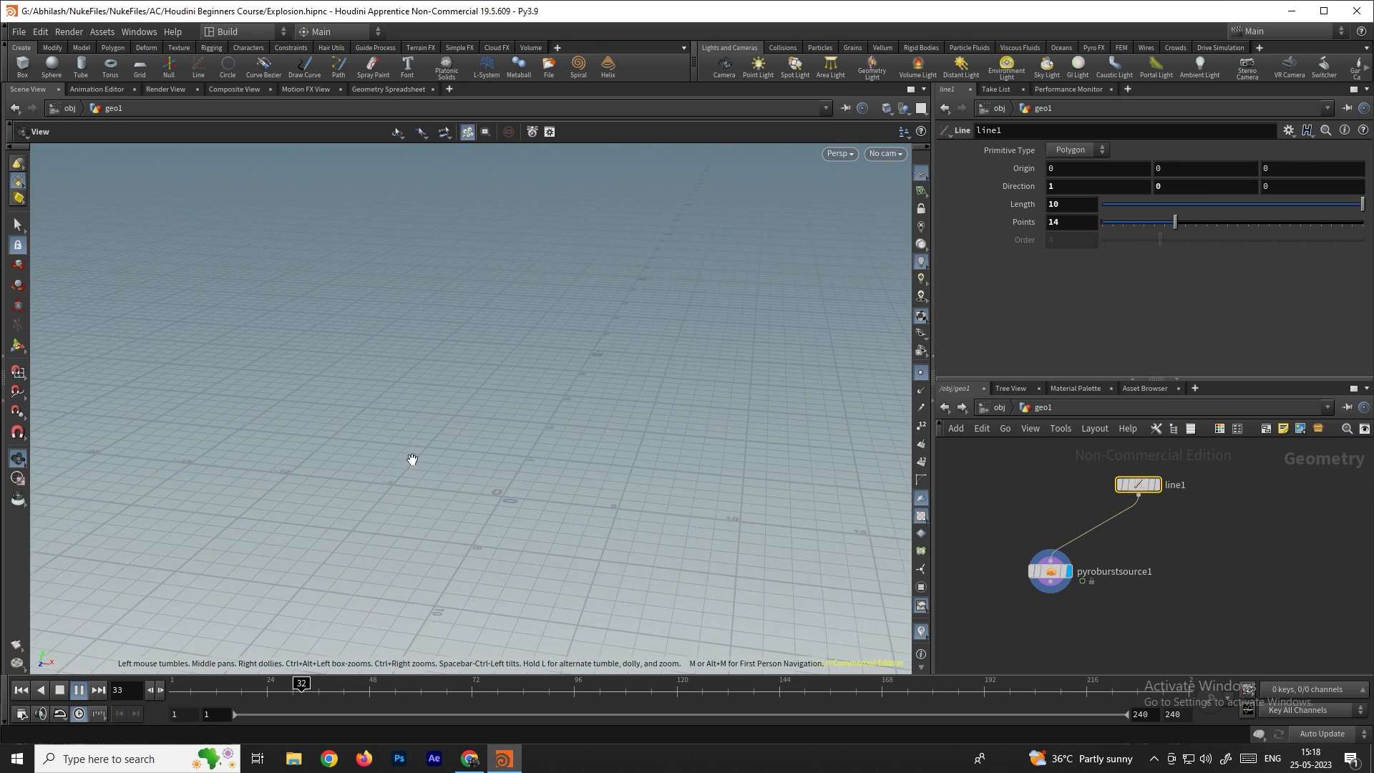
left_click(59, 691)
Set the burst source's initial size to 4.48 in its burst shape settings
left_click(1048, 571)
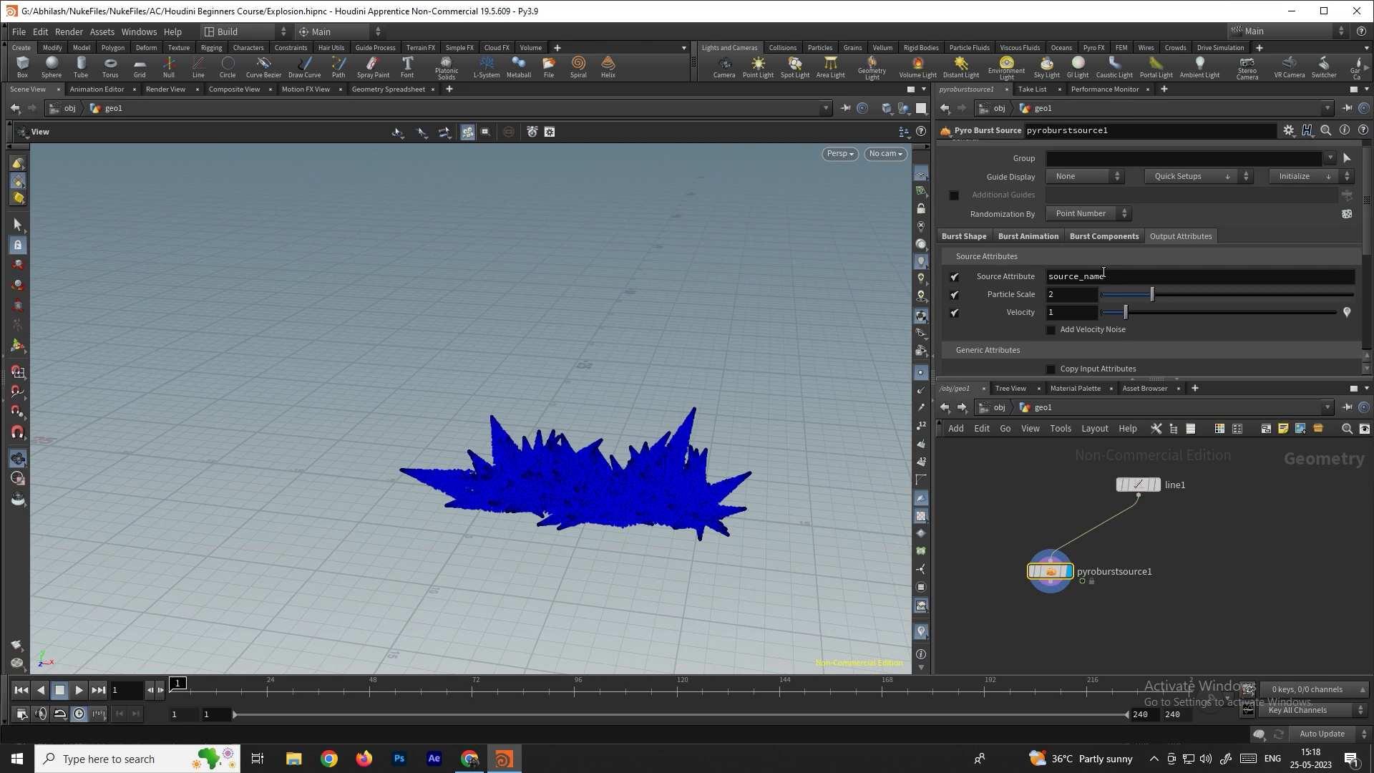
scroll(1002, 285, "down", 1)
scroll(1002, 289, "up", 2)
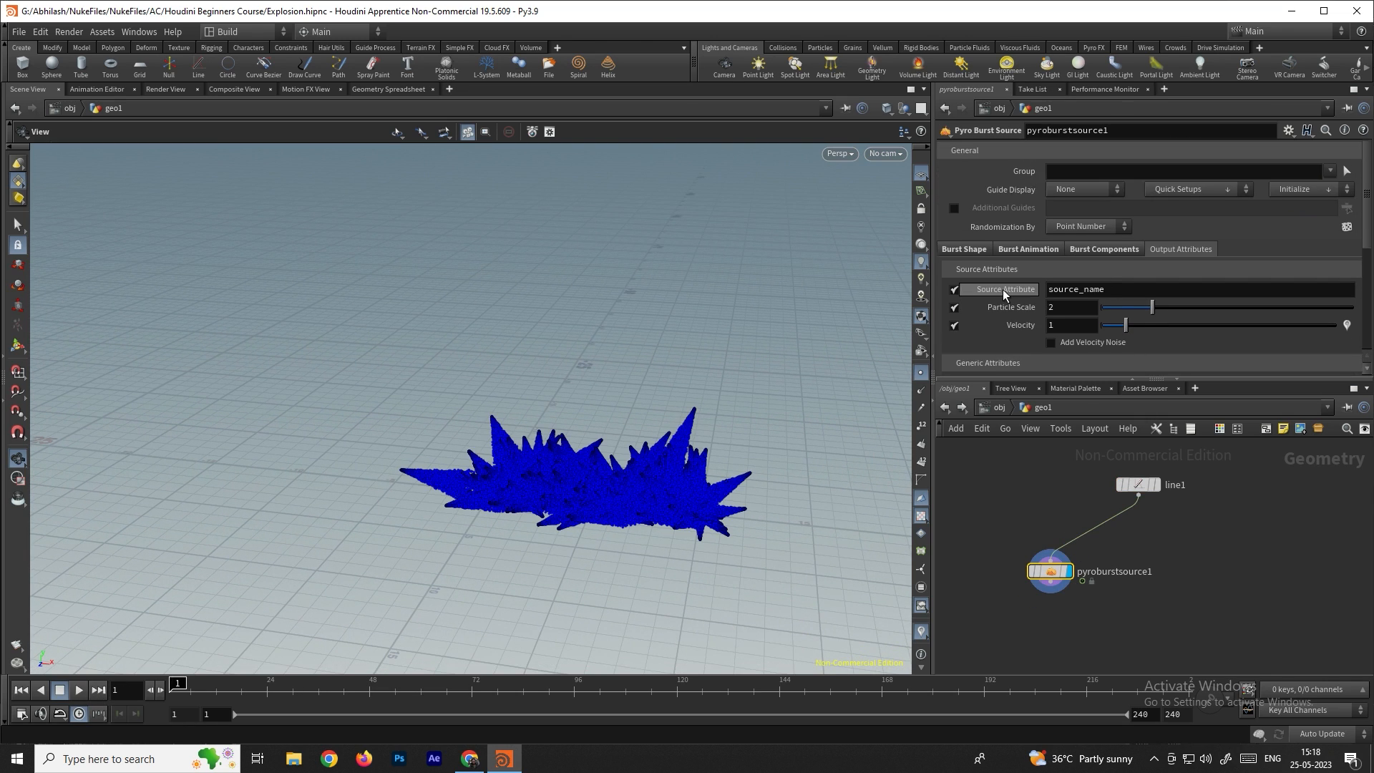
left_click(974, 250)
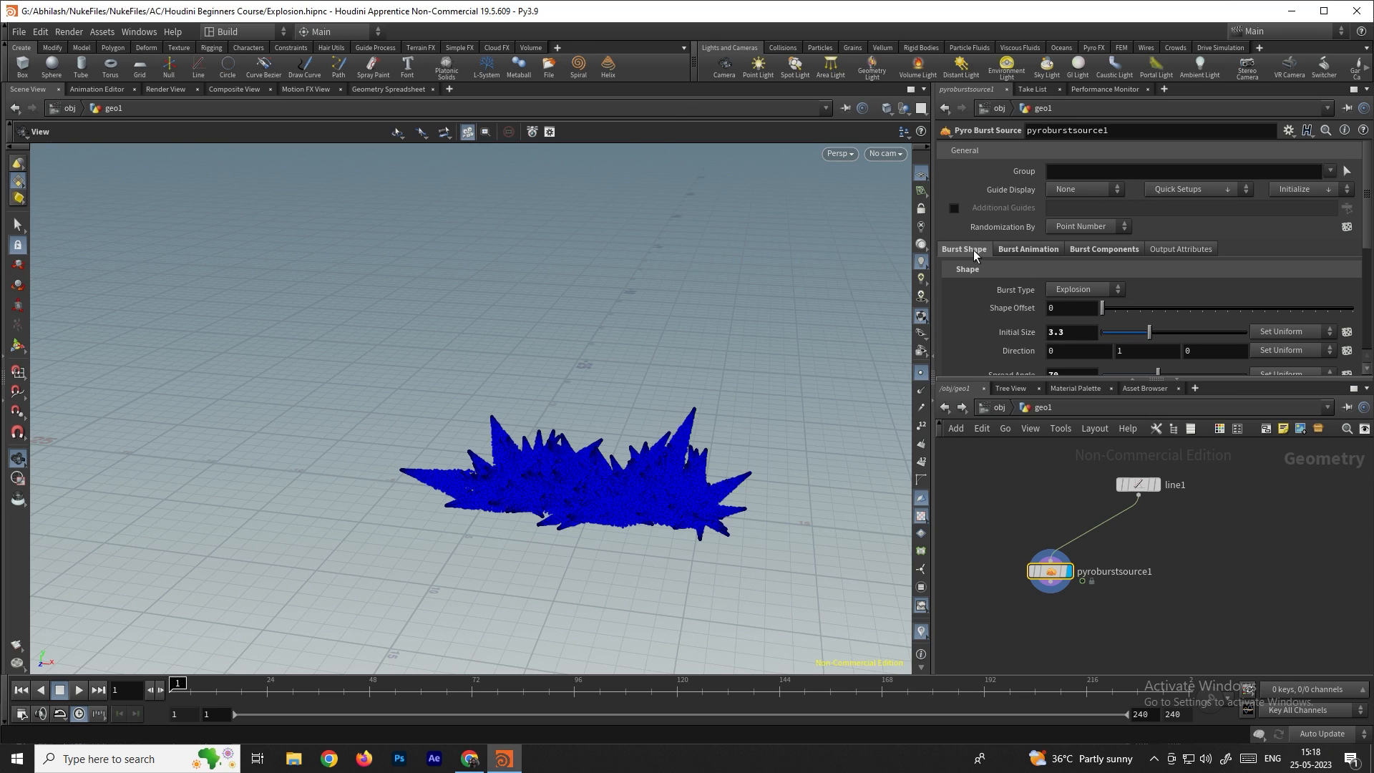
scroll(990, 293, "down", 1)
left_click_drag(1136, 317, 1169, 317)
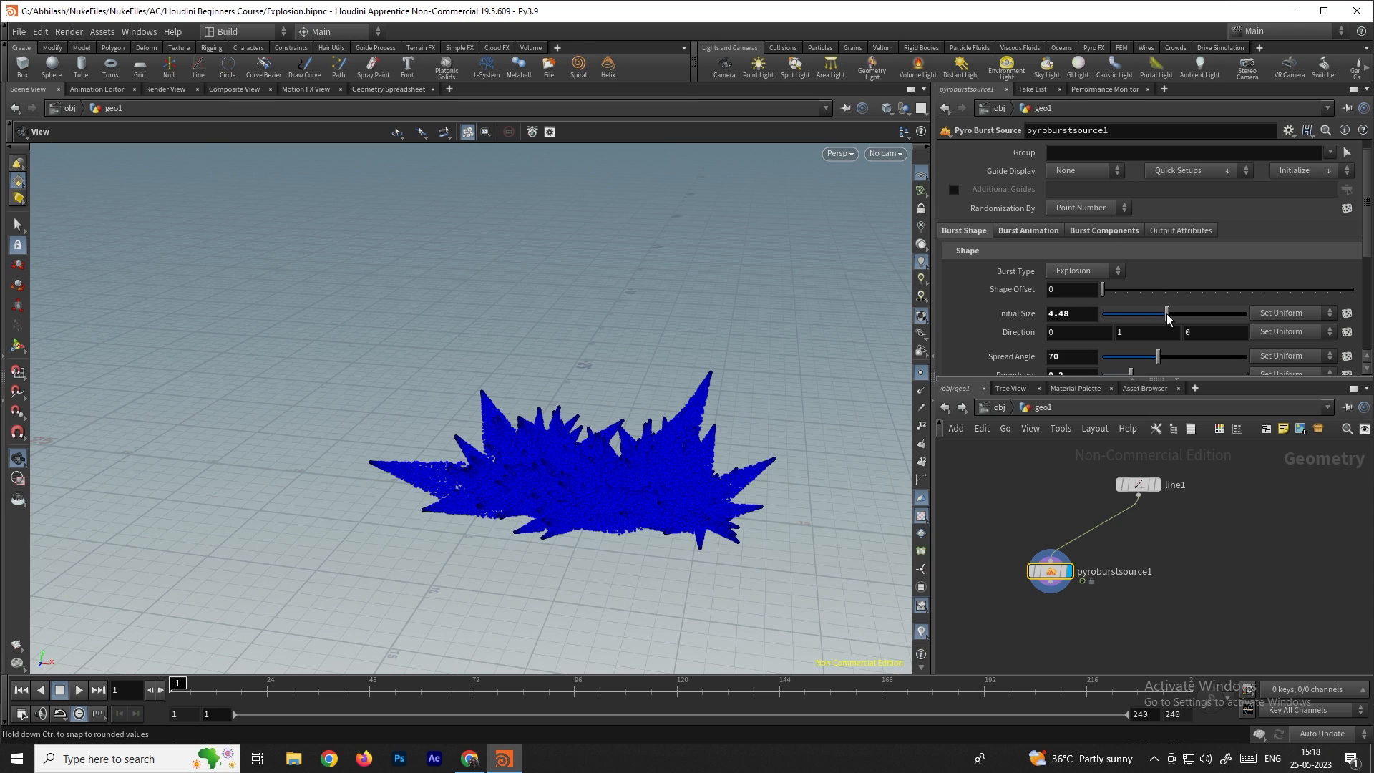
Drive the burst source's start frame with a point attribute adjustment node and set its random range length to 10
left_click(1013, 230)
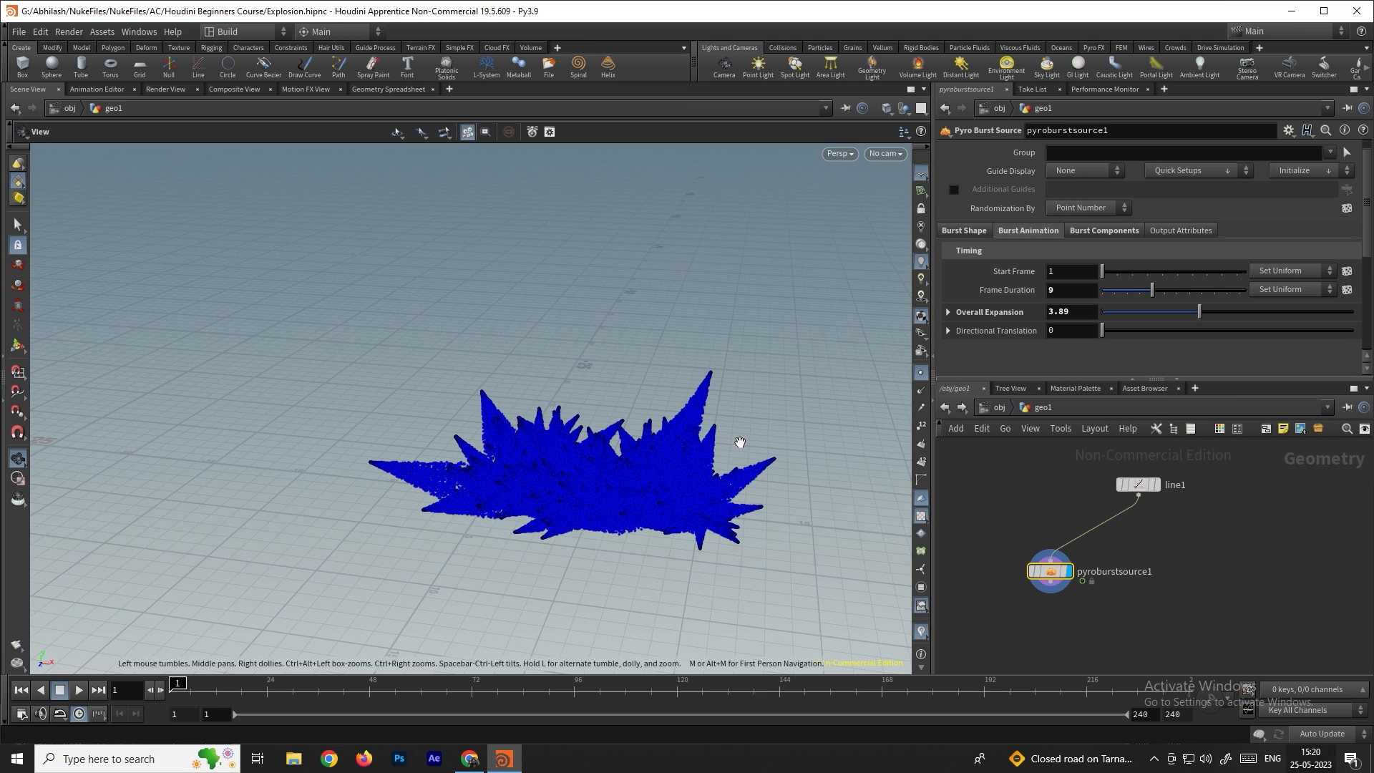
left_click(1347, 276)
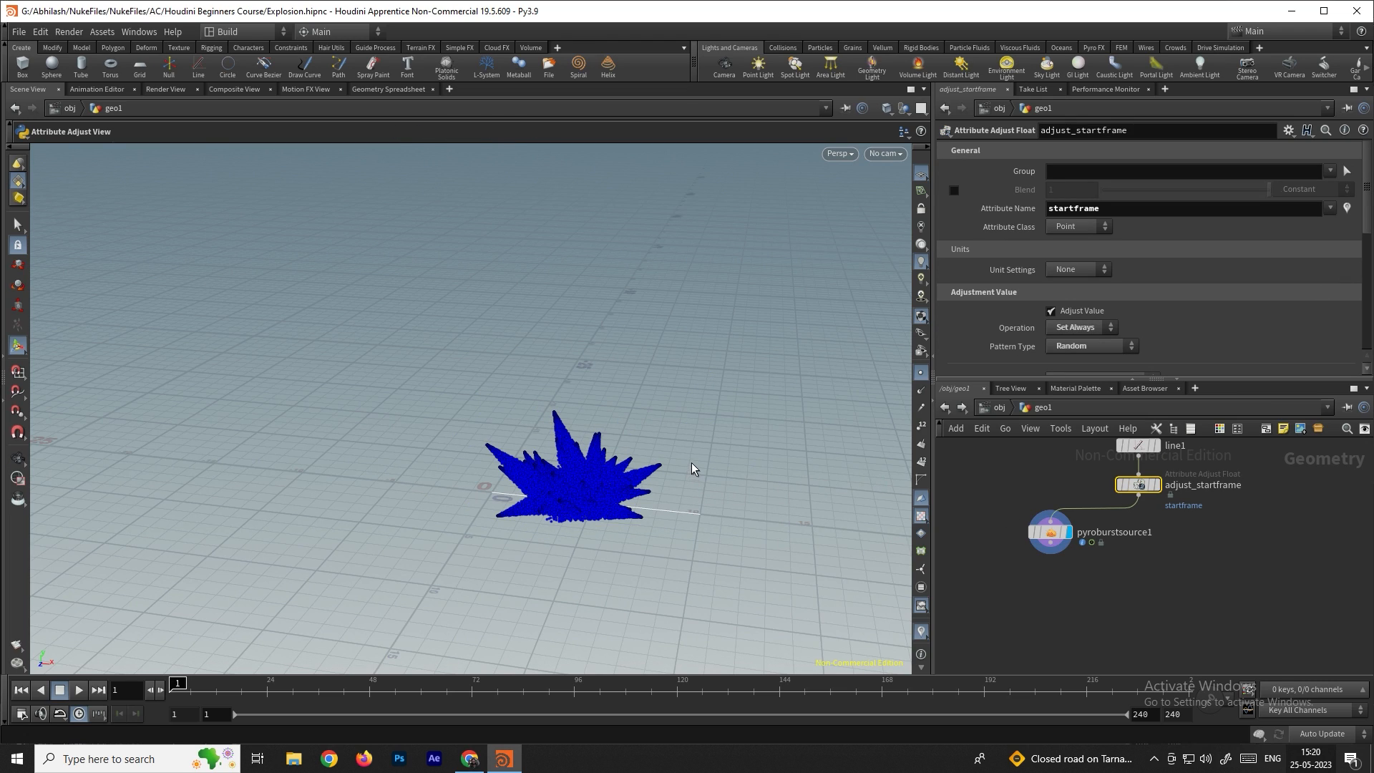
mouse_move(1143, 490)
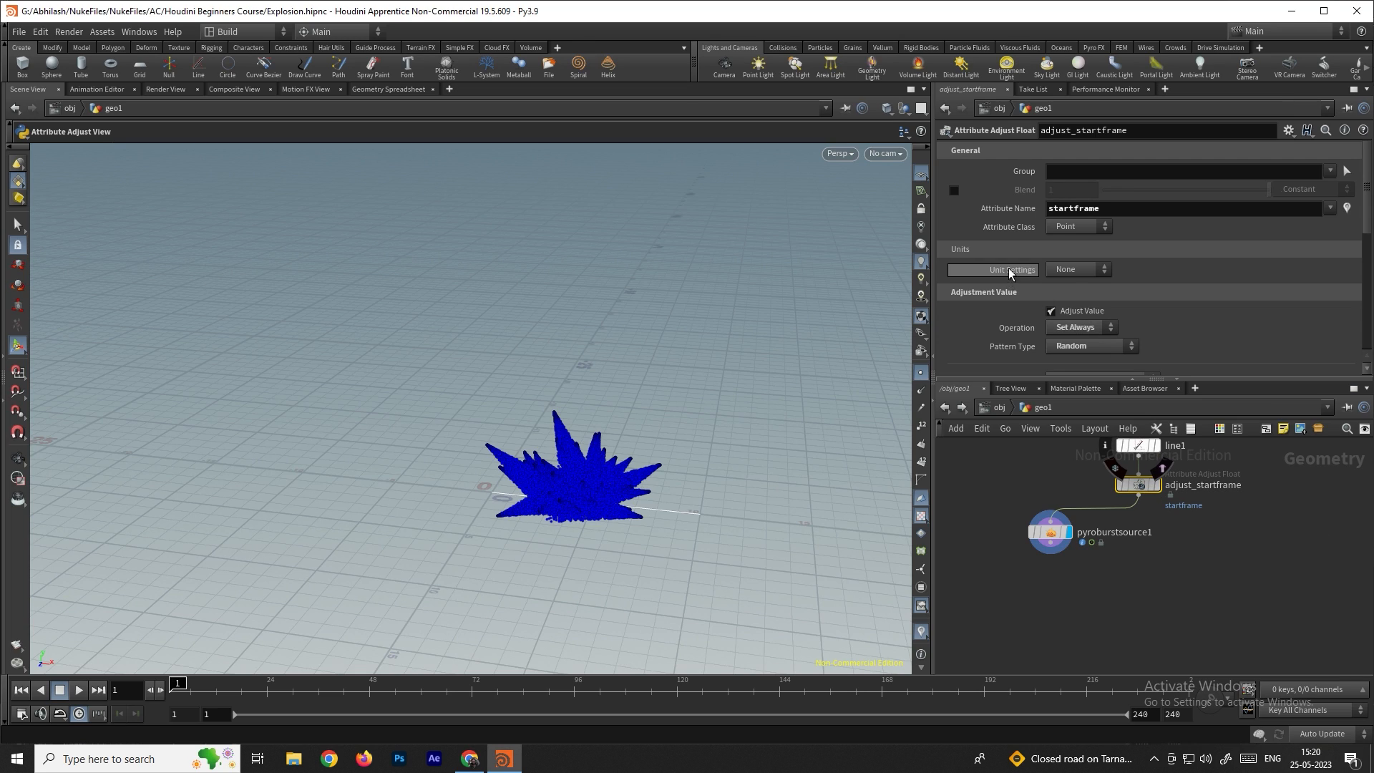
scroll(1008, 267, "down", 2)
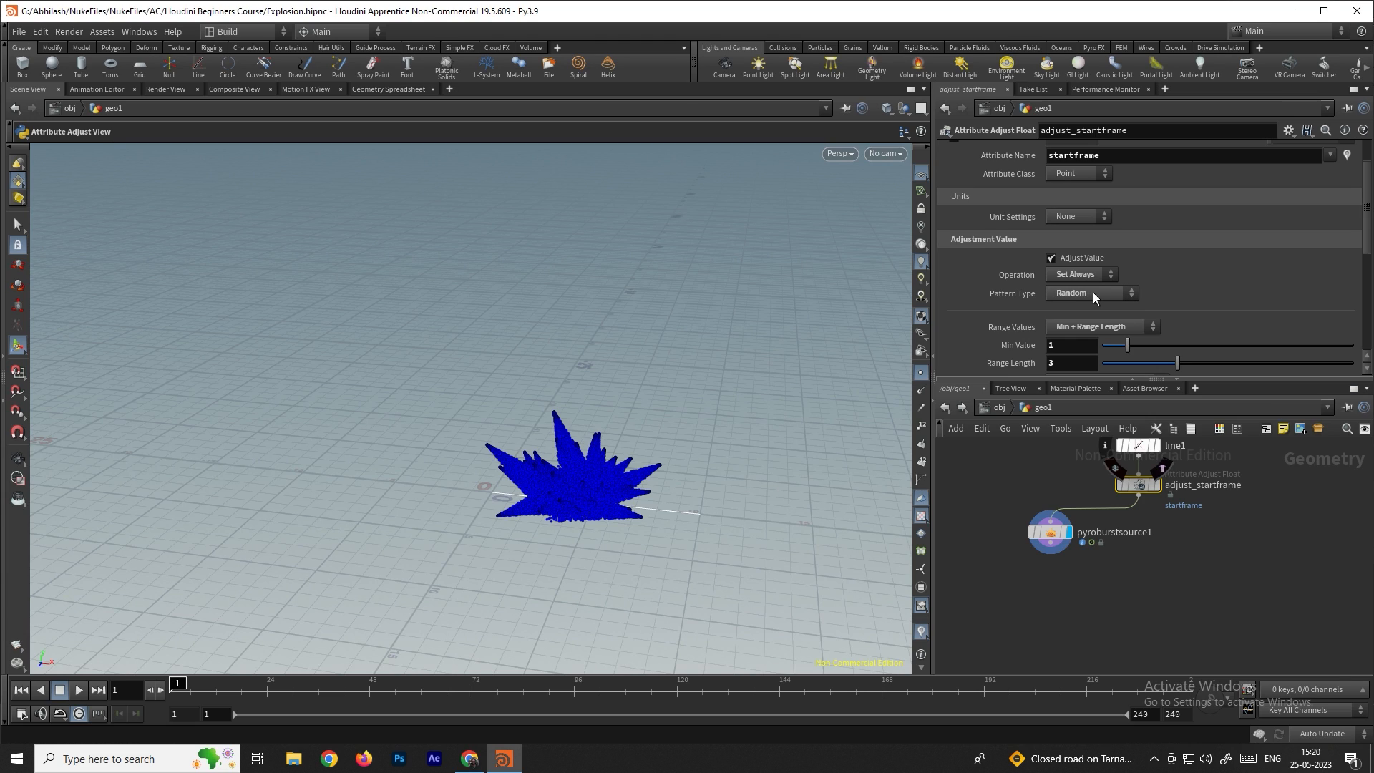
scroll(1065, 297, "down", 2)
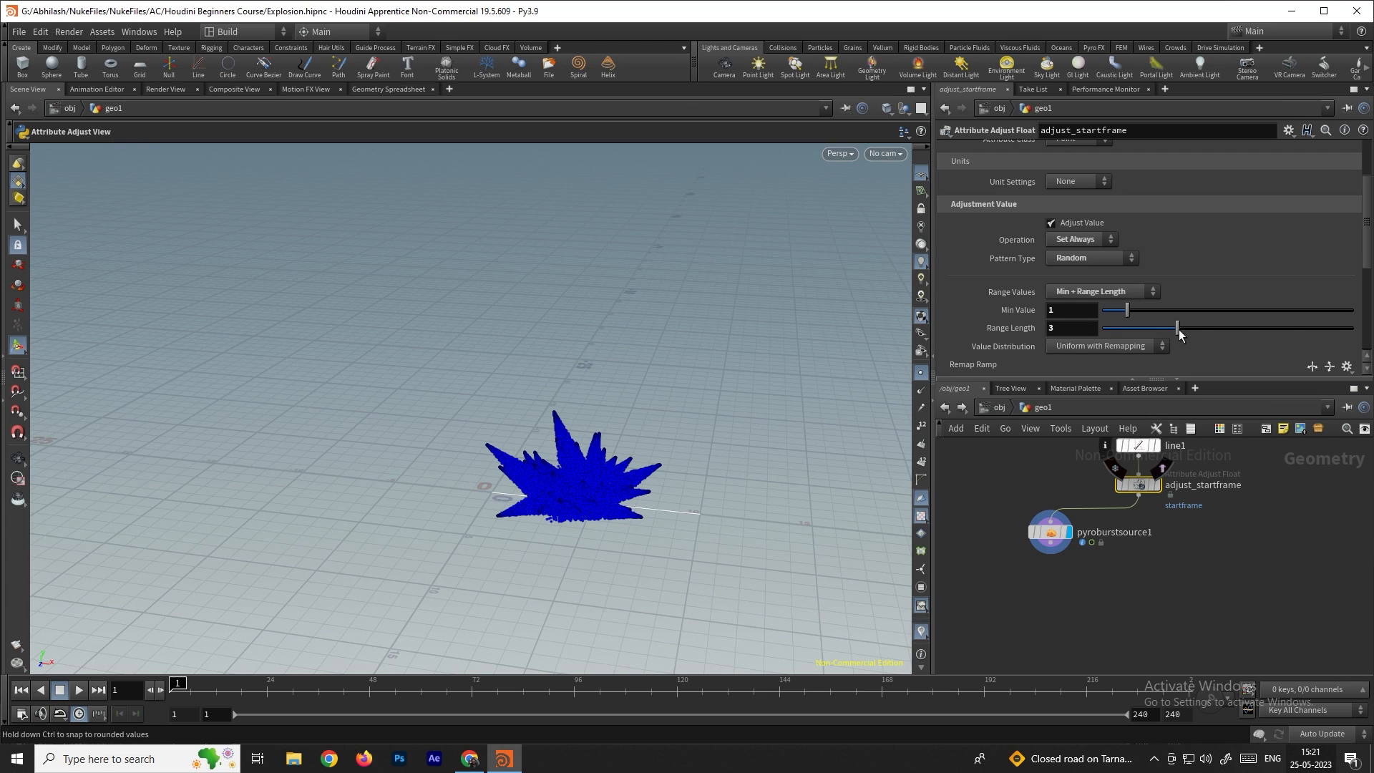
left_click_drag(1180, 328, 1363, 328)
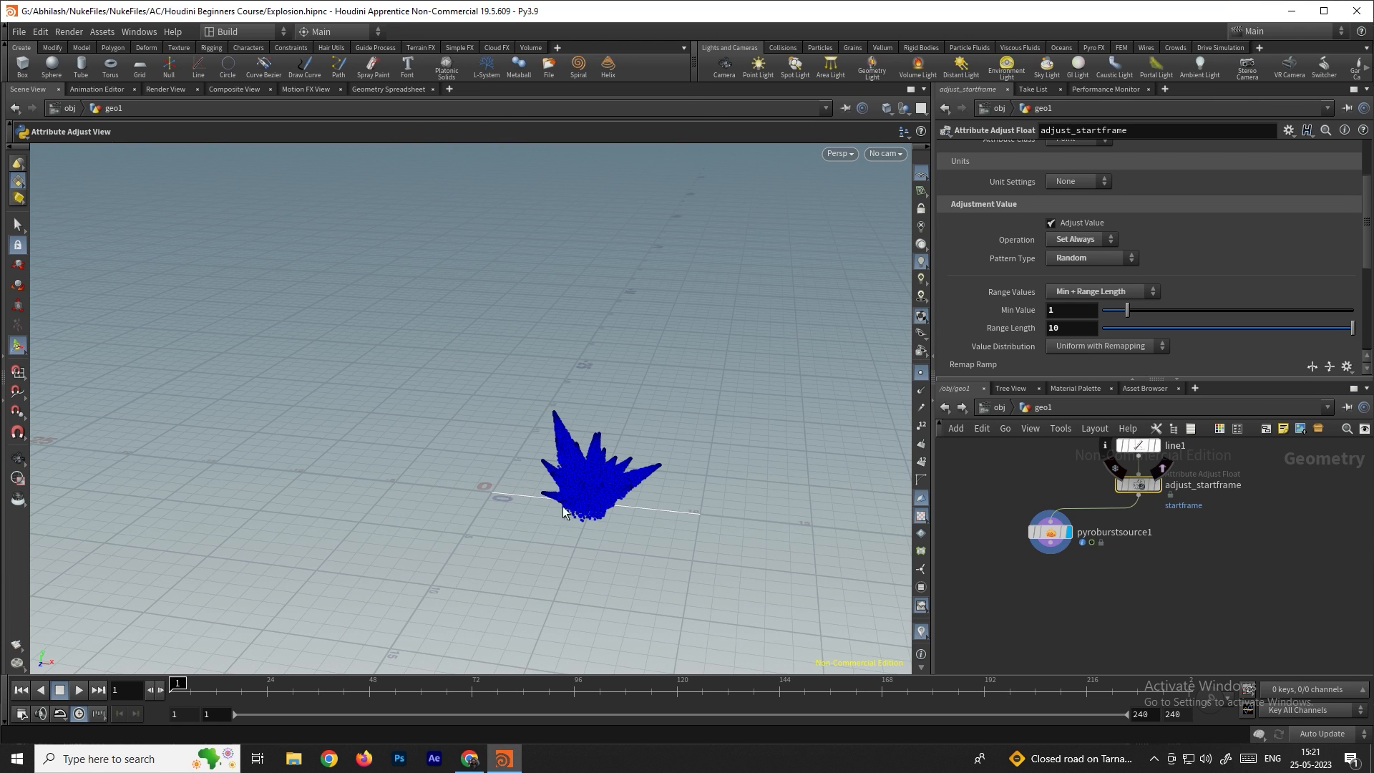
Play the animation from the first frame to check the randomly staggered burst start times
left_click(78, 690)
key("Escape")
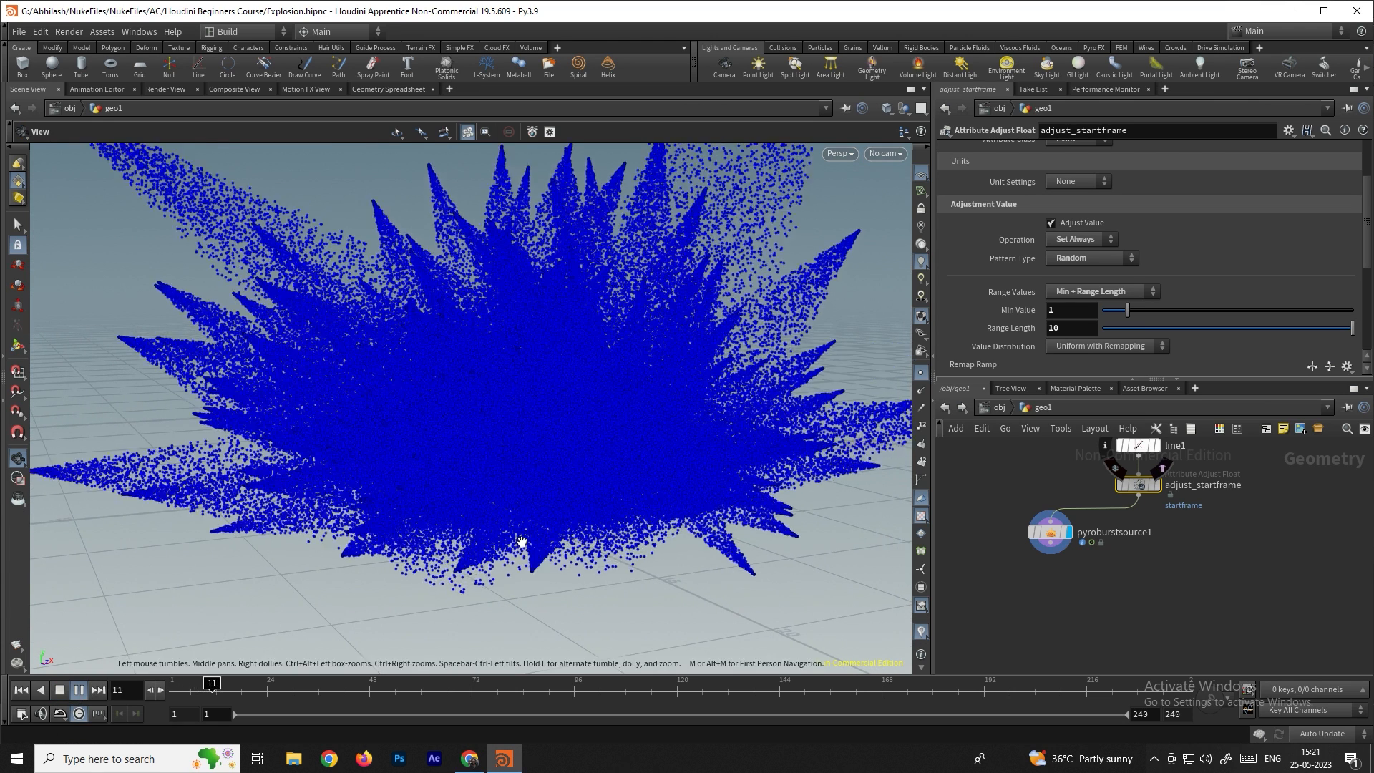
left_click(78, 690)
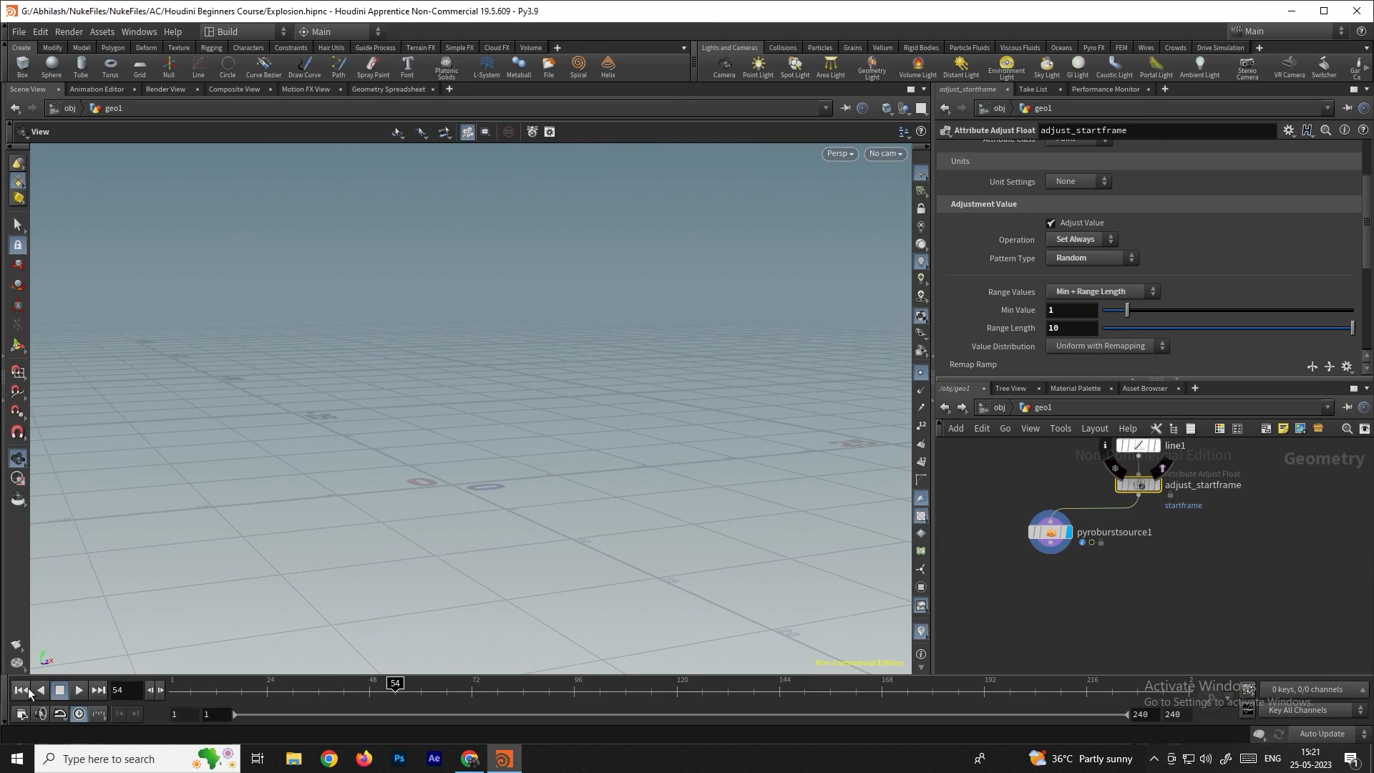
left_click(22, 690)
left_click(79, 690)
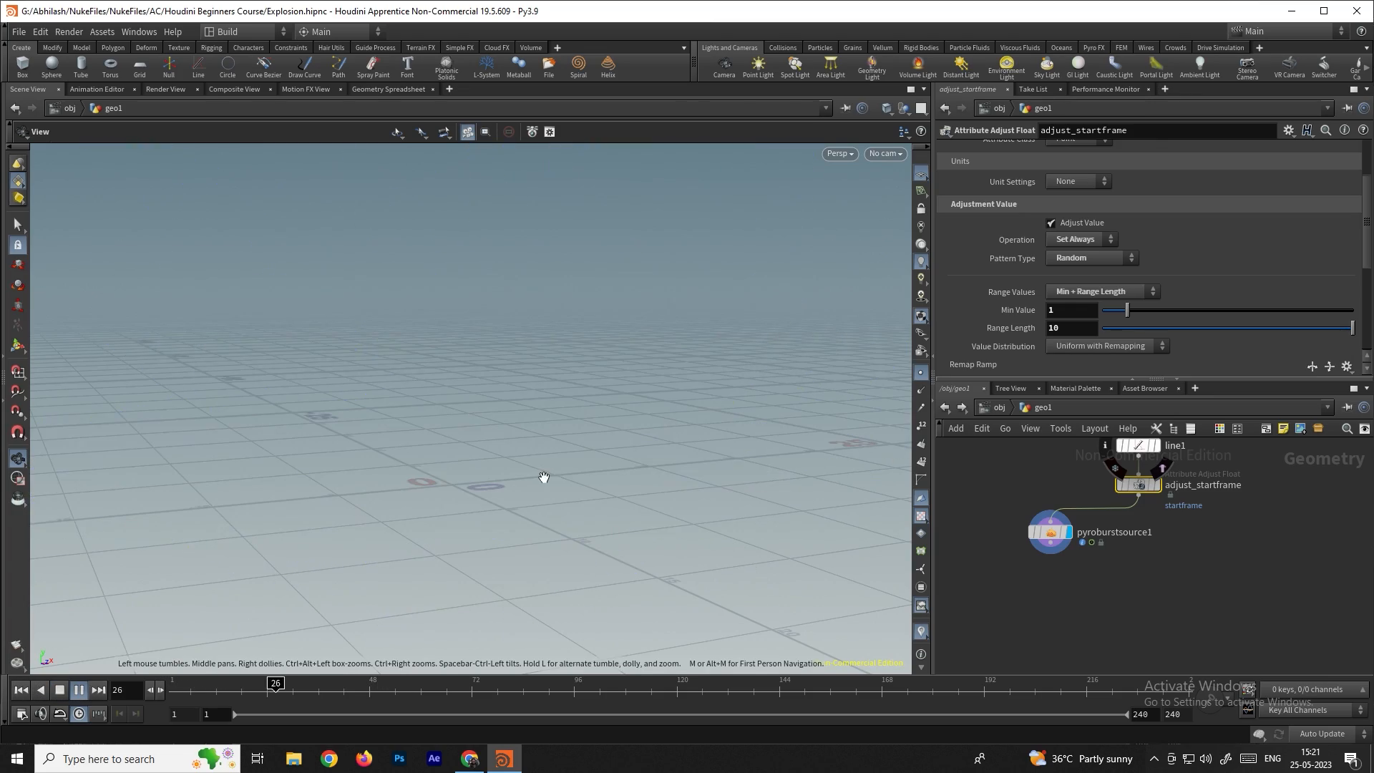
key("Up")
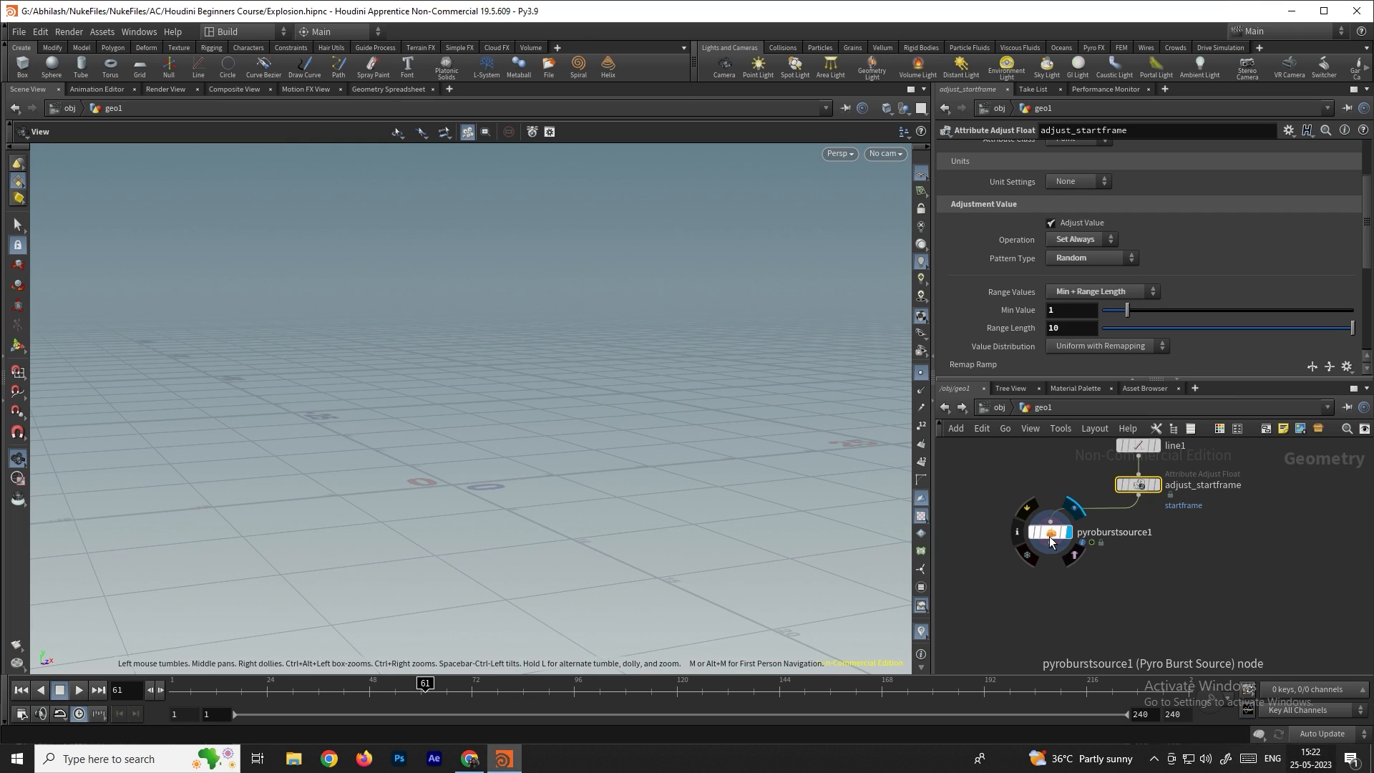
Add a Volume Rasterize Attributes node after the burst source through its quick setup and include v in the rasterized attributes
left_click(1049, 535)
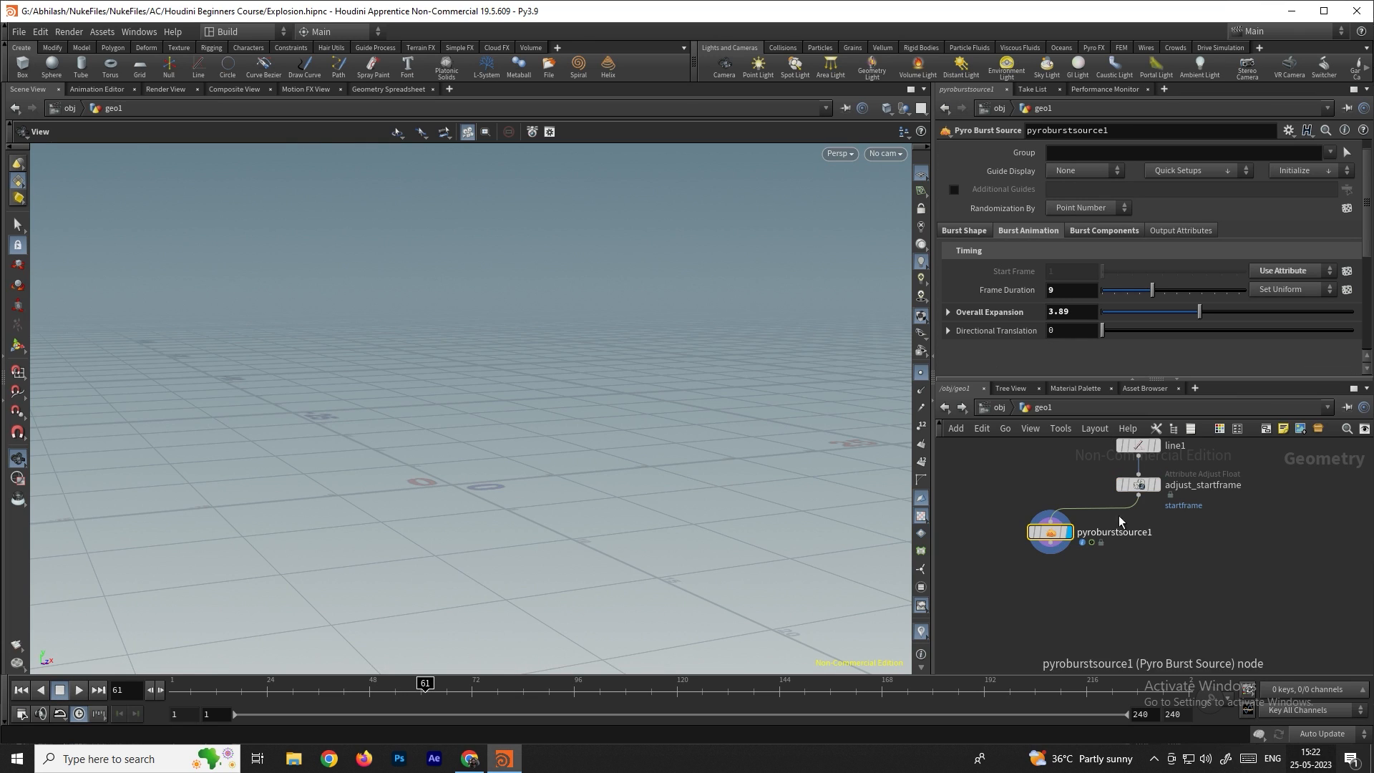
left_click(1186, 174)
left_click(1184, 256)
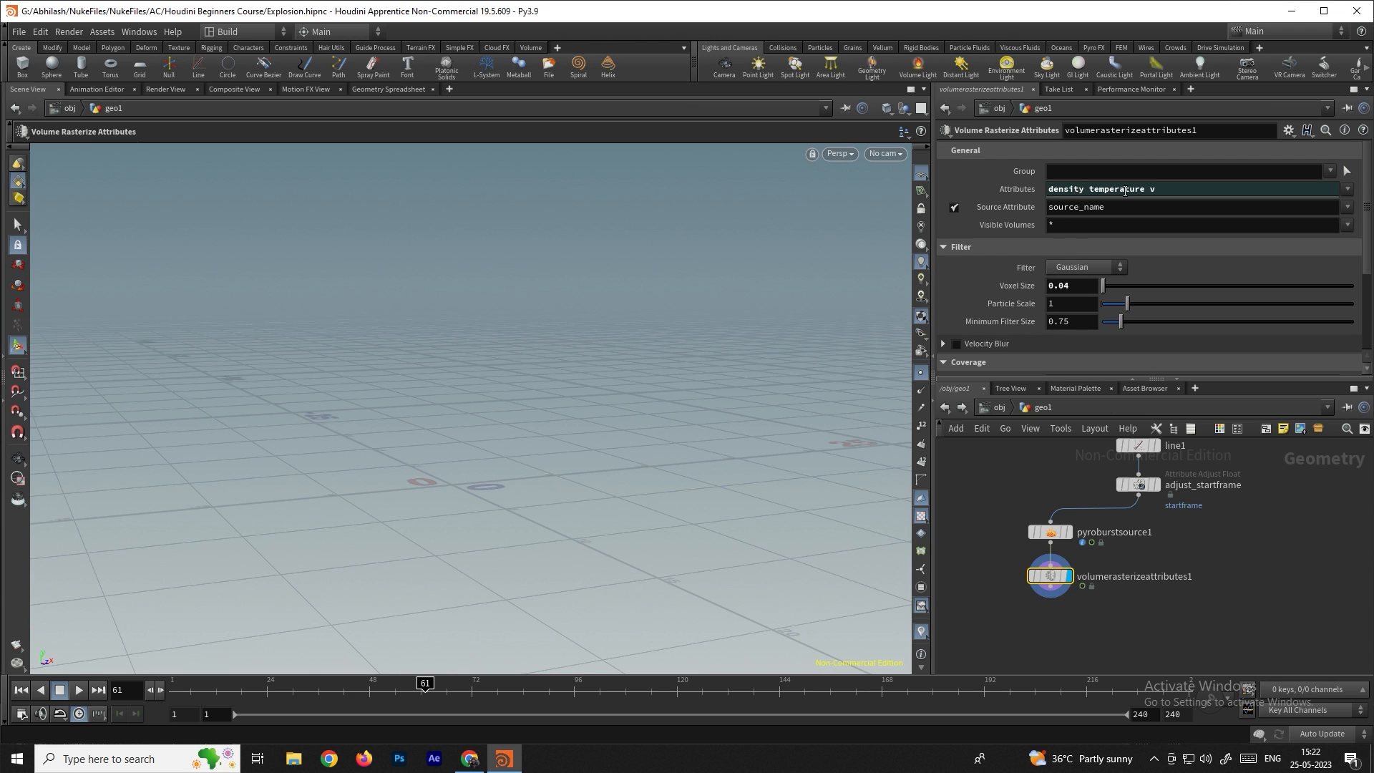
type("v")
Add a third pyro source to the burst source's components, enable its creation and assign it the Burn attribute
left_click(1051, 533)
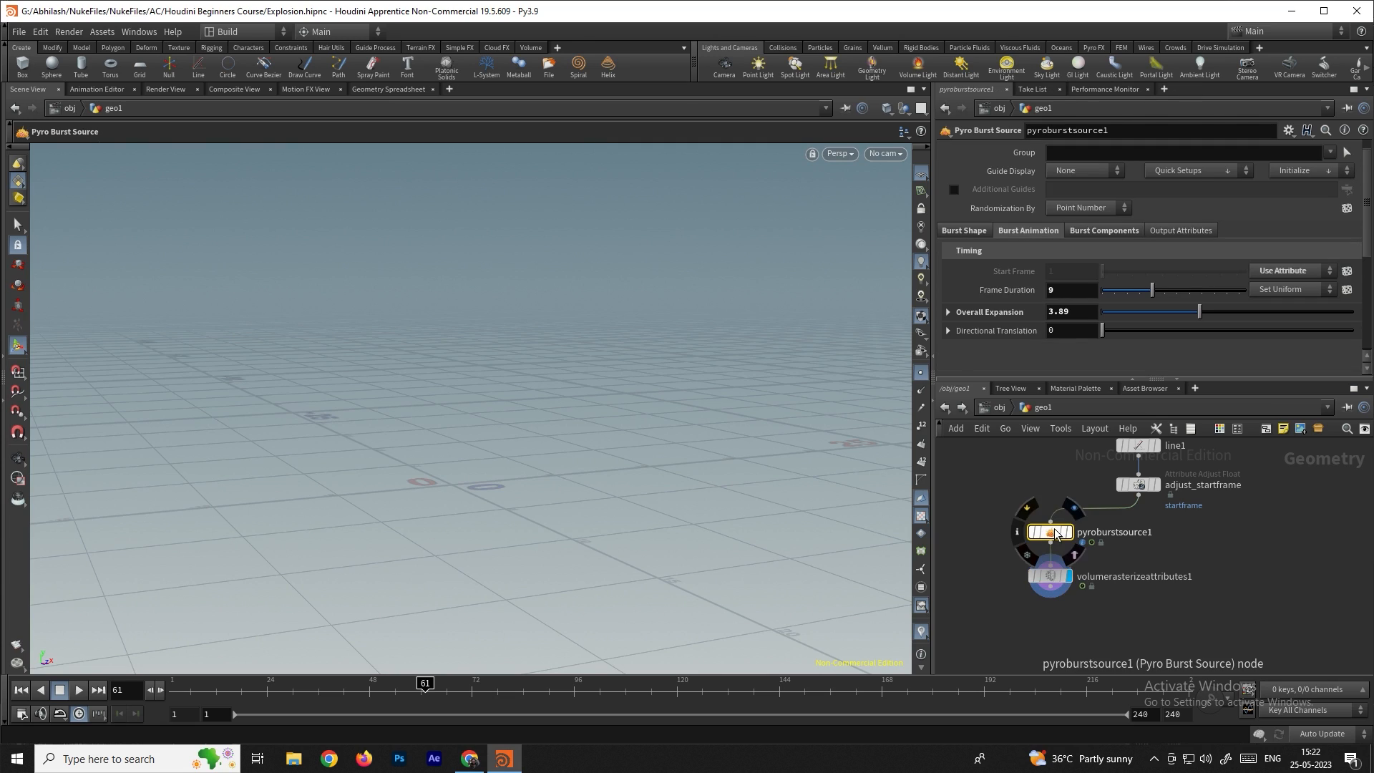
left_click(1100, 230)
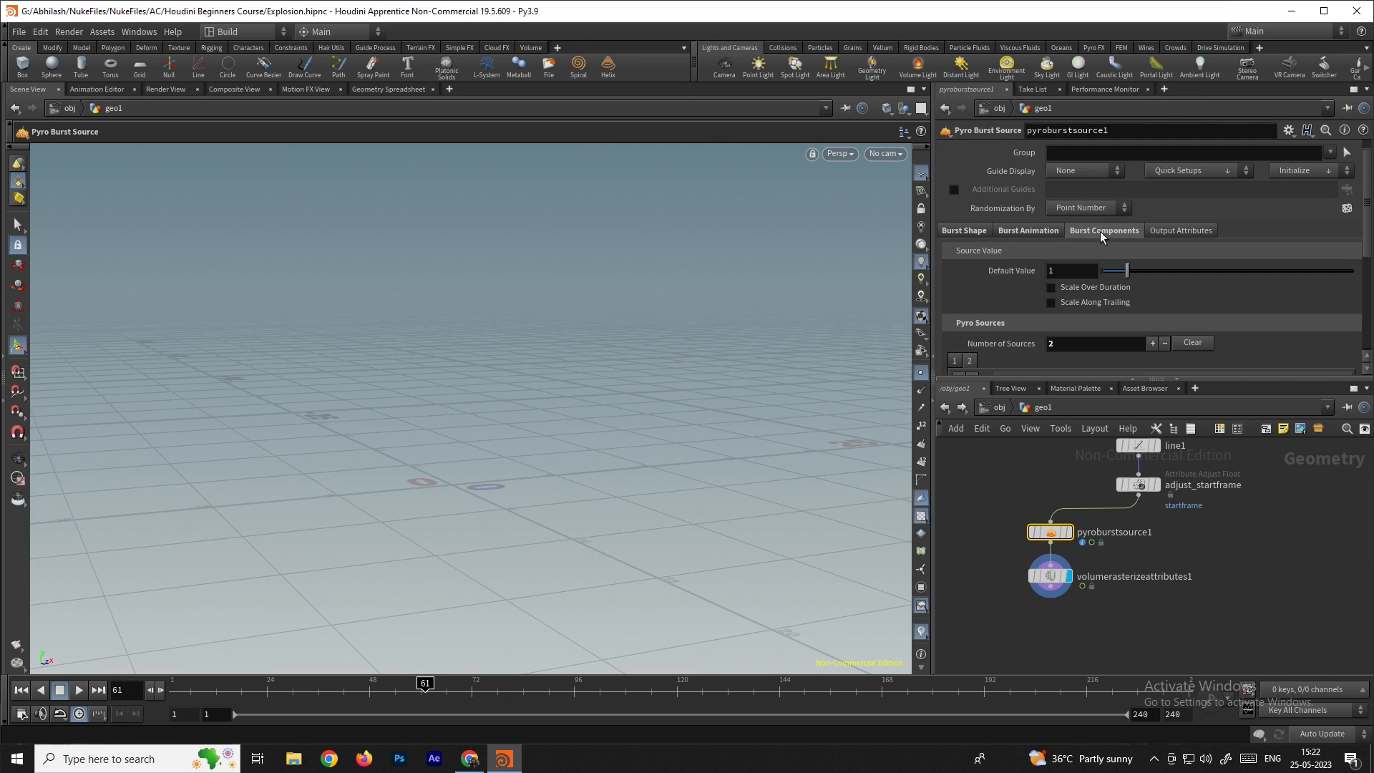
scroll(989, 290, "down", 2)
scroll(990, 291, "down", 2)
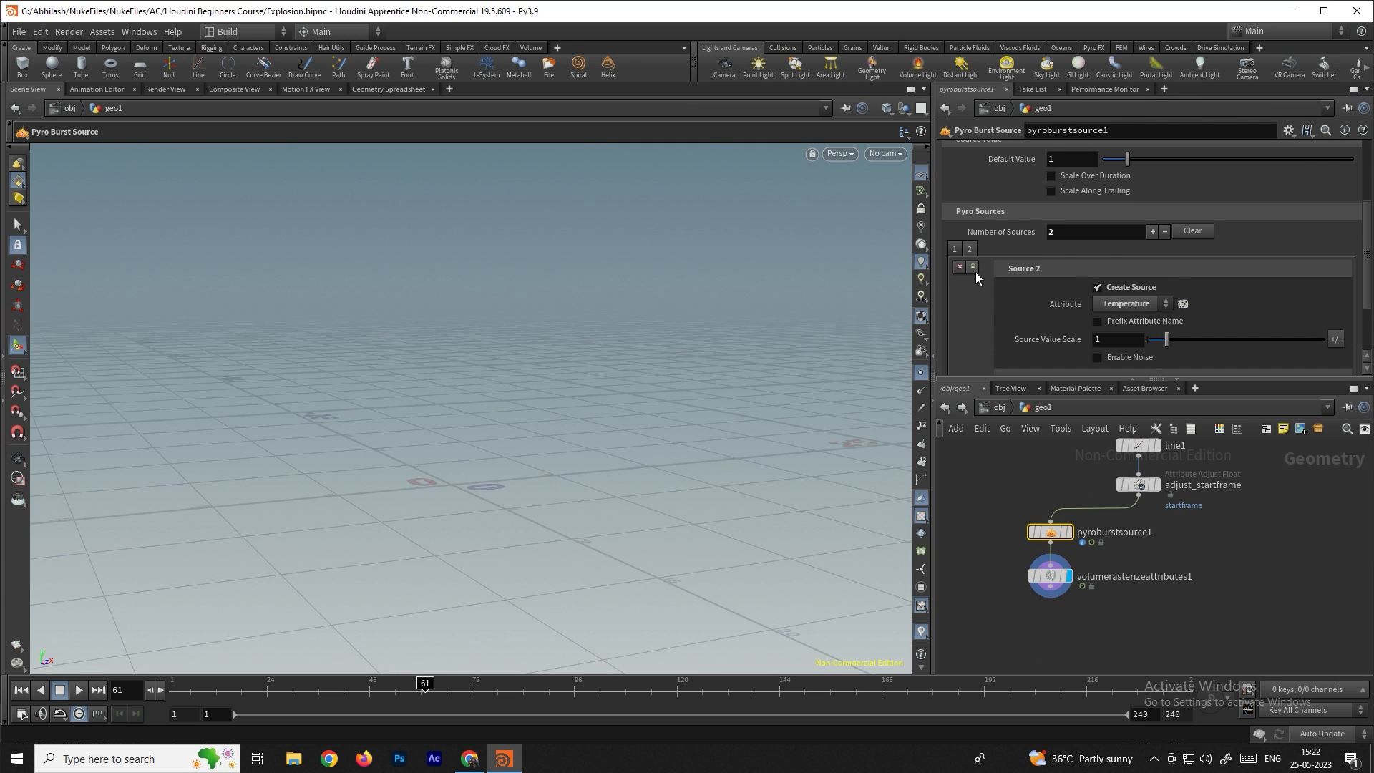
left_click(1152, 231)
left_click(1110, 286)
left_click(1126, 302)
left_click(1129, 363)
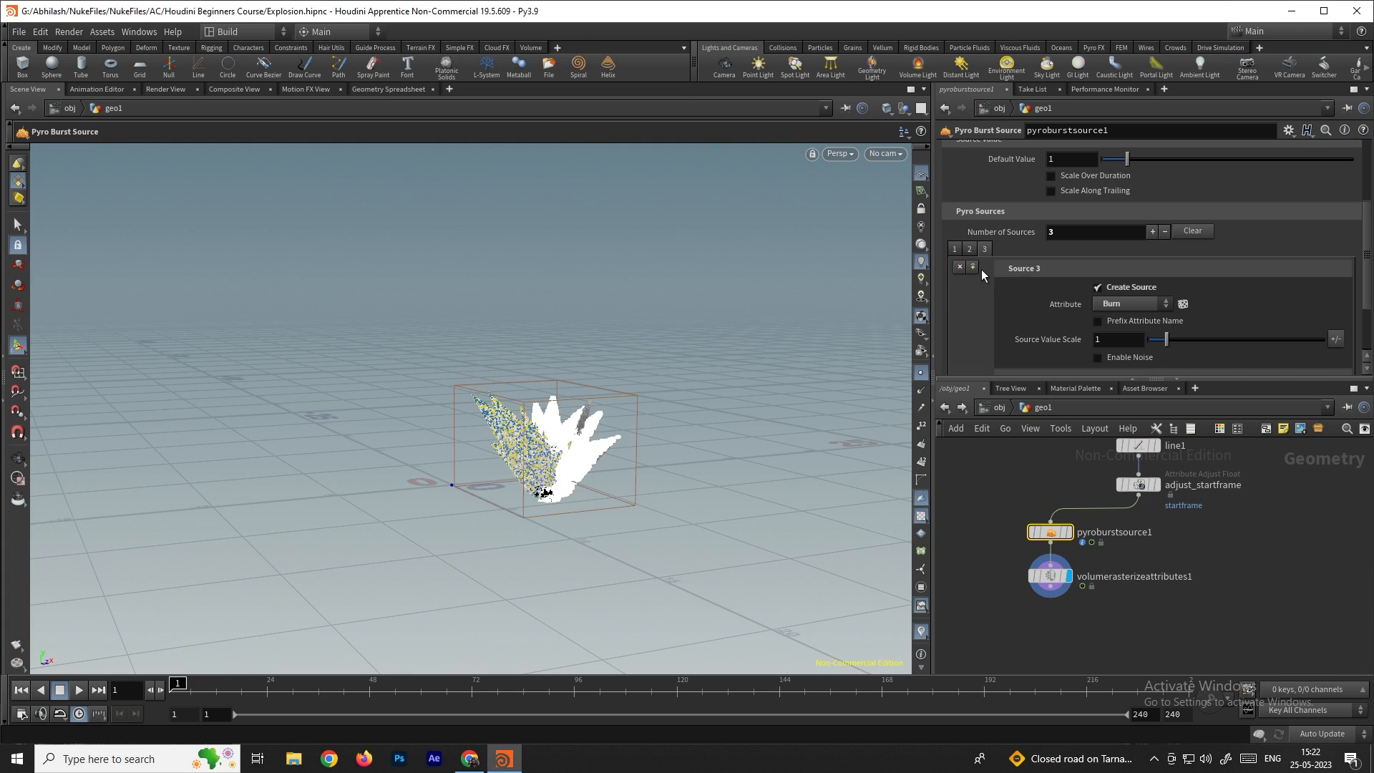
Add a fourth pyro source, enable its creation and assign it the Divergence attribute
left_click(1153, 231)
left_click(1120, 286)
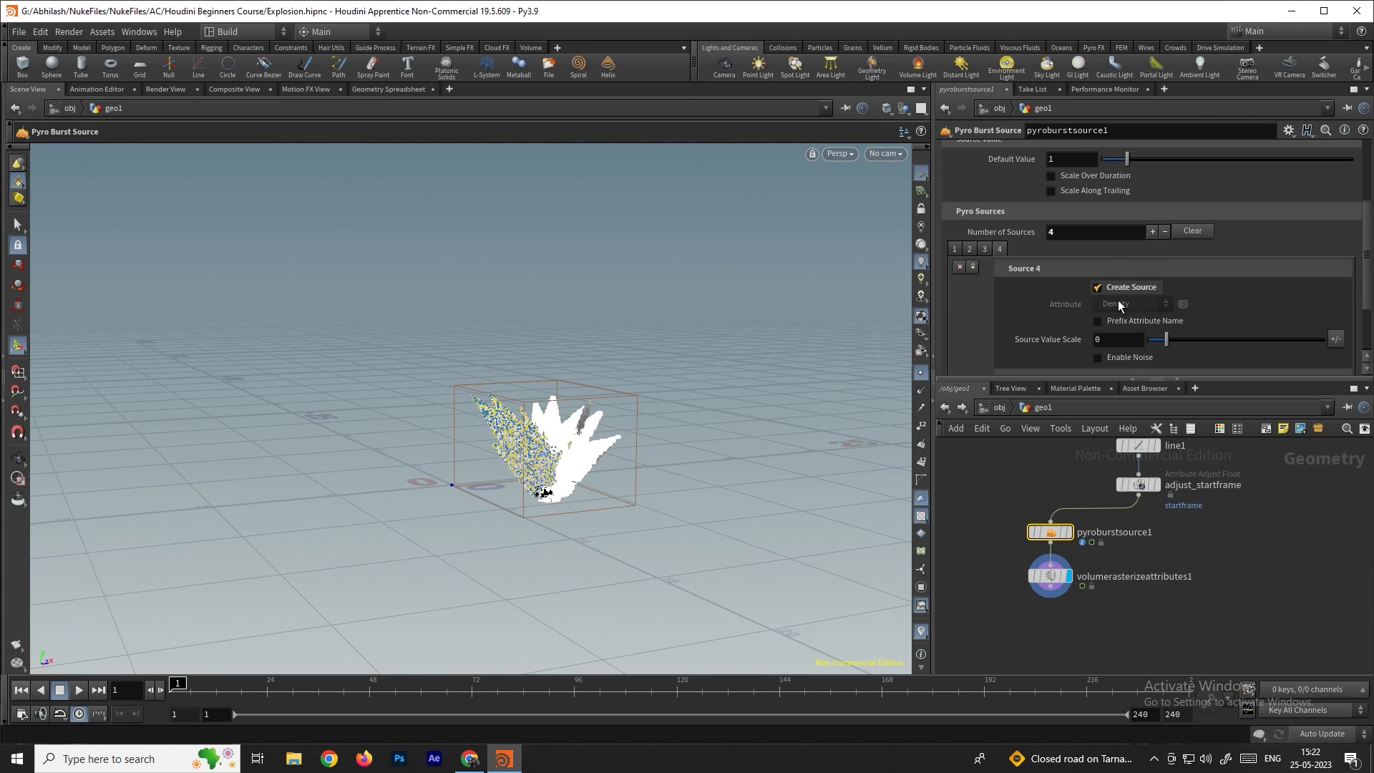
left_click(1123, 304)
left_click(1132, 346)
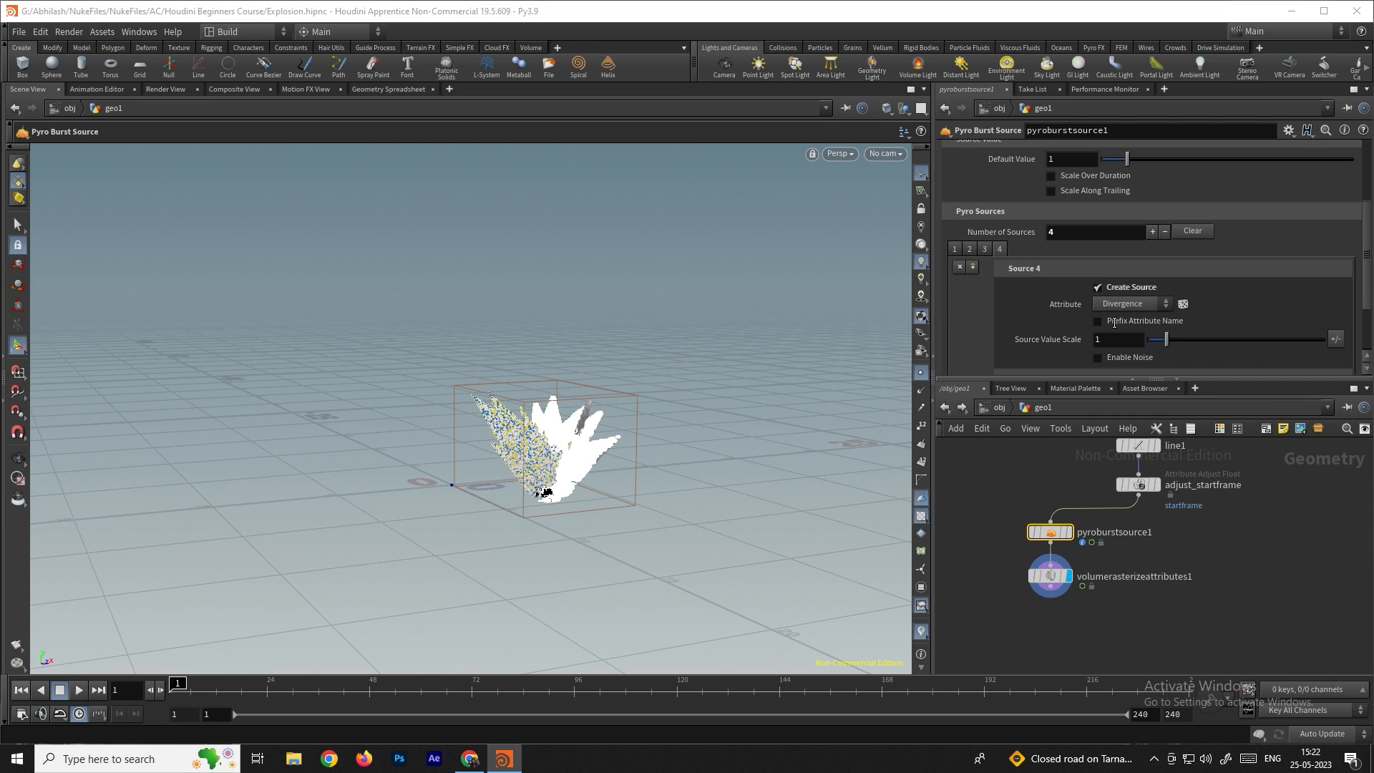
Scale the burst source value along trailing and add velocity noise with amplitude 1.74 and size 0.2
left_click(1083, 191)
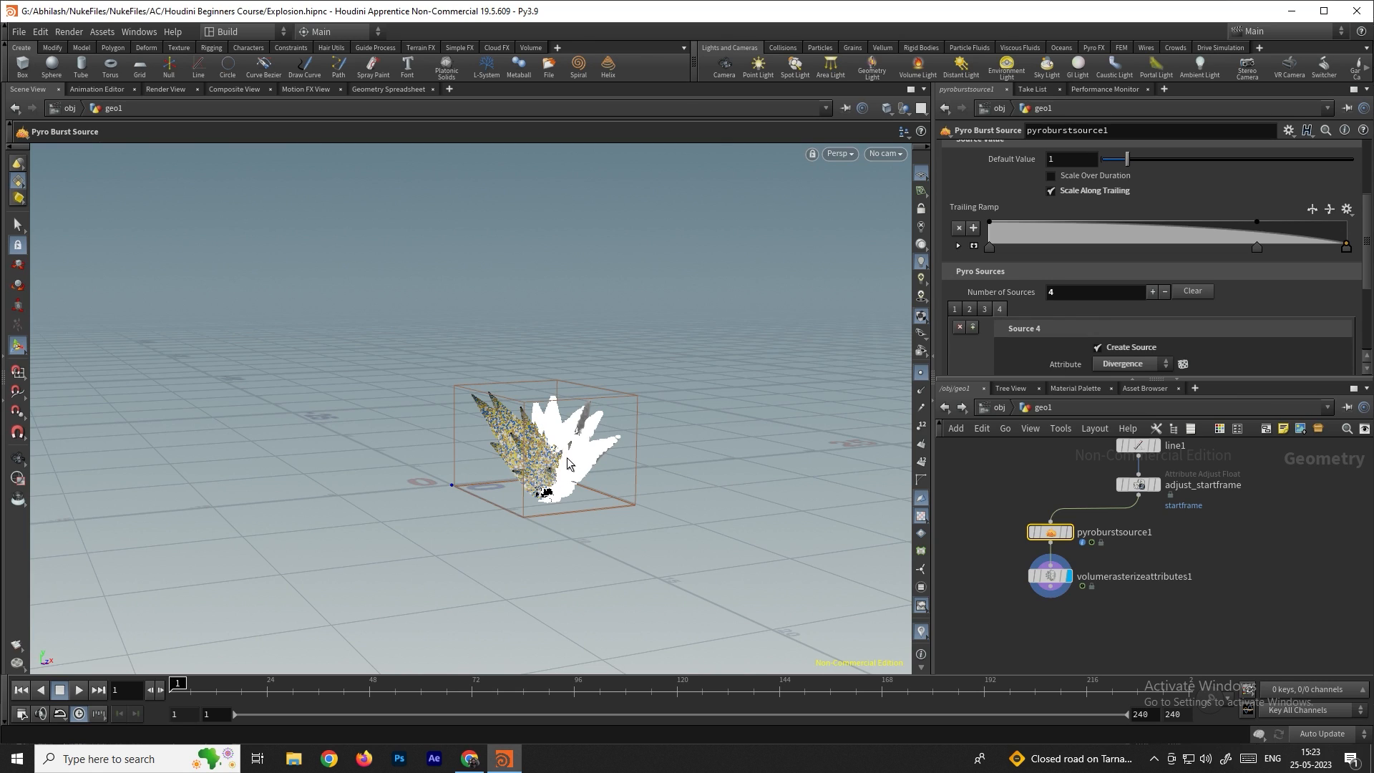
scroll(1138, 235, "up", 3)
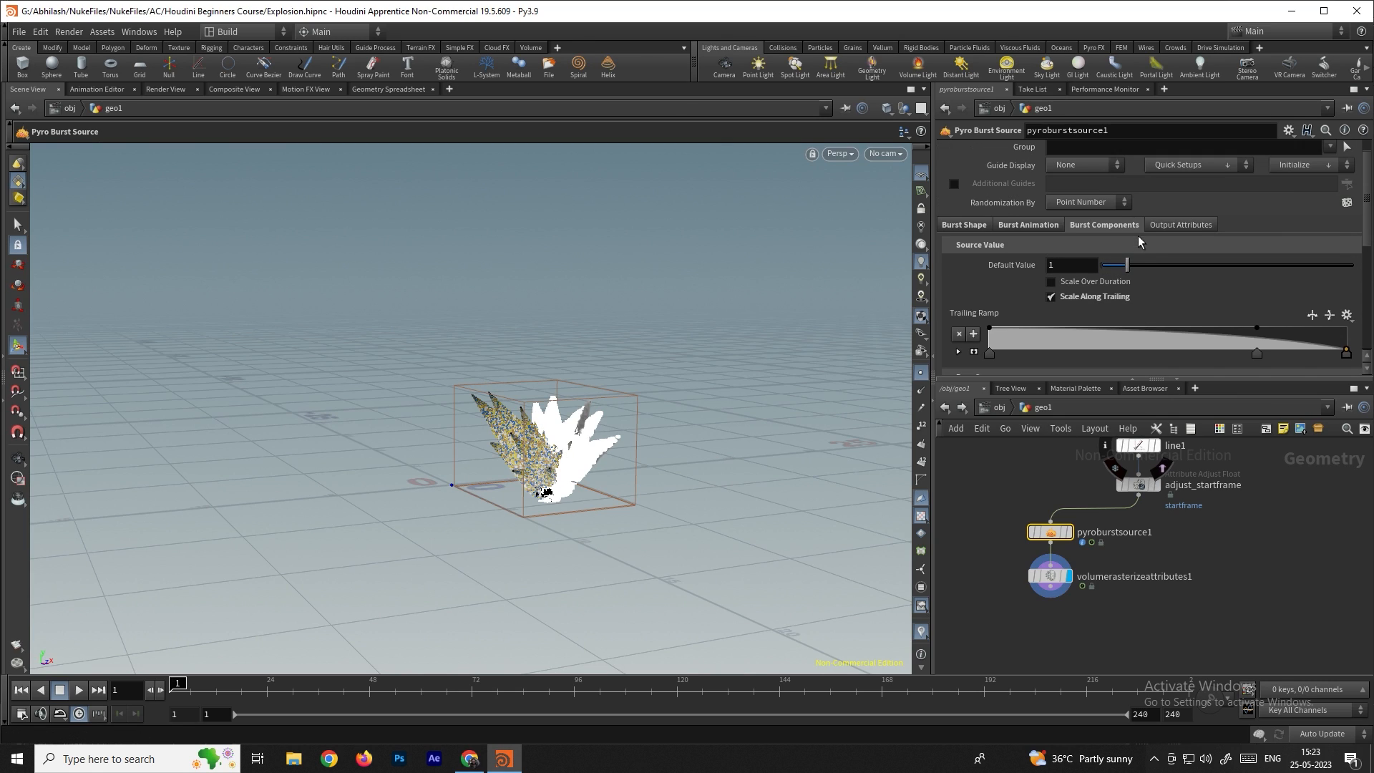
left_click(1178, 226)
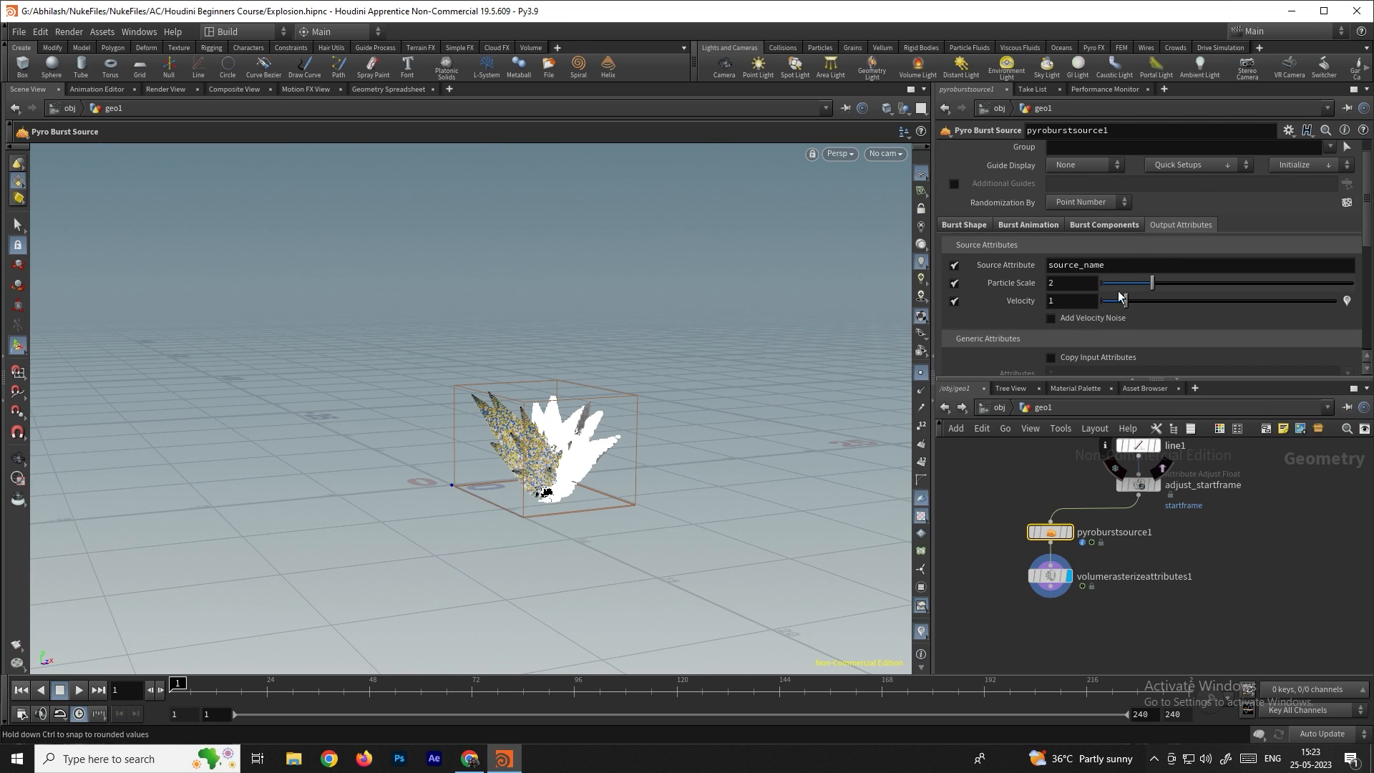
left_click(1066, 321)
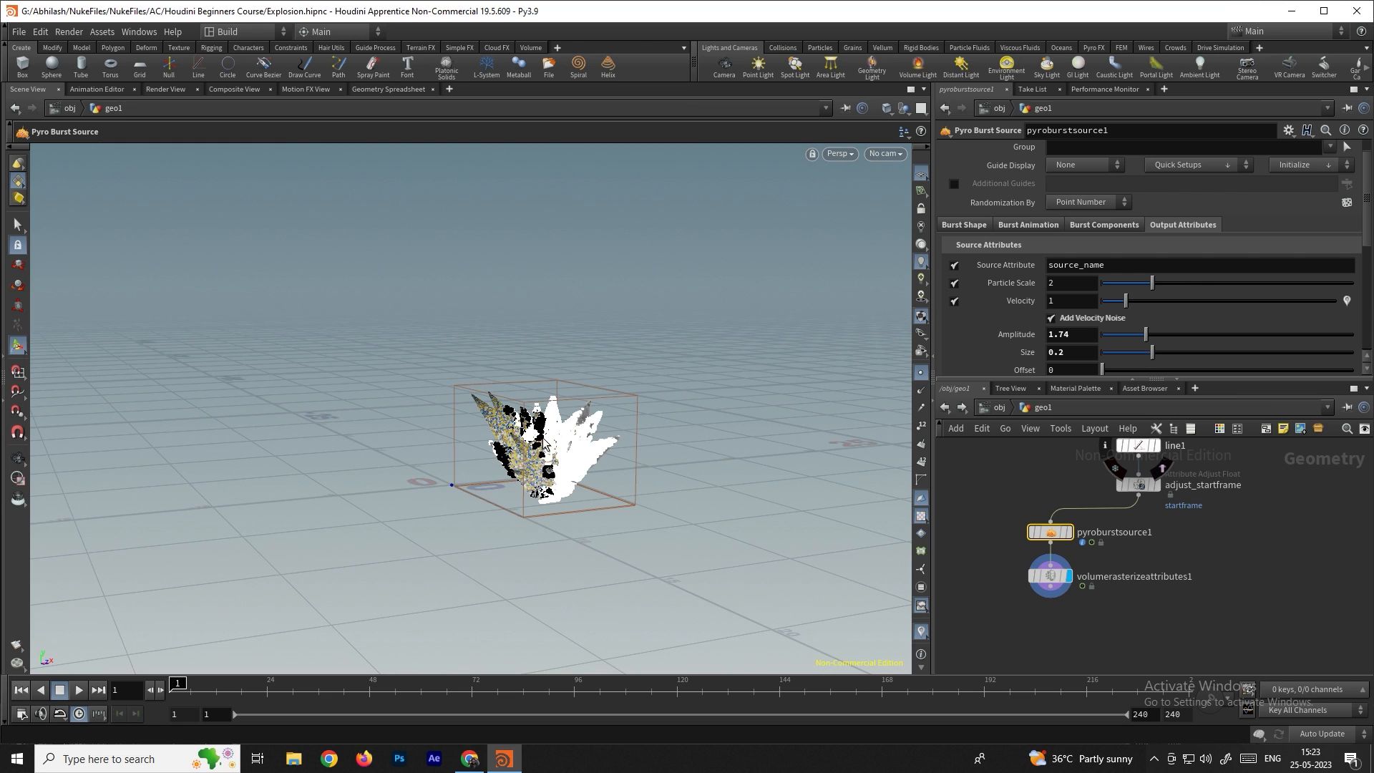
Add a Pyro Solver after the volume rasterize node, display it and view the resulting fire in the viewport
scroll(1079, 565, "up", 3)
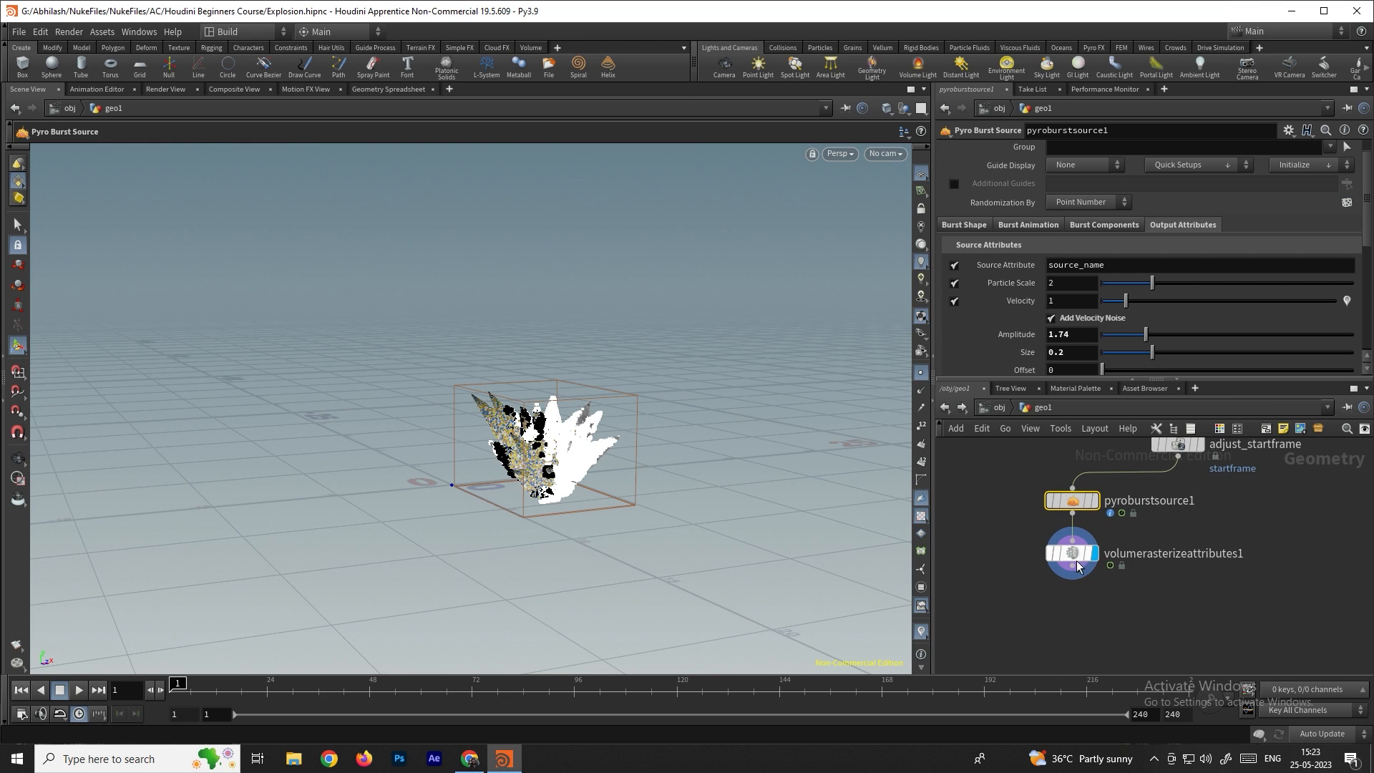
left_click(1073, 556)
key("Tab")
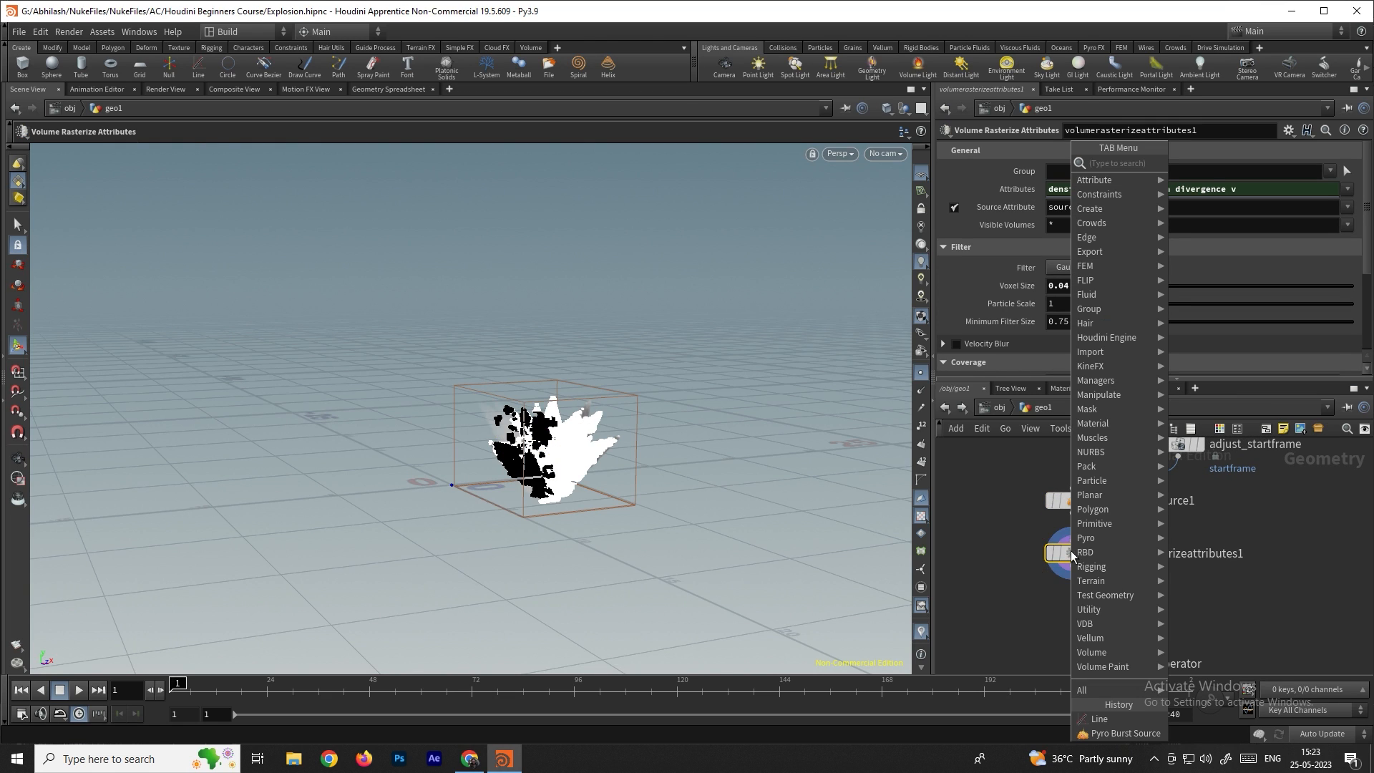
type("pyro")
key("Return")
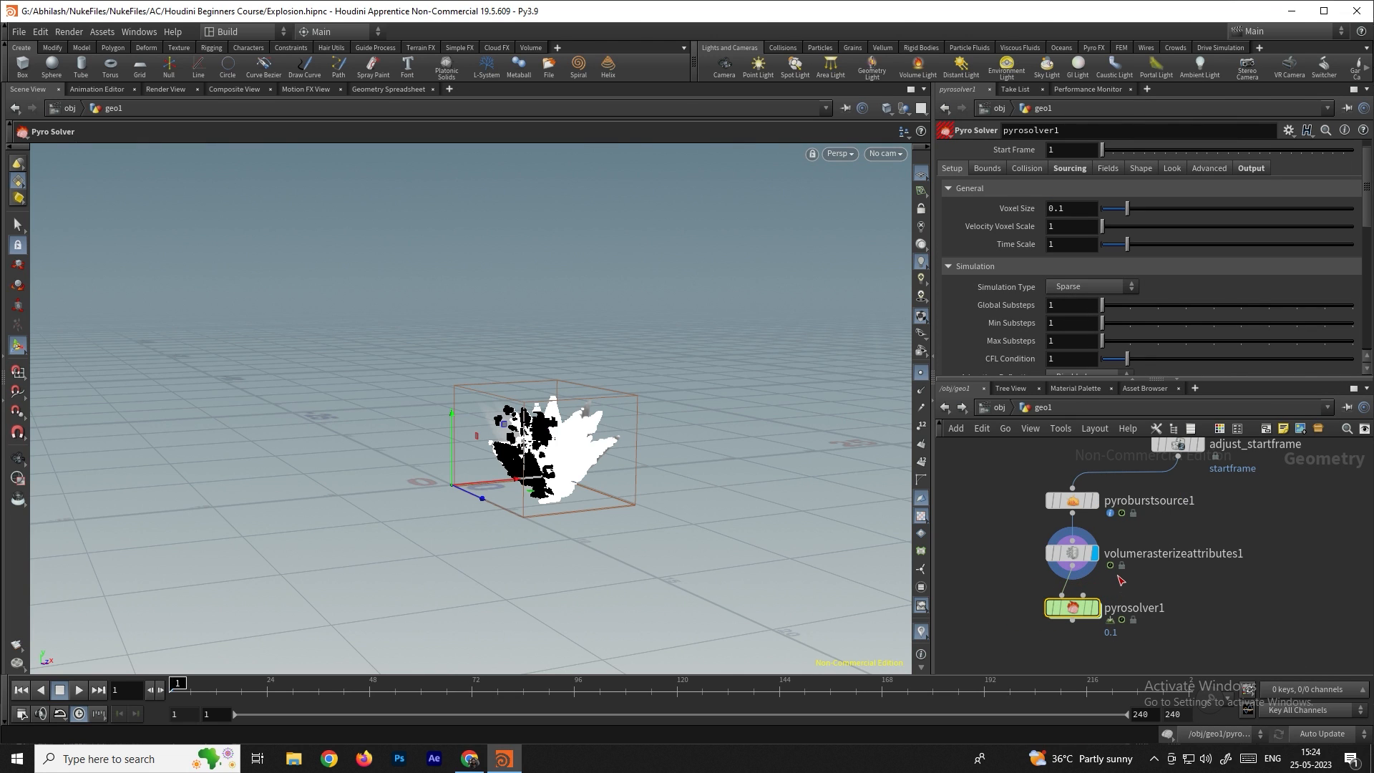
left_click(1095, 608)
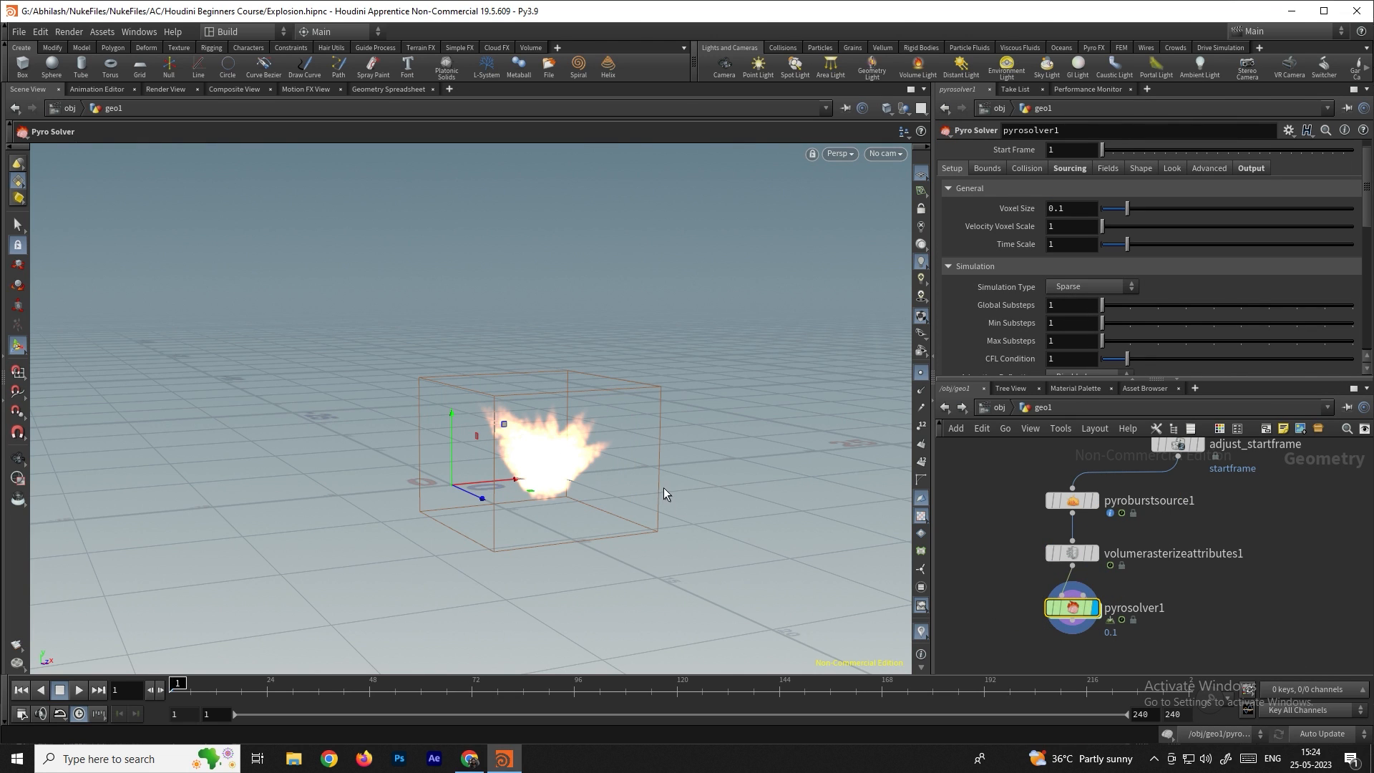
key("Escape")
left_click_drag(591, 516, 544, 458)
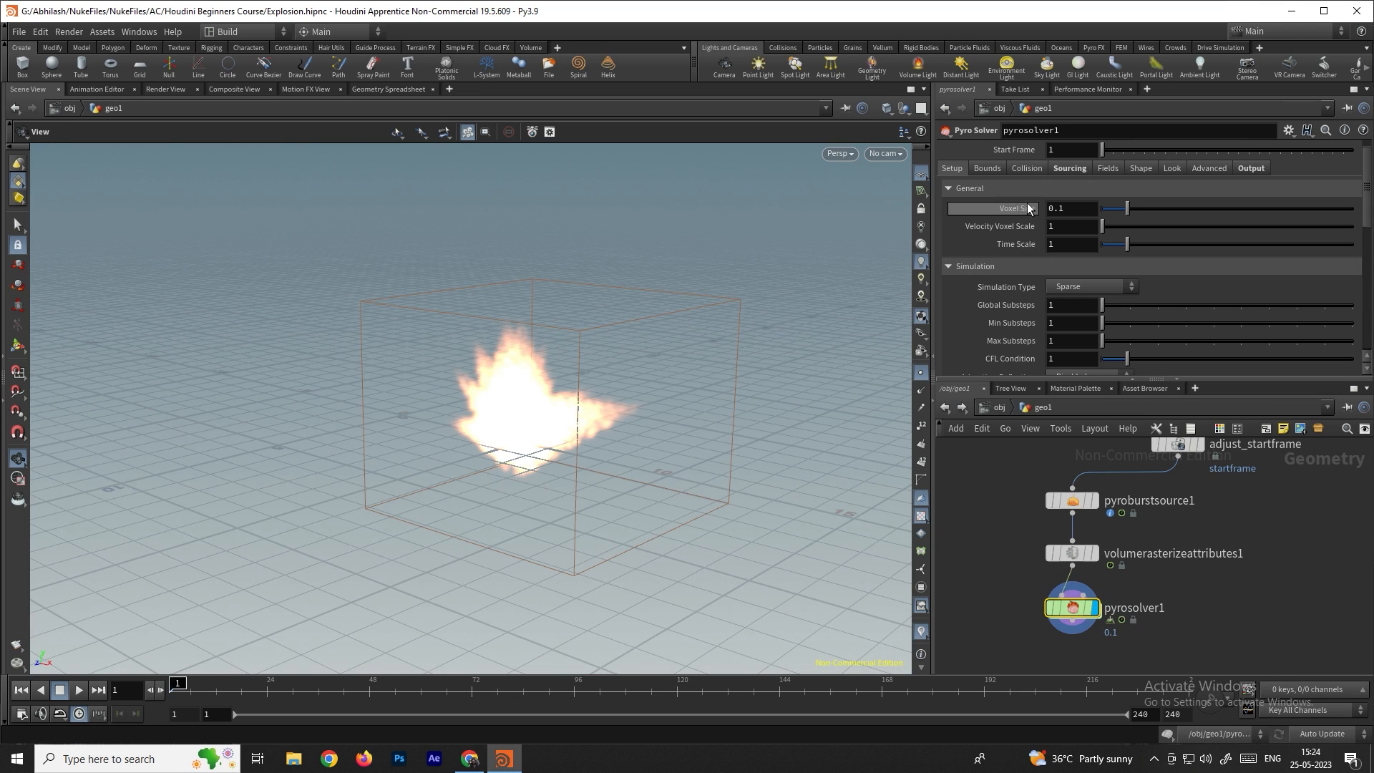
Add a fifth source to the Pyro Solver's sourcing with divergence as both source volume and target field, and inspect the result
left_click(1071, 168)
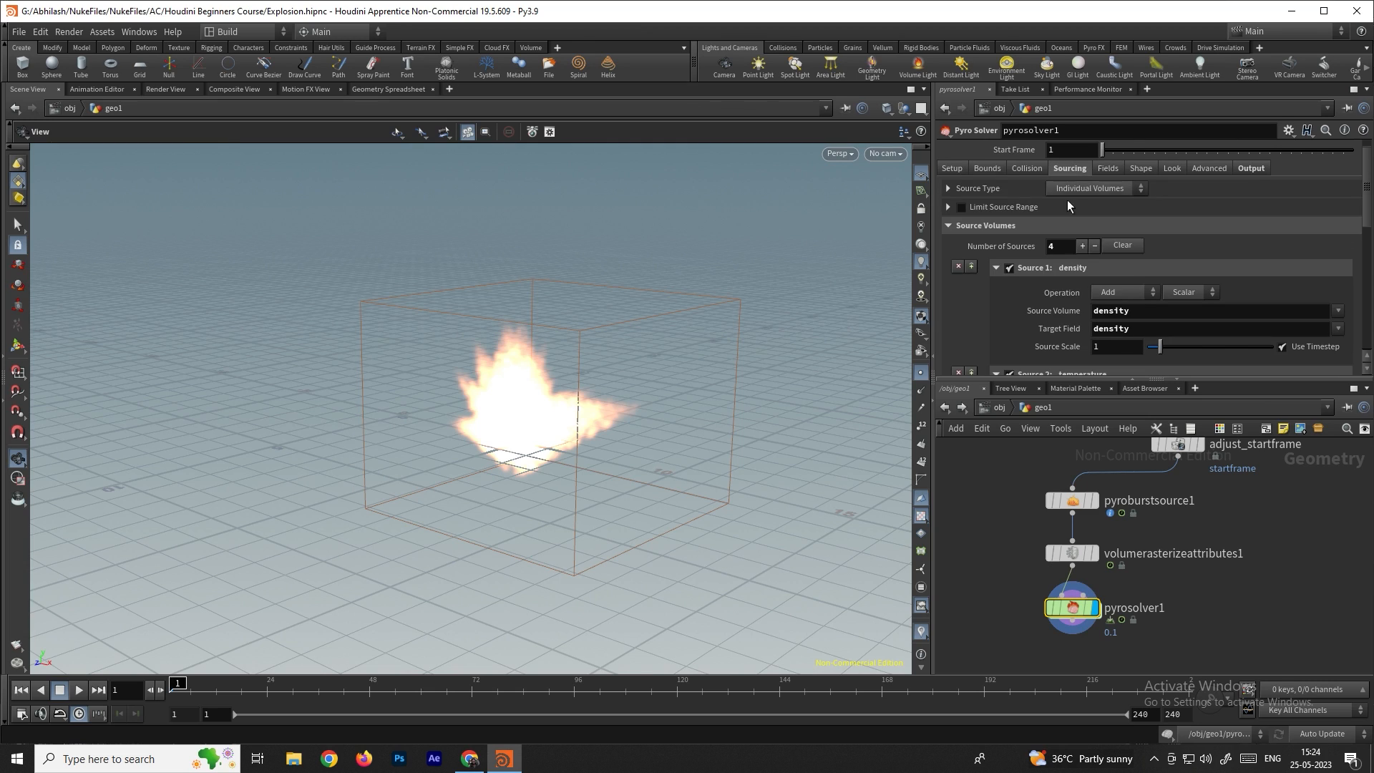
scroll(1021, 279, "down", 2)
scroll(1061, 256, "down", 5)
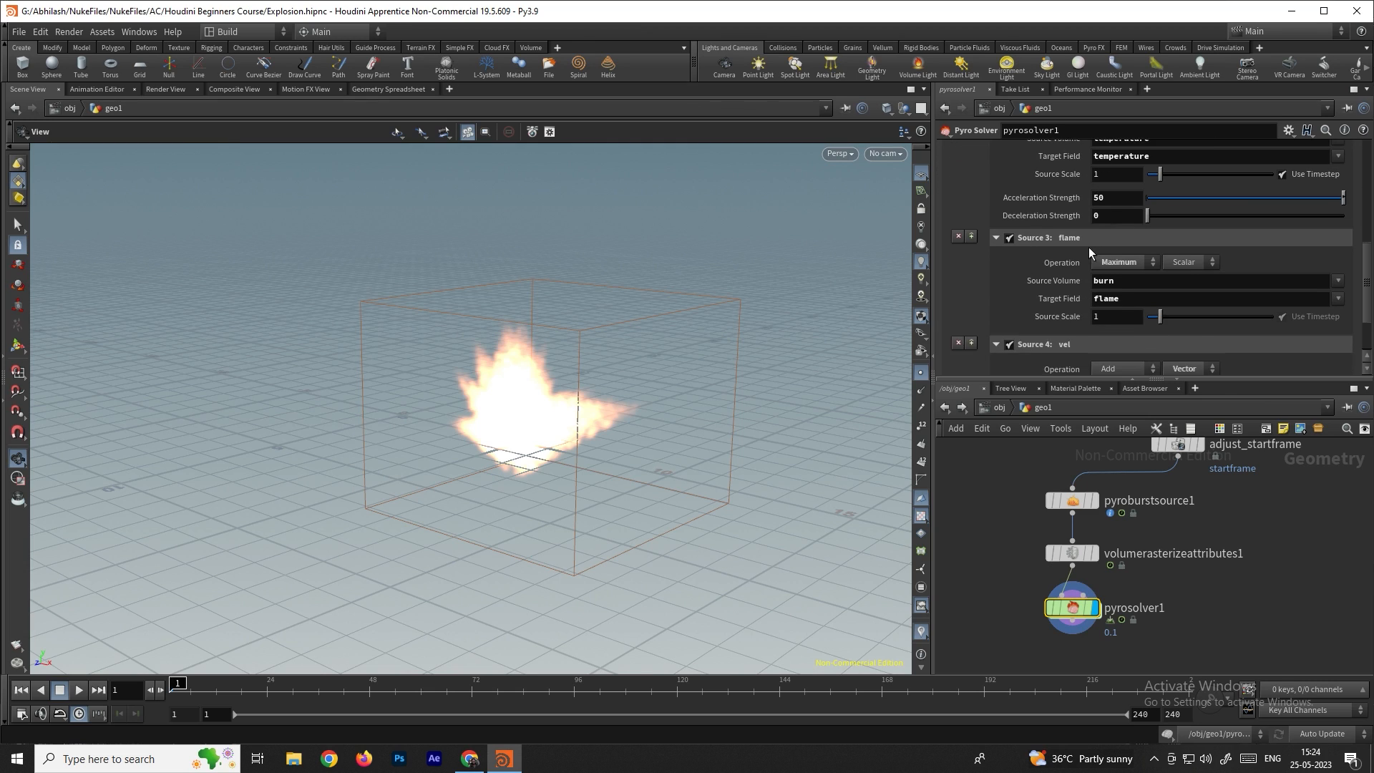
scroll(1100, 307, "up", 7)
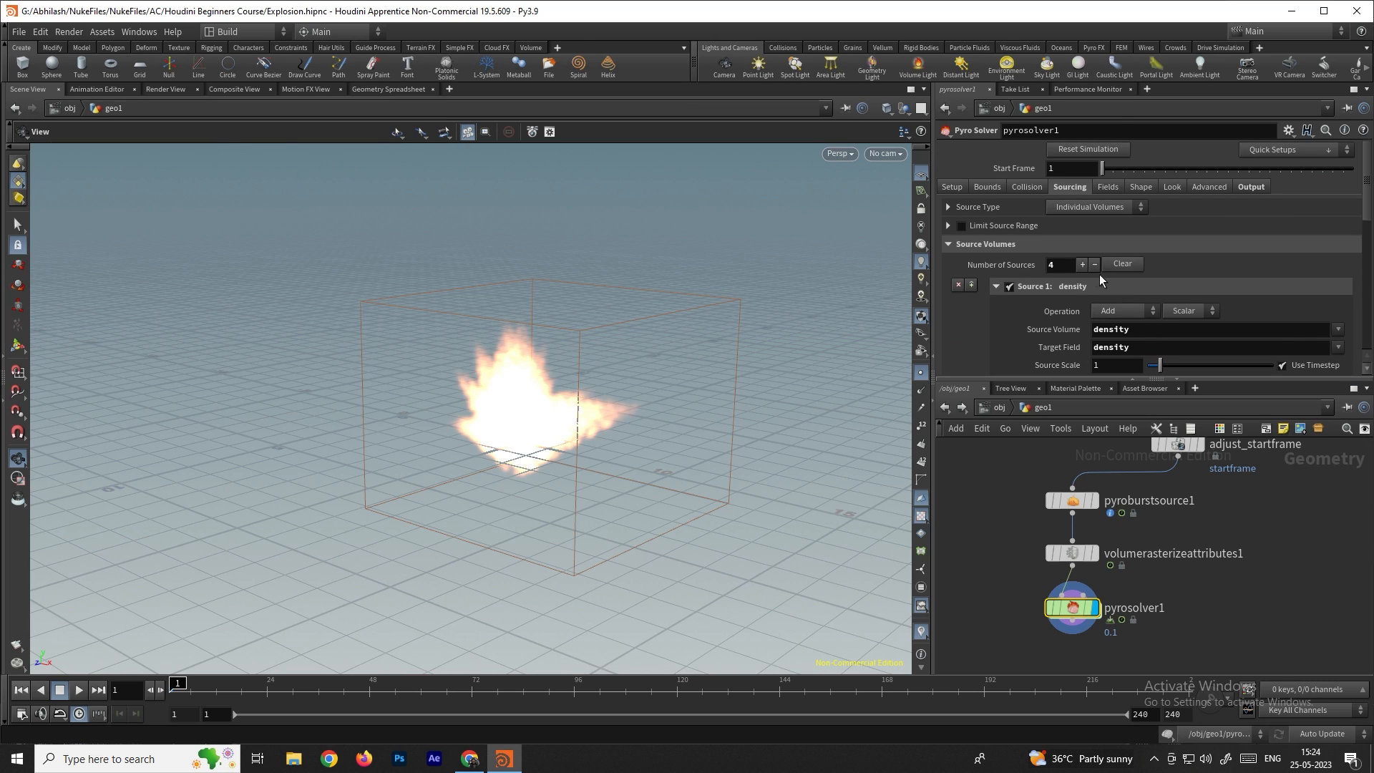
left_click(1082, 264)
scroll(1088, 300, "down", 8)
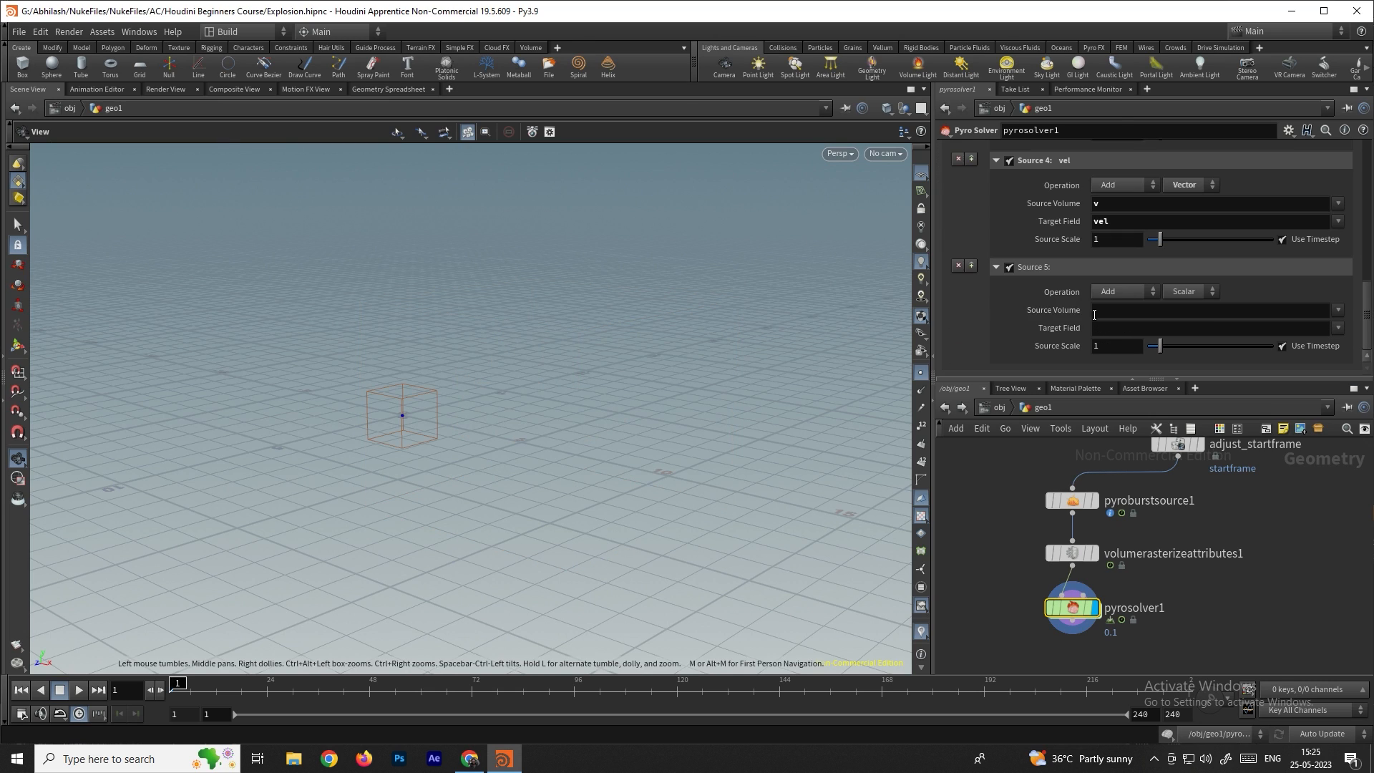
left_click(1337, 311)
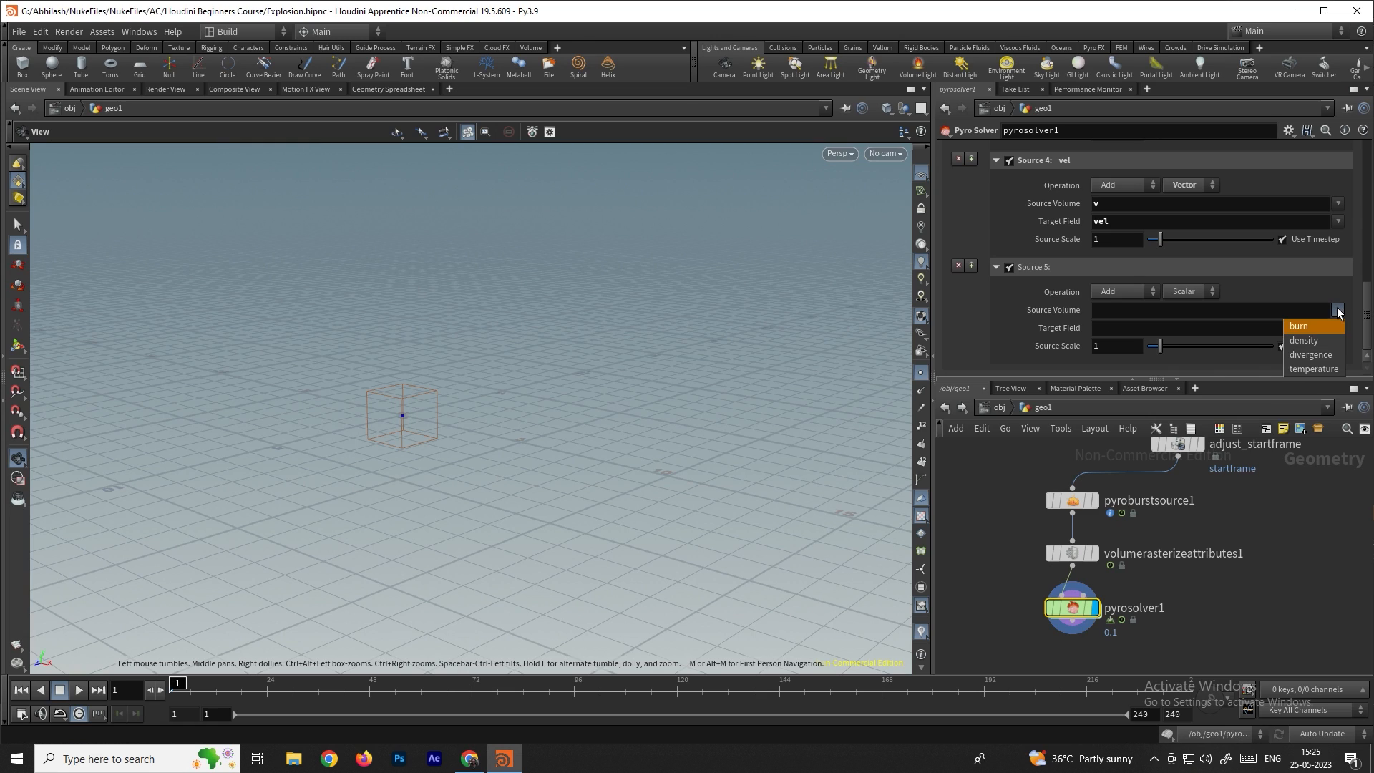
left_click(1312, 352)
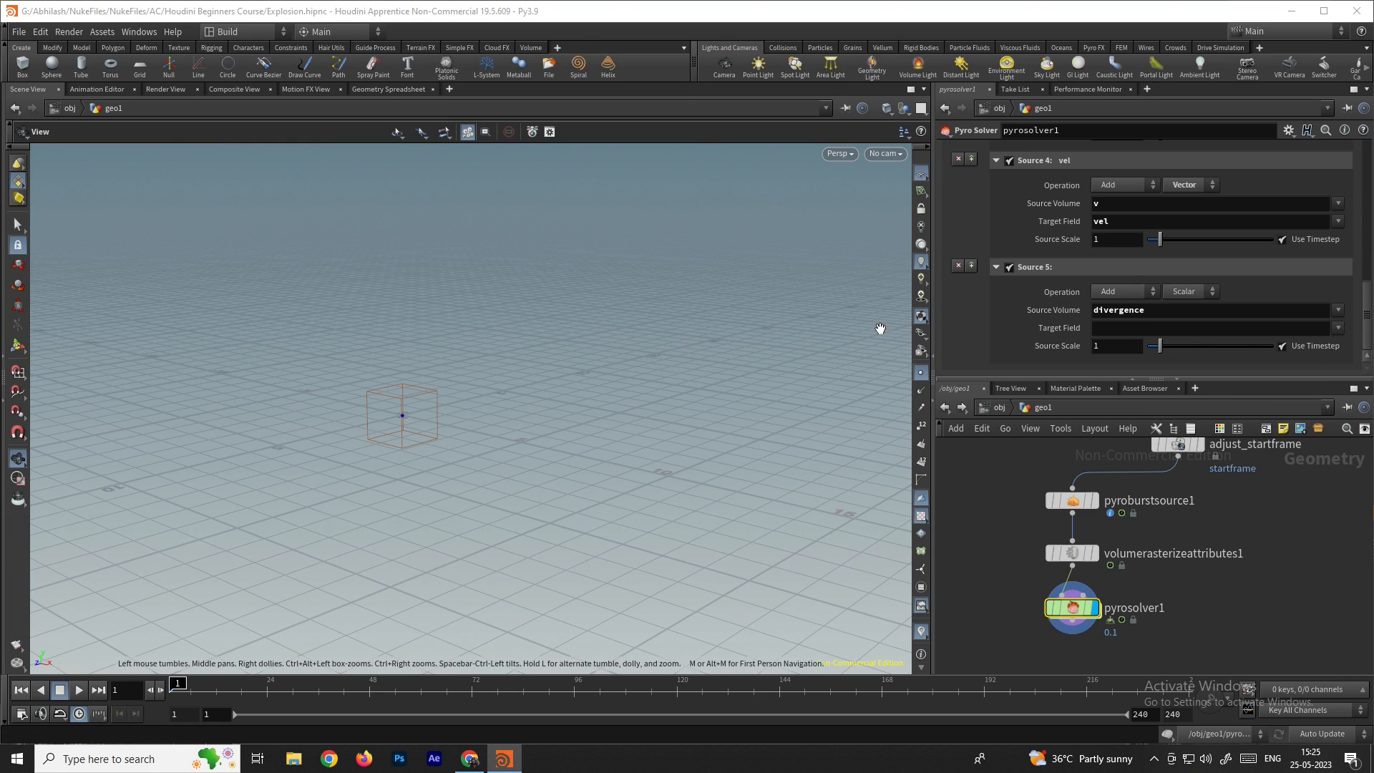
left_click(1337, 328)
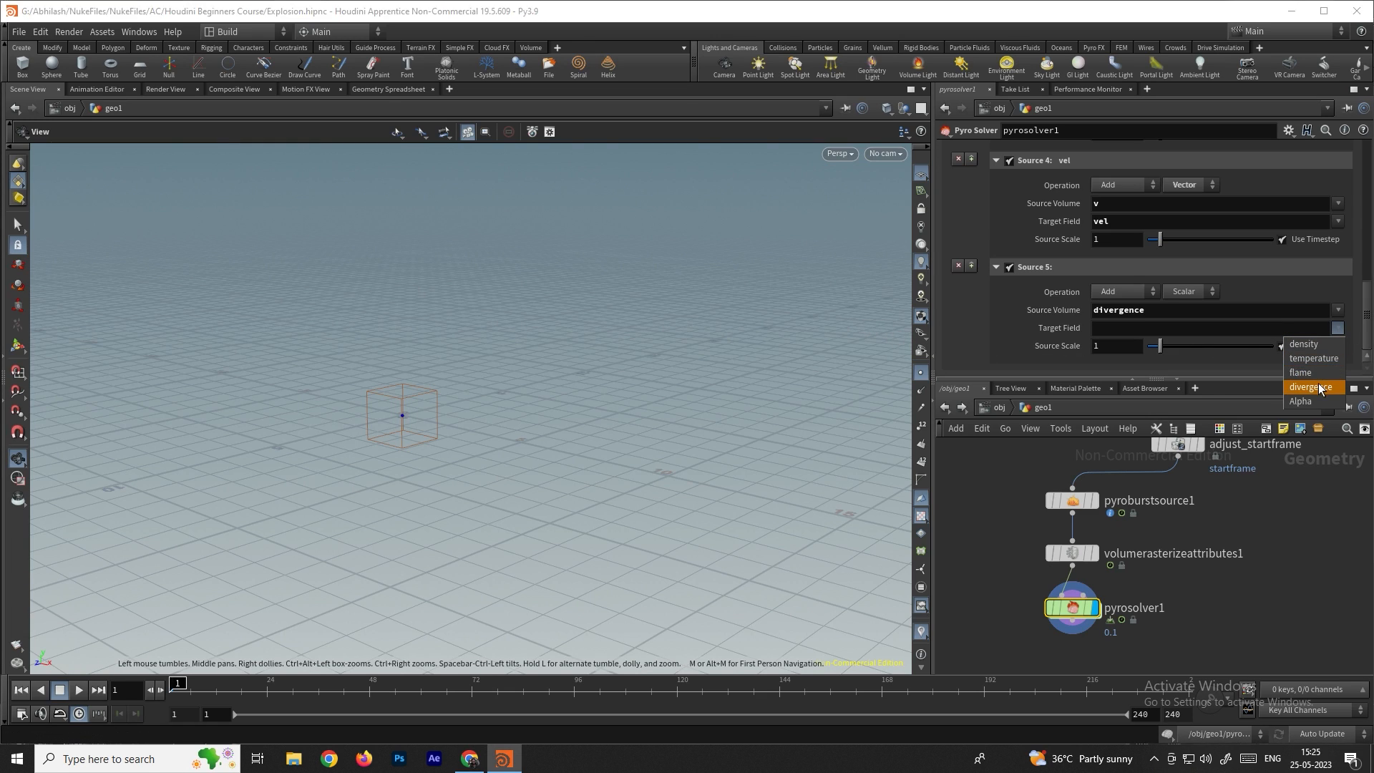
left_click(1318, 387)
left_click_drag(592, 384, 199, 590)
left_click_drag(425, 573, 544, 436)
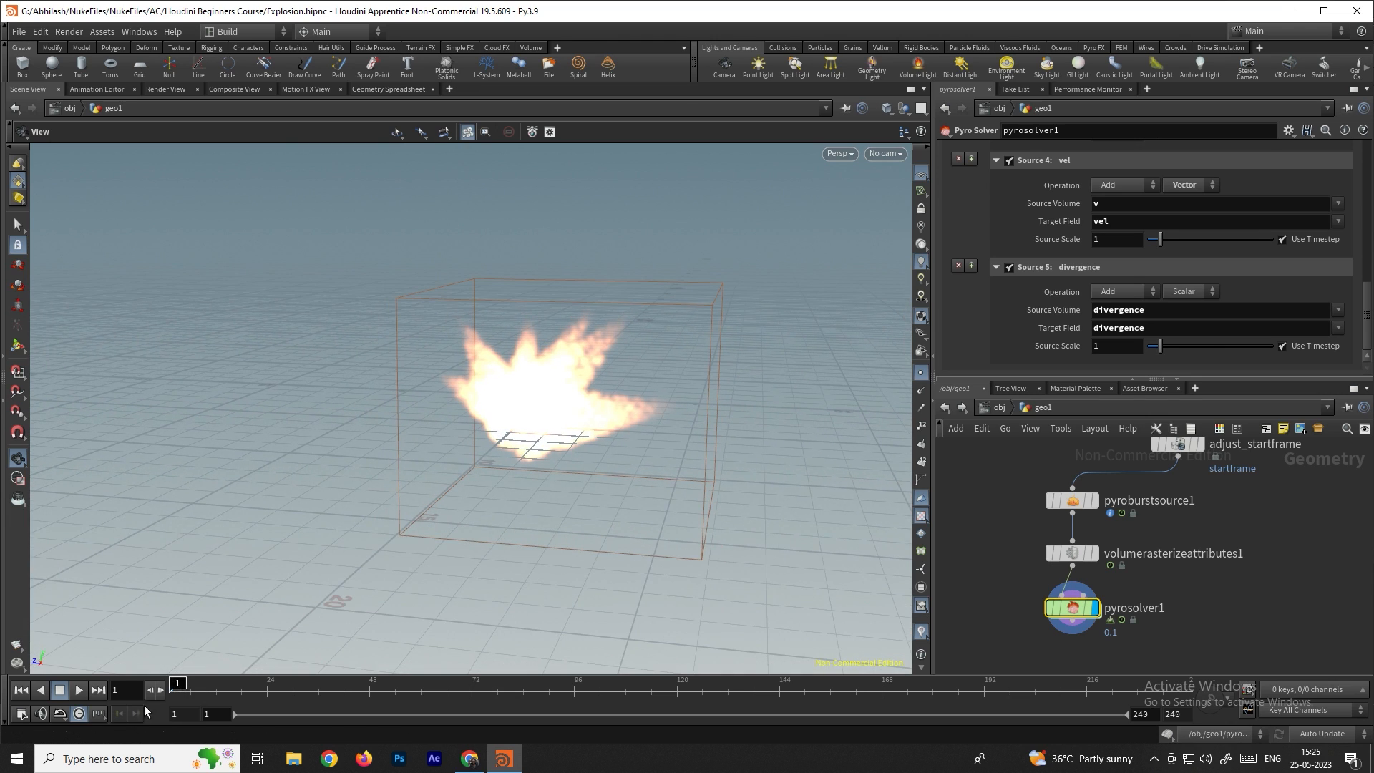
Play the simulation briefly and stop it, then coarsen the Pyro Solver's voxel size, trying 0.6 and settling on 0.5
left_click(78, 689)
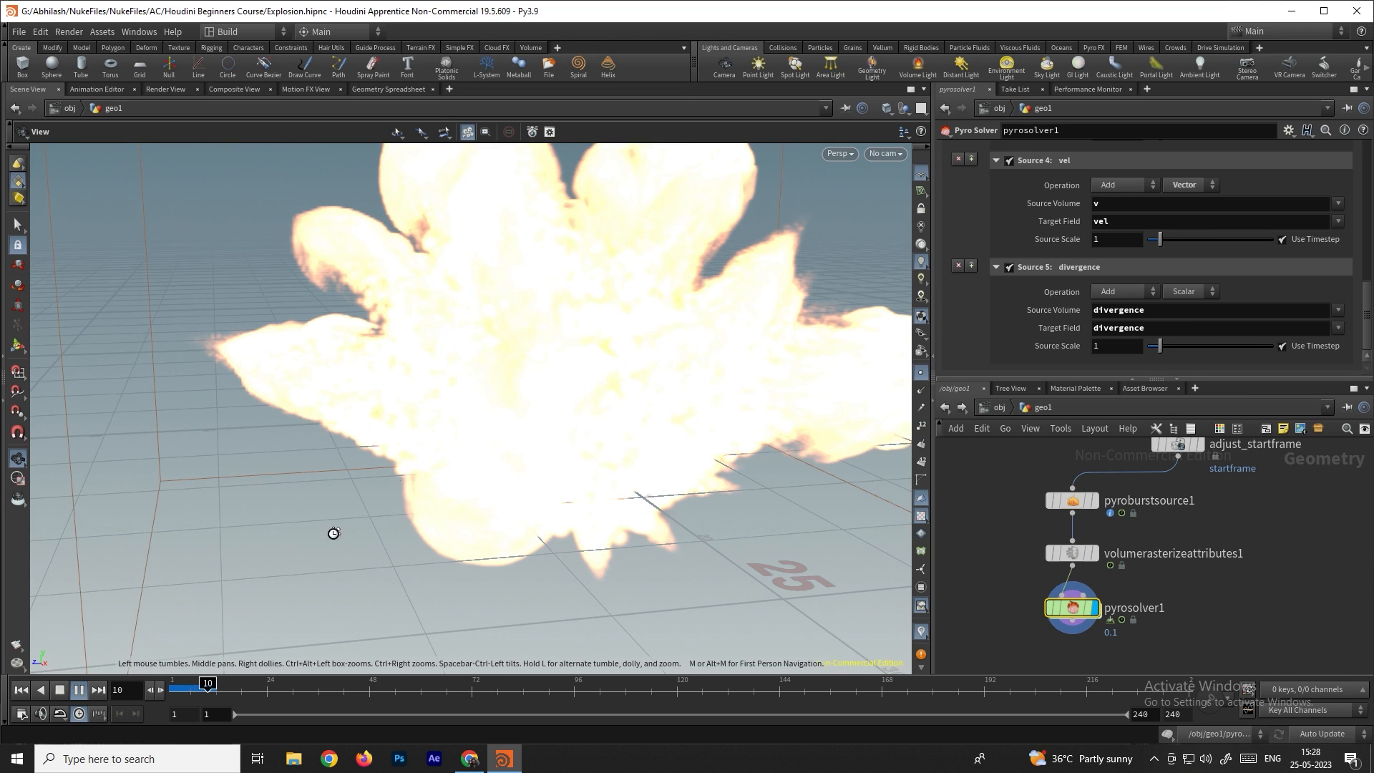
left_click(60, 690)
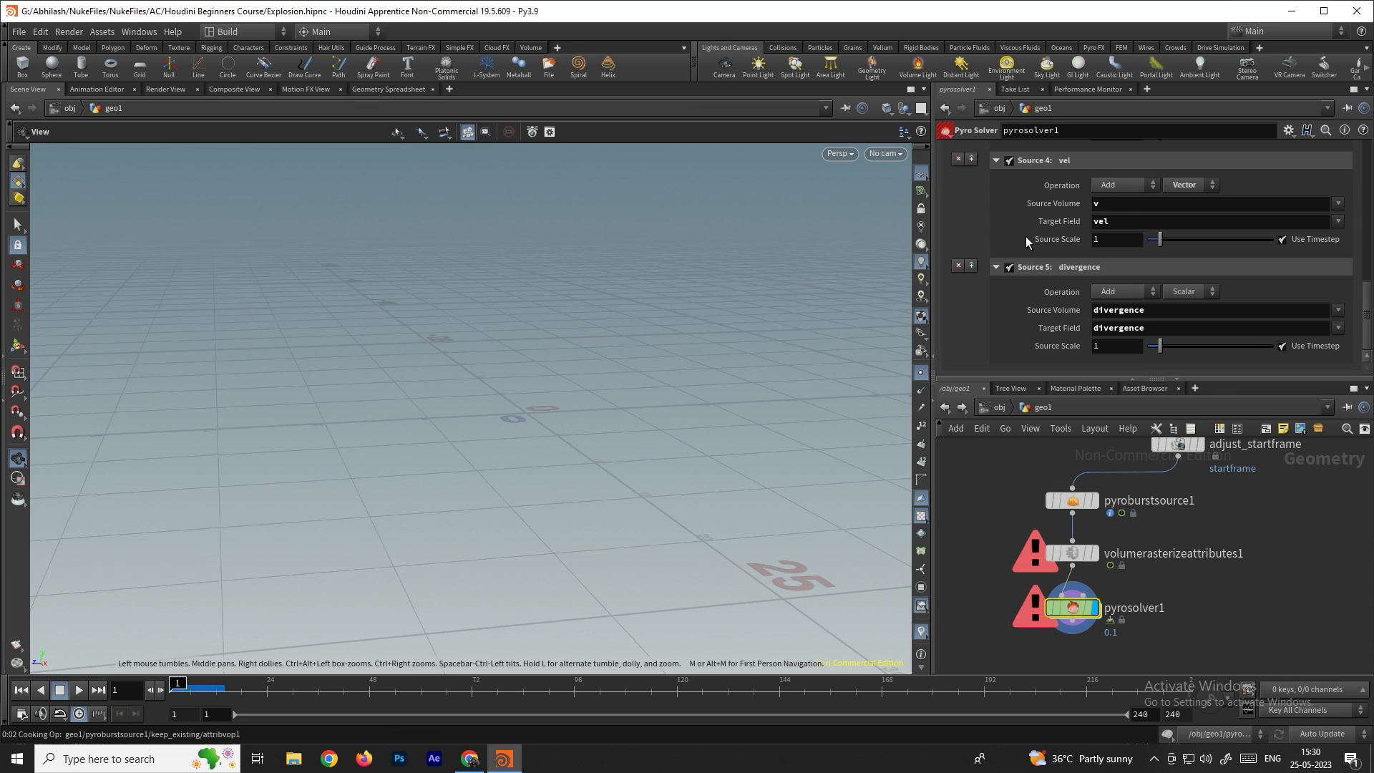
scroll(959, 183, "up", 10)
left_click(953, 187)
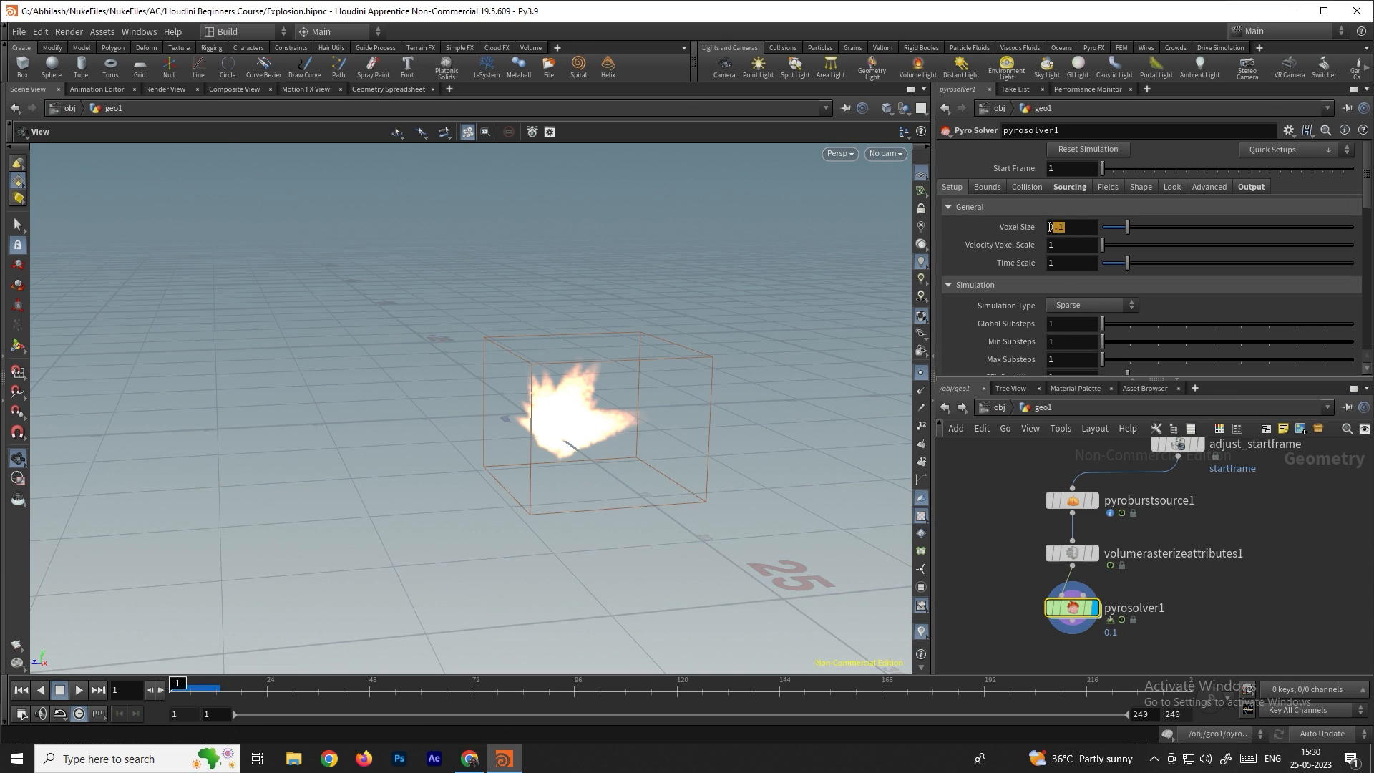
left_click_drag(1051, 226, 1039, 227)
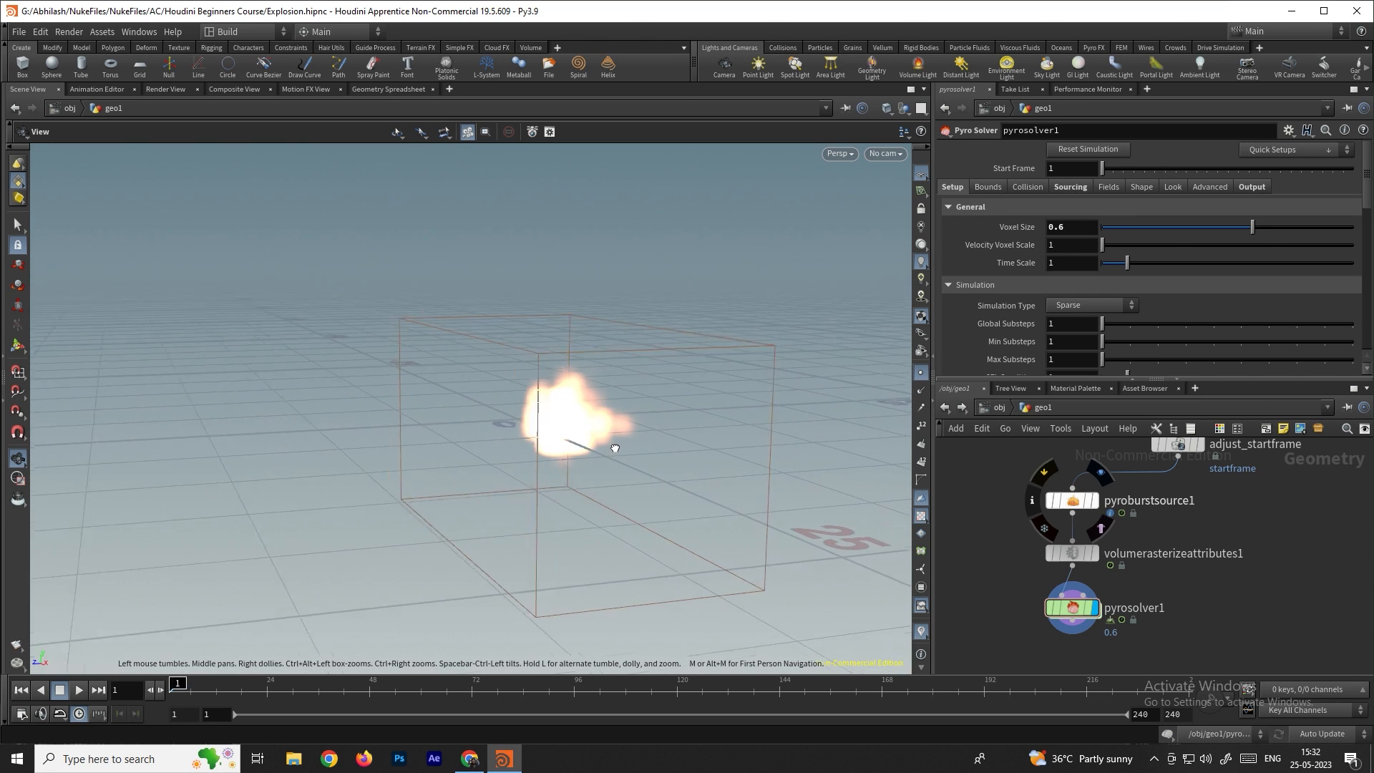
left_click_drag(614, 447, 641, 454)
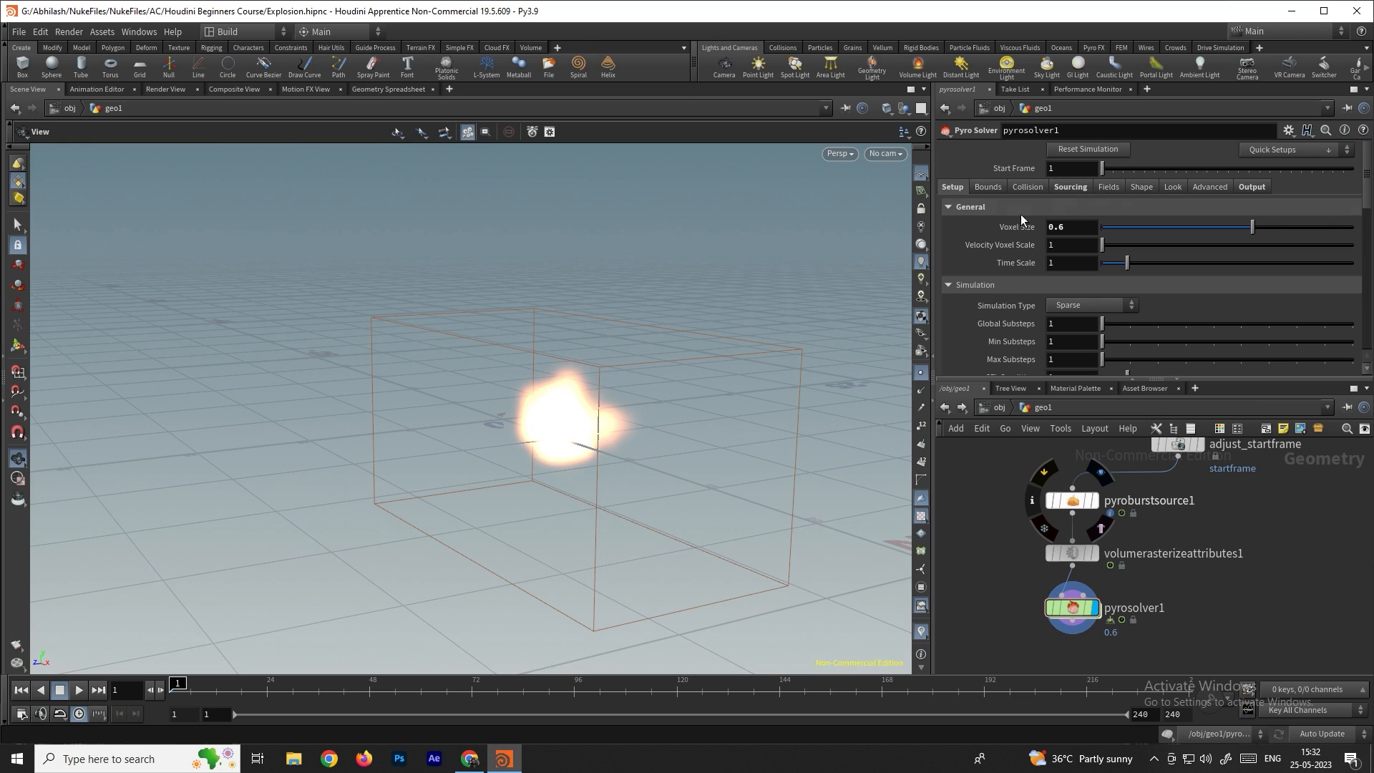
left_click(1082, 227)
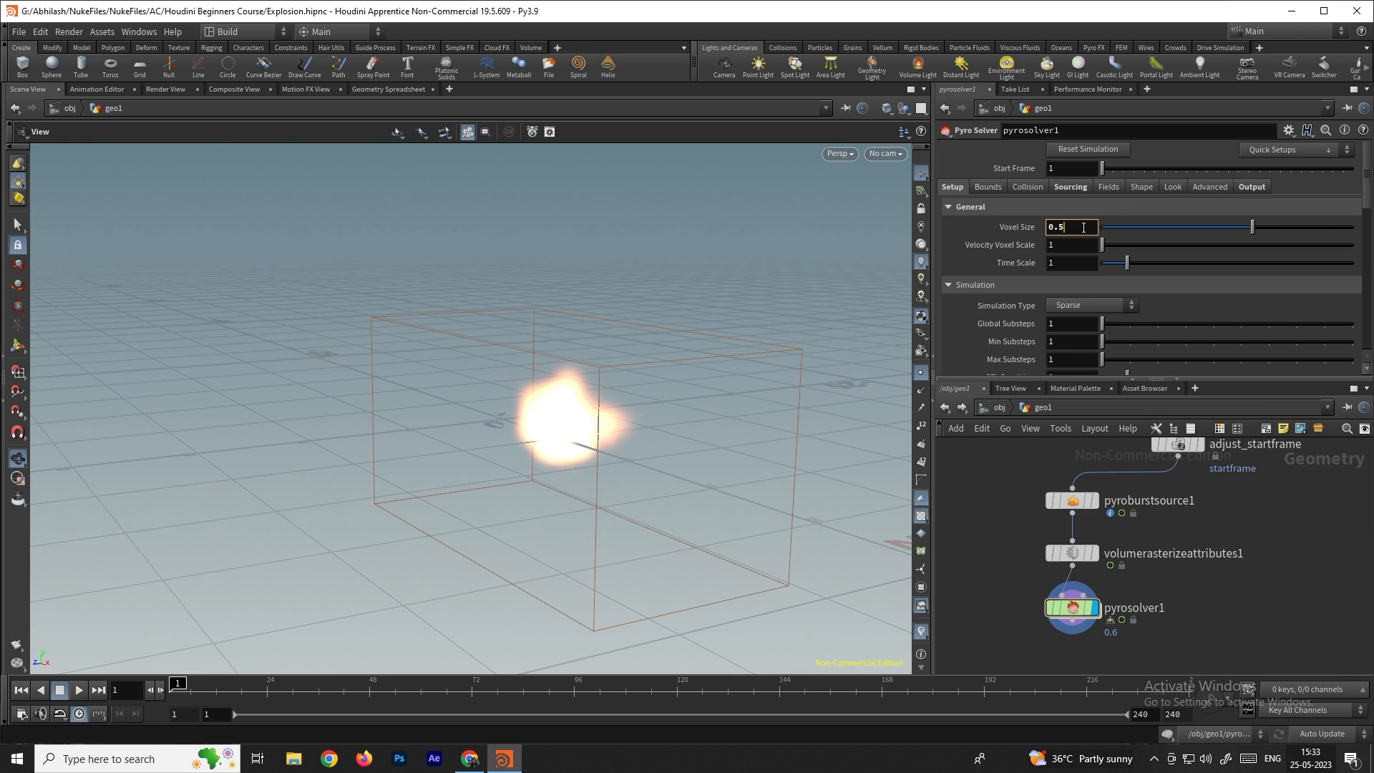
key("Return")
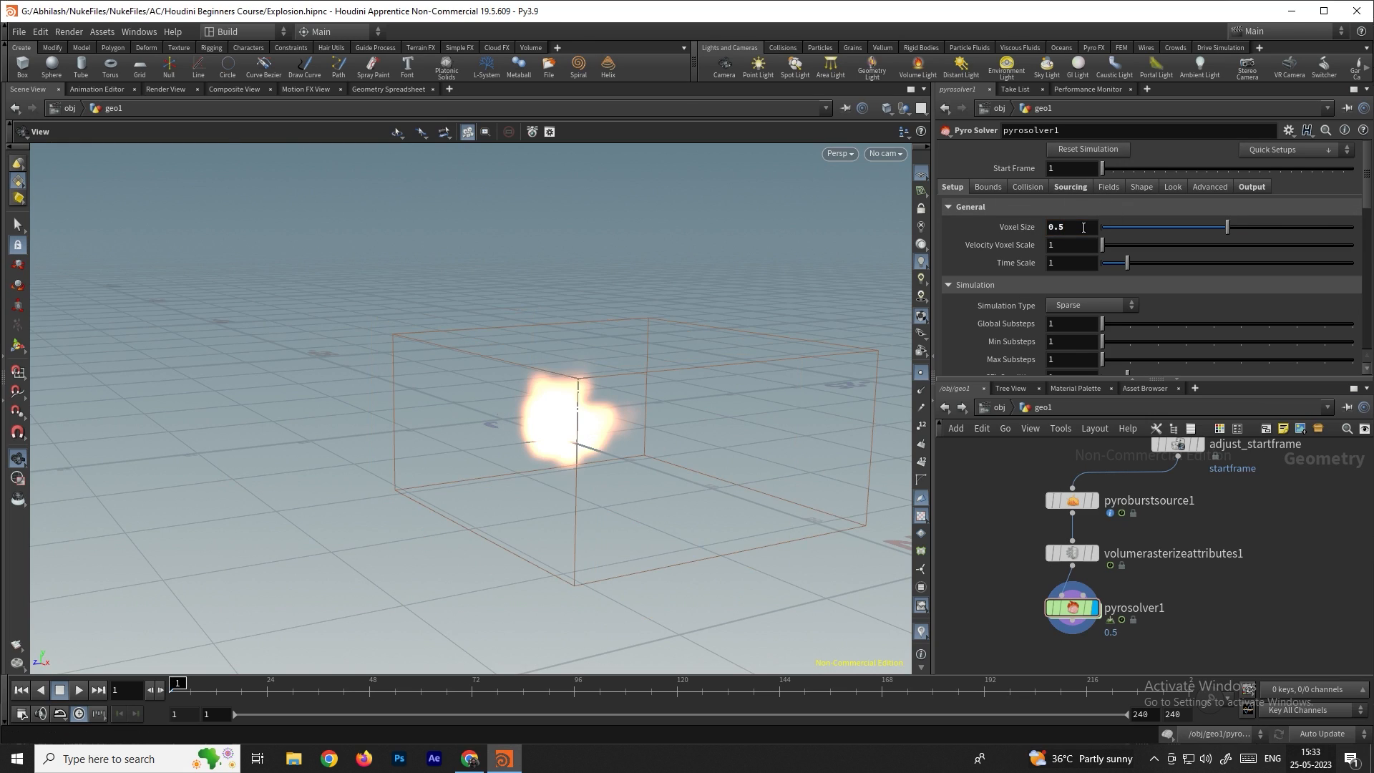
Copy the Pyro Solver's voxel size parameter and paste it as a relative reference into the volume rasterize node's voxel size
right_click(1013, 227)
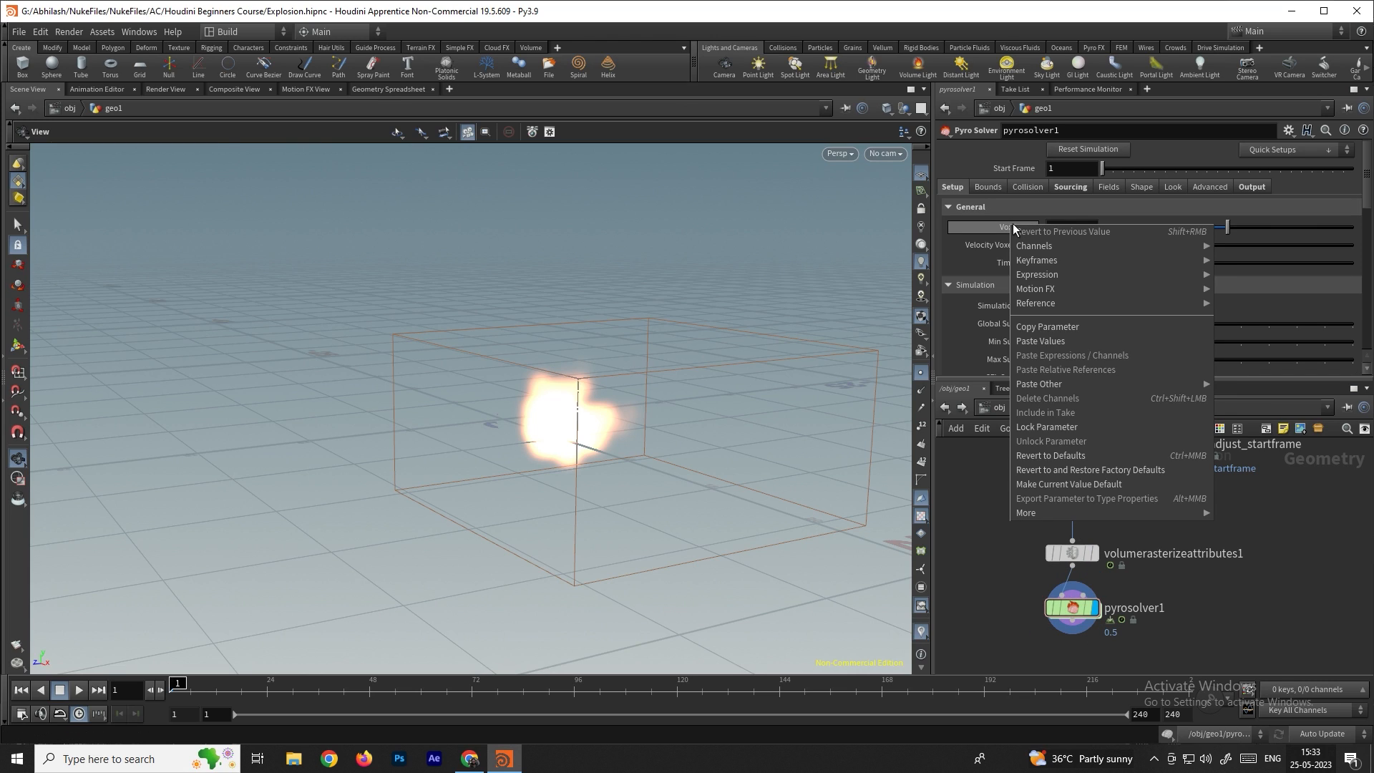
left_click(1044, 328)
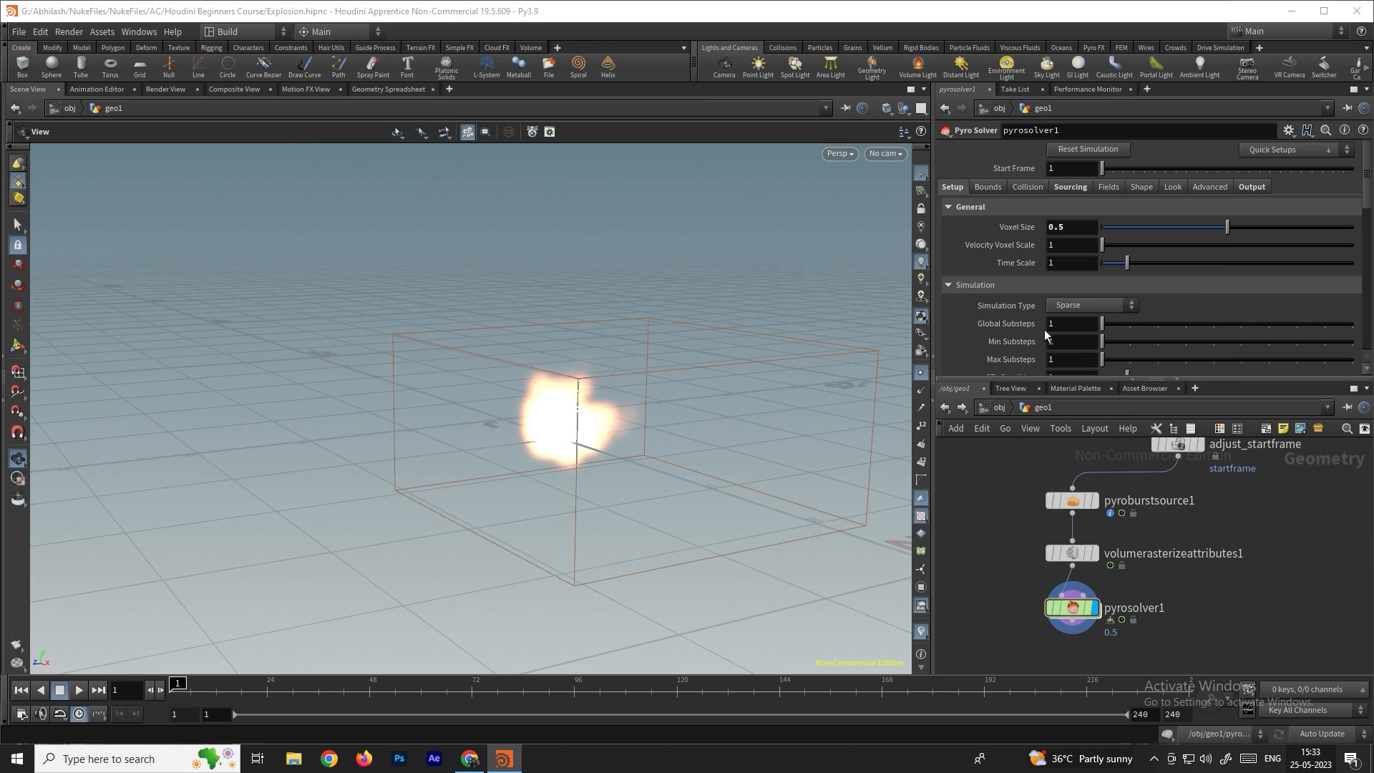
left_click(1072, 555)
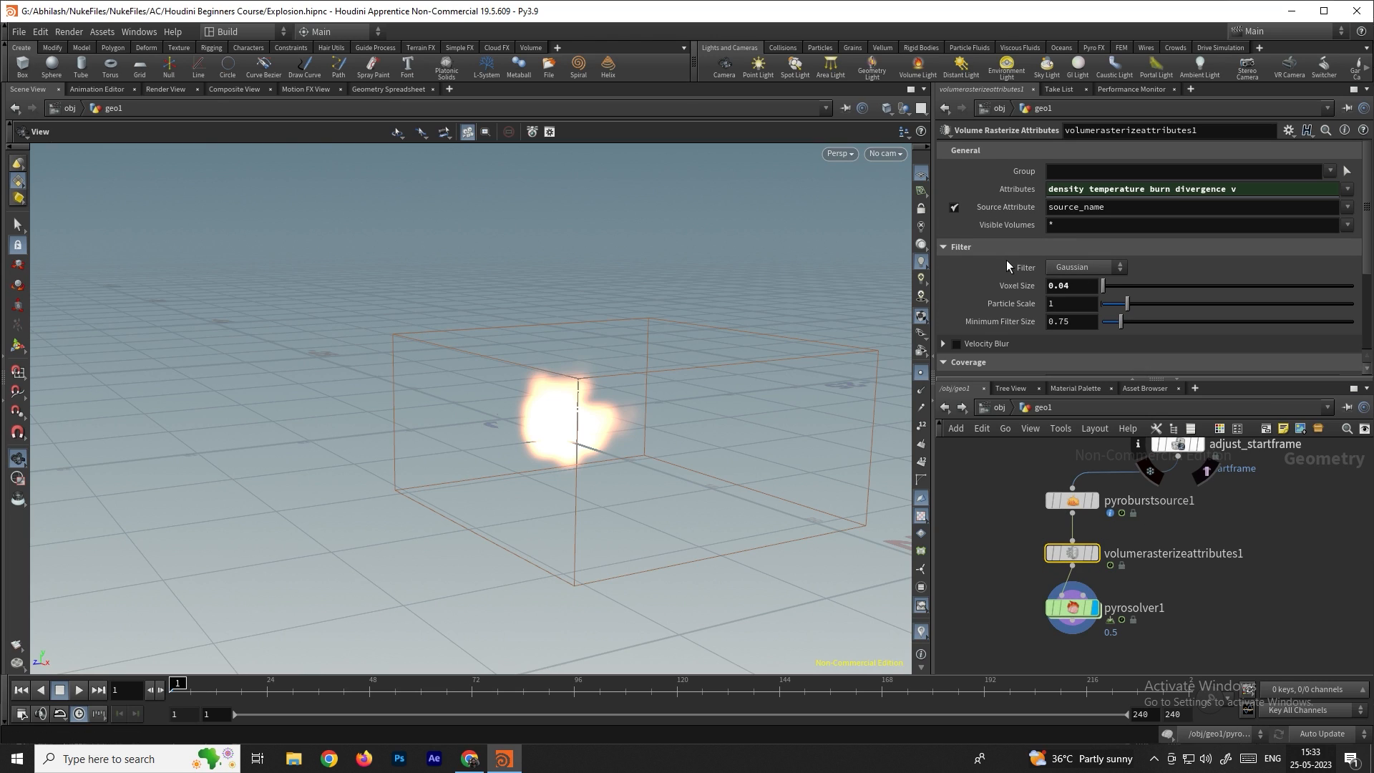
right_click(1026, 287)
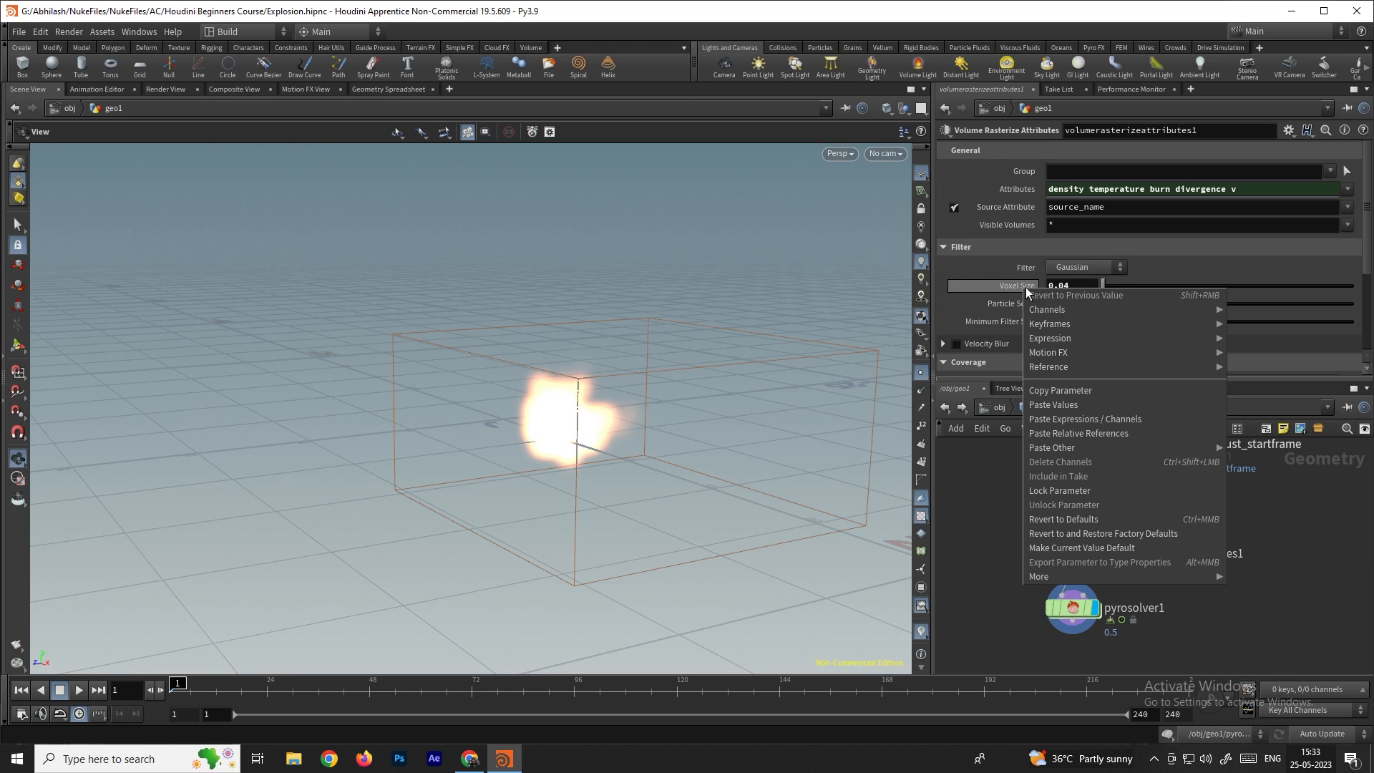
left_click(1079, 437)
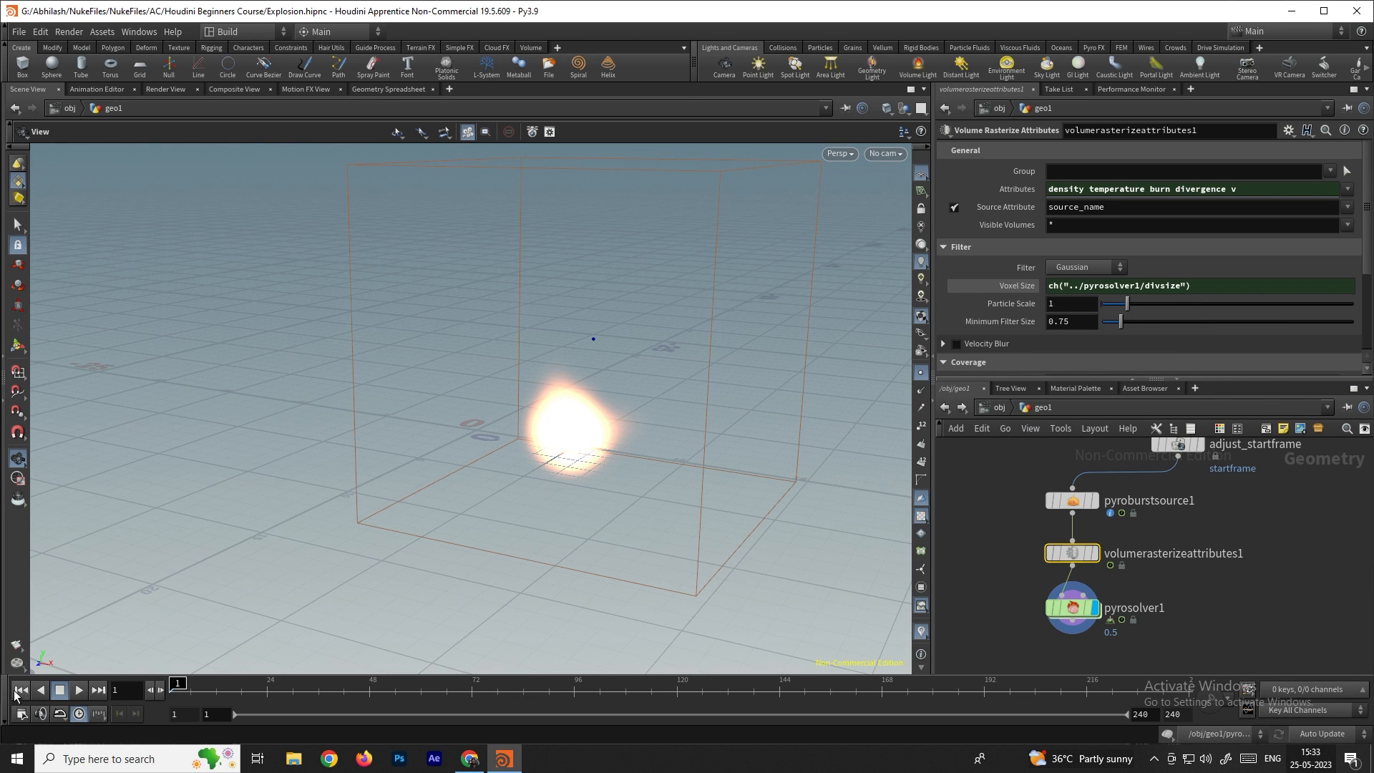
Play the explosion simulation from frame 1, examine the fire and smoke up close, and stop playback around frame 31
left_click(84, 687)
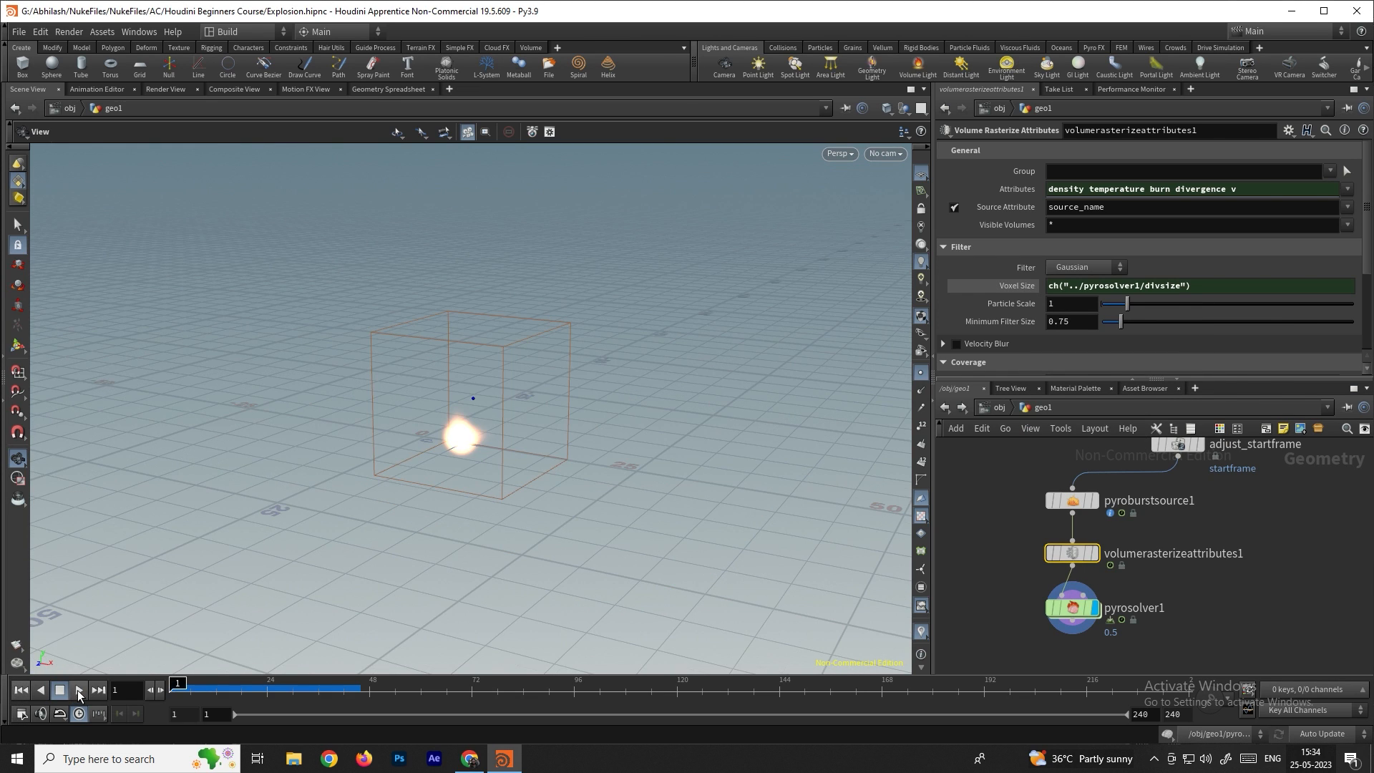
scroll(461, 462, "up", 3)
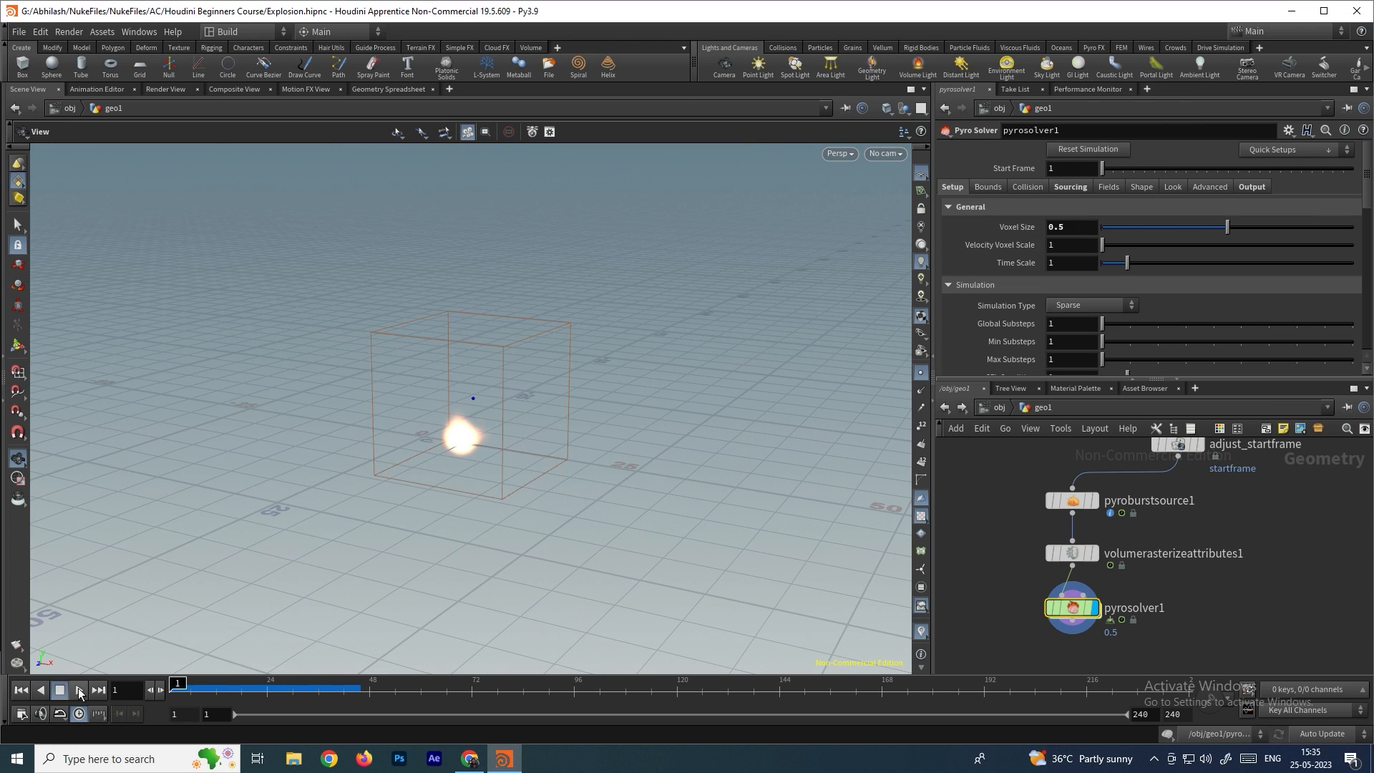
left_click(79, 688)
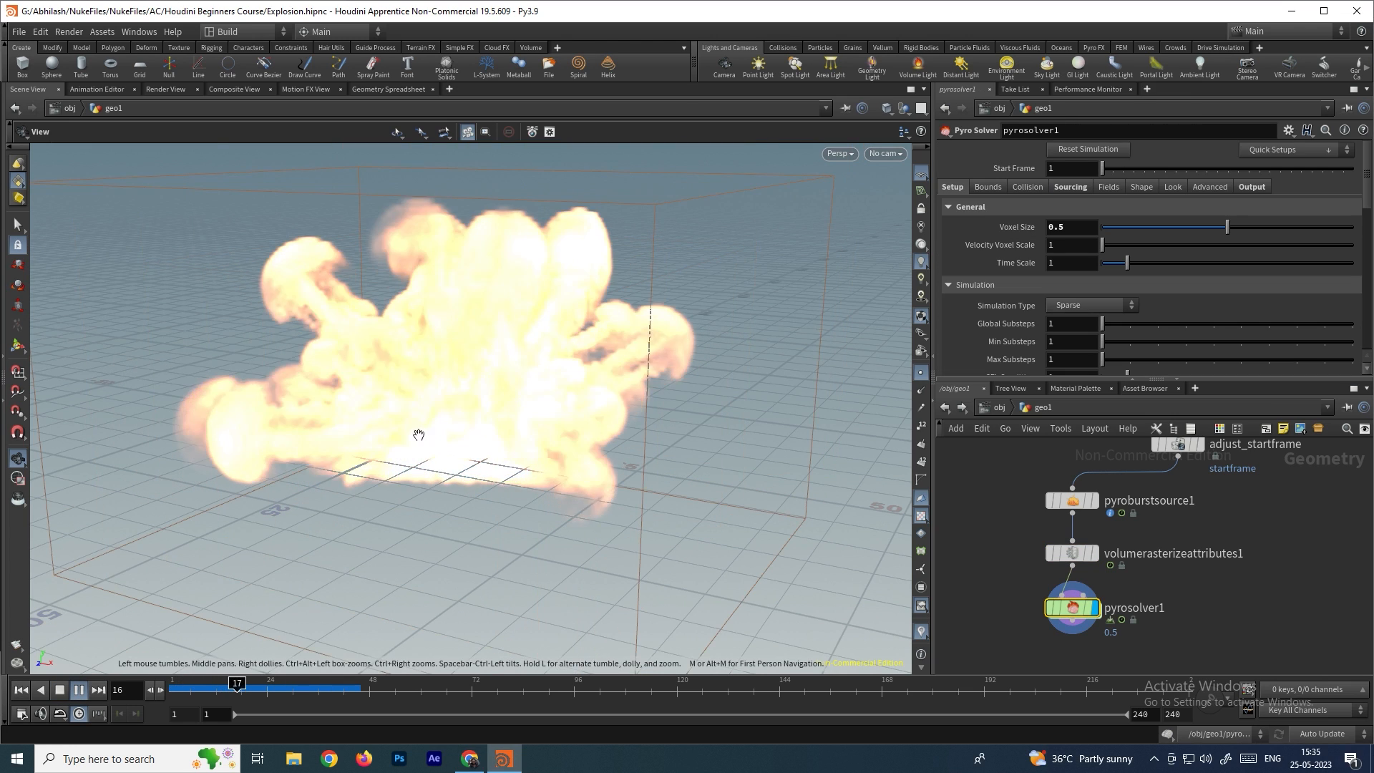
scroll(291, 475, "up", 3)
left_click(63, 688)
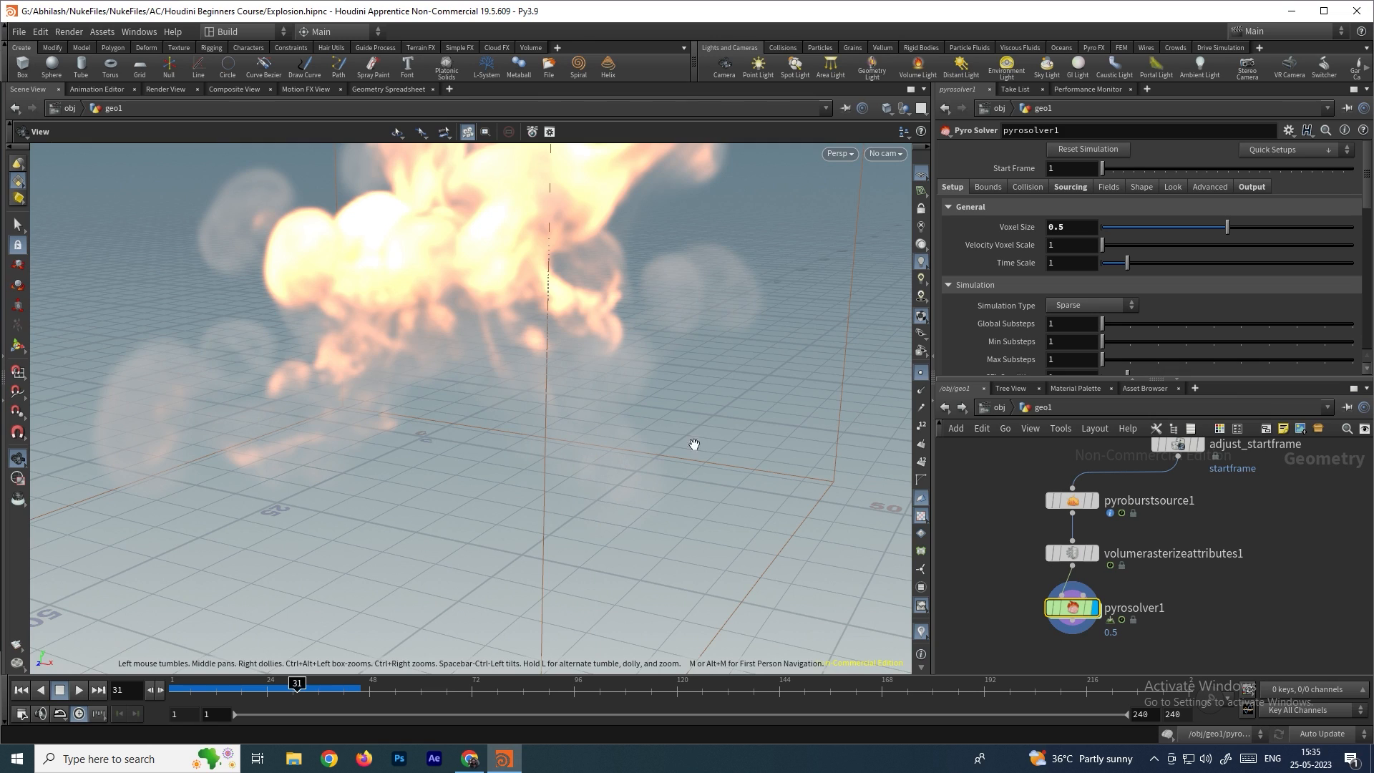